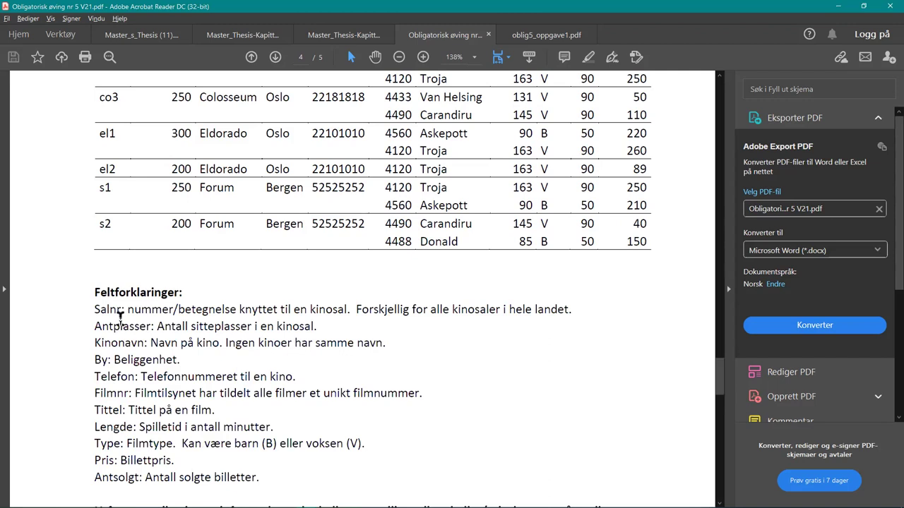
# Read the Feltforklaringer field descriptions from Salnr through Antsolgt, marking the Salnr, Filmnr and Antsolgt definitions
pyautogui.moveTo(94, 309); pyautogui.dragTo(350, 311)
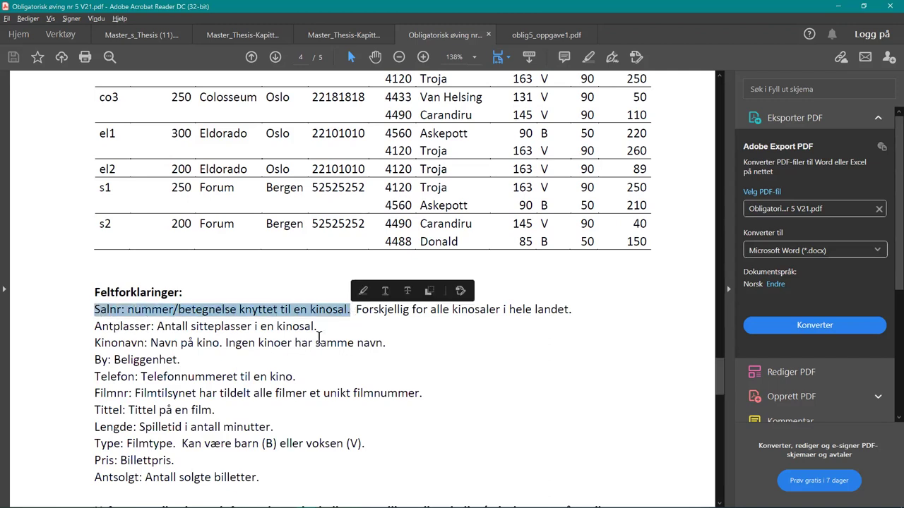
pyautogui.click(196, 306)
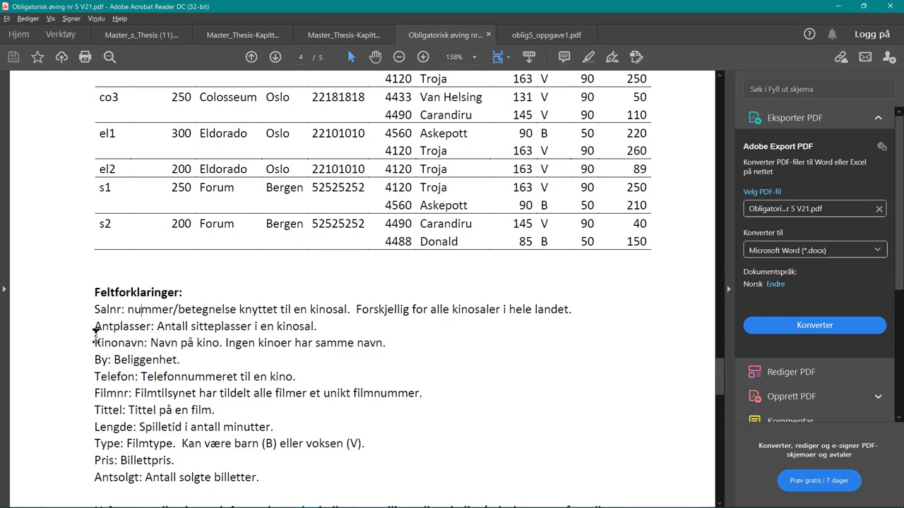
pyautogui.moveTo(323, 309); pyautogui.dragTo(318, 328)
pyautogui.click(138, 362)
pyautogui.moveTo(104, 393); pyautogui.dragTo(422, 393)
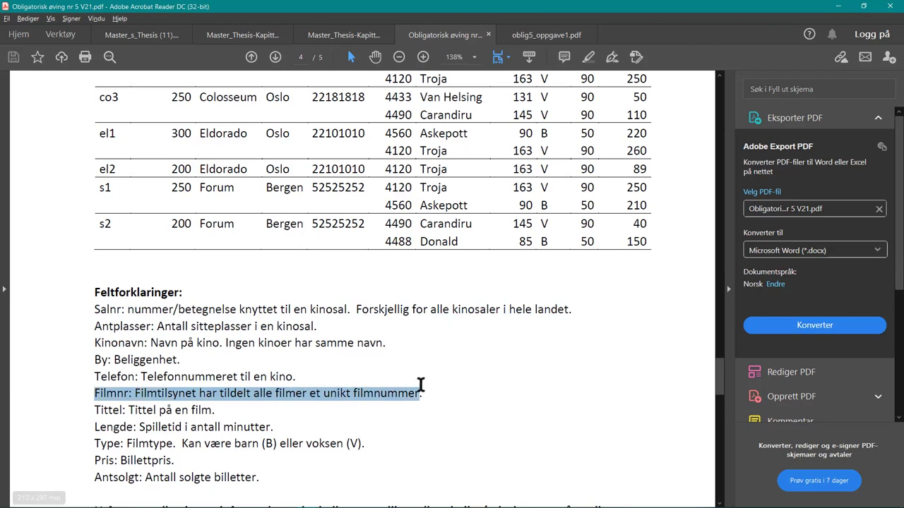
pyautogui.click(183, 396)
pyautogui.moveTo(182, 396); pyautogui.dragTo(427, 386)
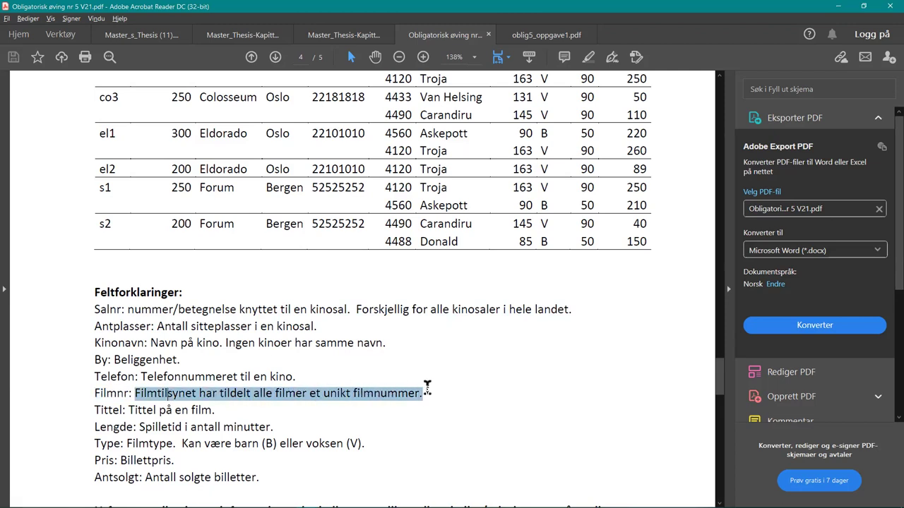
pyautogui.click(382, 458)
pyautogui.moveTo(271, 477); pyautogui.dragTo(86, 481)
pyautogui.click(177, 393)
pyautogui.scroll(-4, 188, 386)
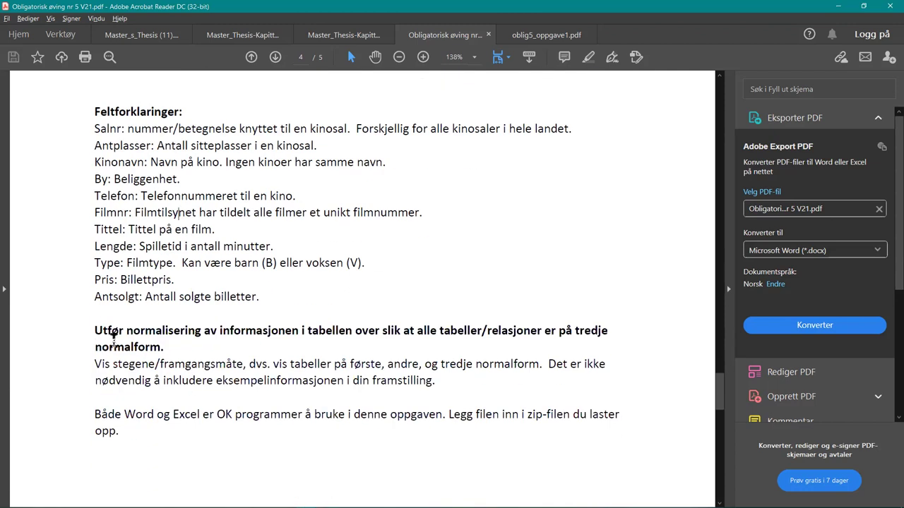
# Read the assignment to normalize the table to third normal form and the requirements for showing each step
pyautogui.moveTo(95, 330); pyautogui.dragTo(185, 350)
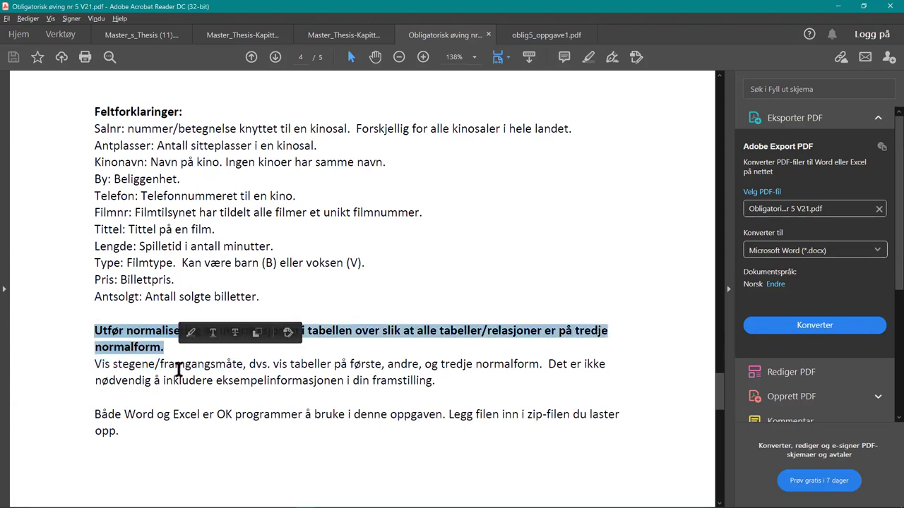
pyautogui.moveTo(94, 363); pyautogui.dragTo(113, 415)
pyautogui.click(618, 285)
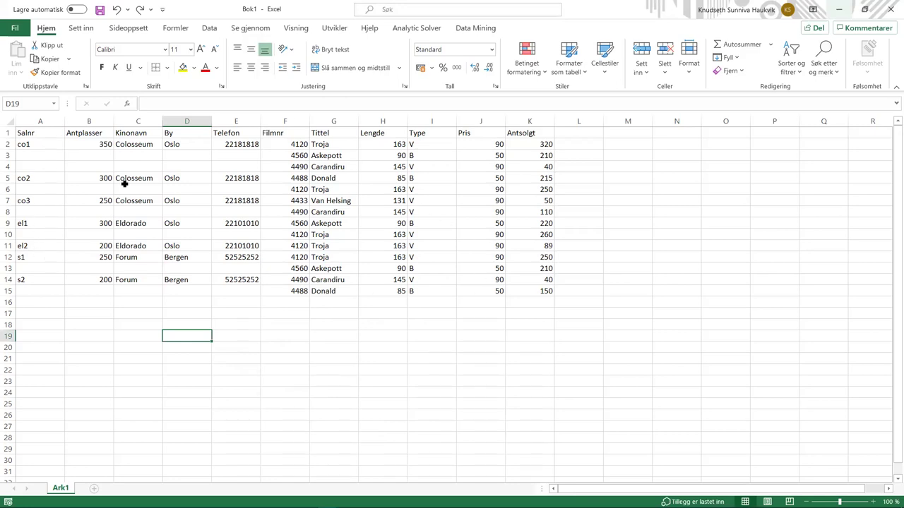
# In the Excel workbook Bok1, copy the Salnr value co1 from A2 into A3:A4 as identical cells
pyautogui.click(67, 151)
pyautogui.click(49, 142)
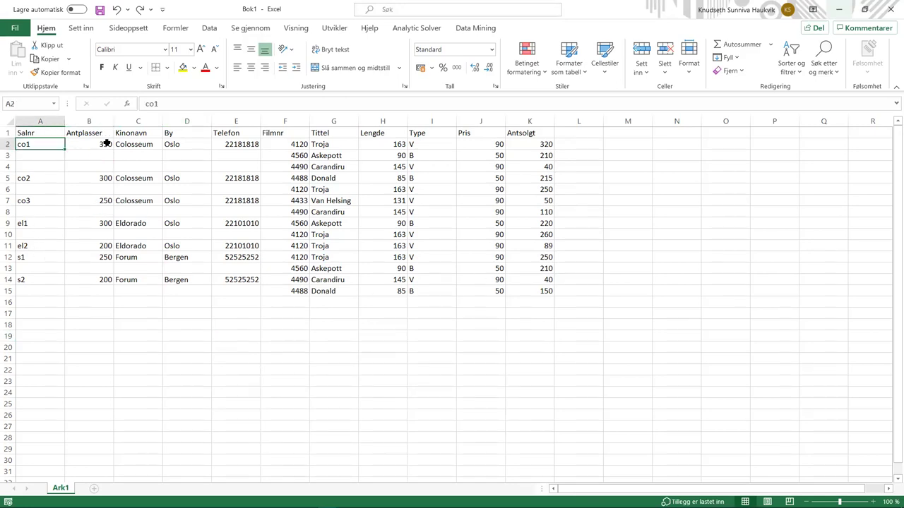
pyautogui.moveTo(65, 146); pyautogui.dragTo(65, 170)
pyautogui.click(73, 179)
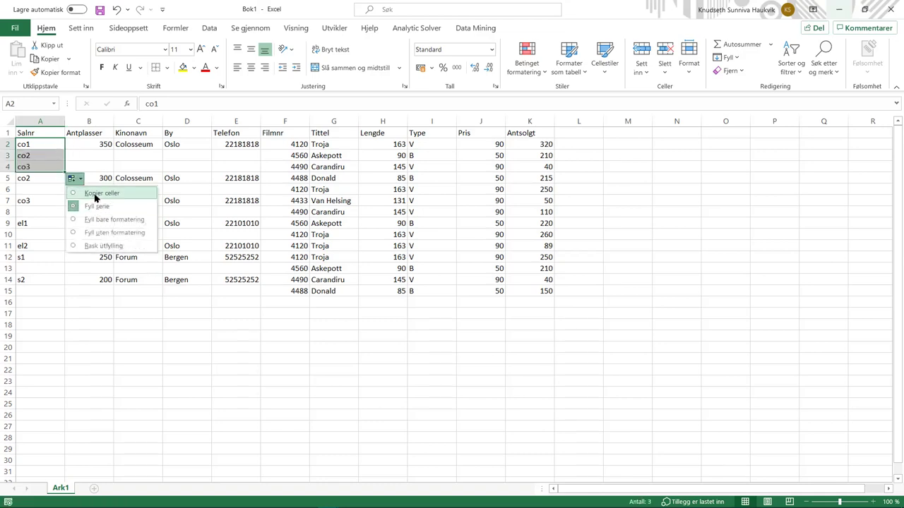
pyautogui.click(96, 193)
# Copy the Salnr value co2 into A6 and co3 into A8 without continuing the number series
pyautogui.click(41, 177)
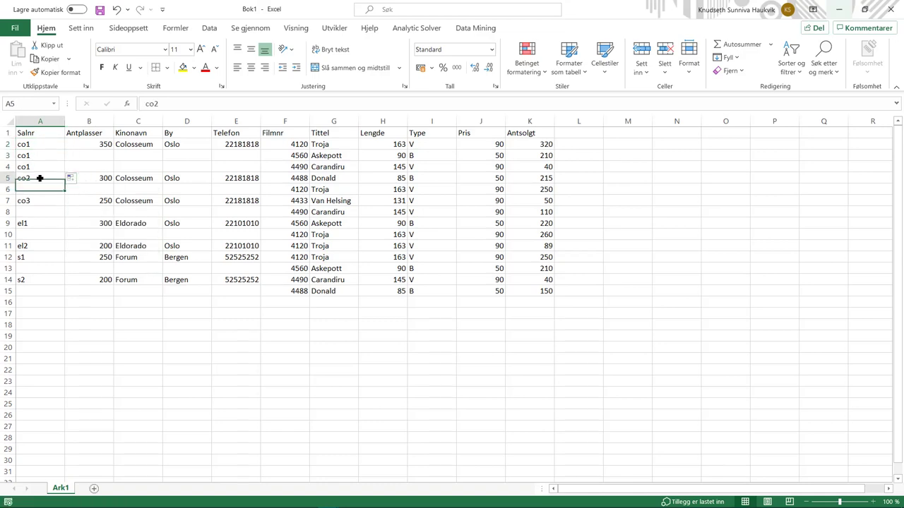
pyautogui.moveTo(64, 184); pyautogui.dragTo(65, 197)
pyautogui.click(73, 202)
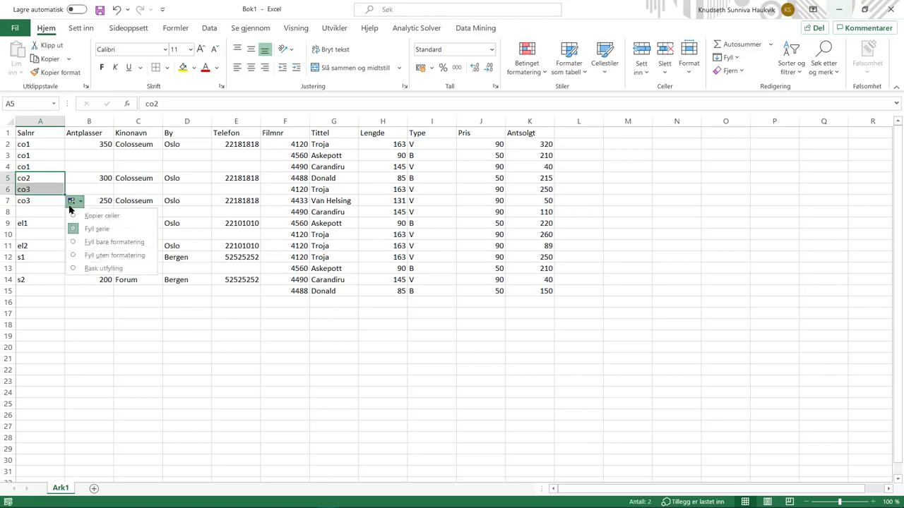
pyautogui.click(86, 216)
pyautogui.click(51, 200)
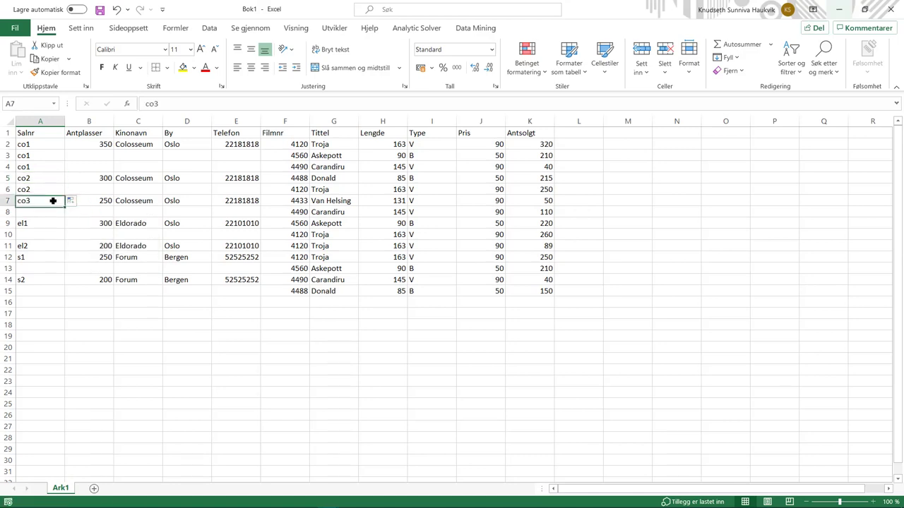
pyautogui.moveTo(65, 212); pyautogui.dragTo(65, 222)
pyautogui.click(70, 223)
pyautogui.click(85, 237)
# Copy the Salnr value el1 from A9 into A10 as an identical cell
pyautogui.click(36, 223)
pyautogui.moveTo(65, 228); pyautogui.dragTo(66, 274)
pyautogui.click(69, 246)
pyautogui.click(88, 261)
# Copy the Salnr value s1 into A13 and s2 into A15 without continuing the number series
pyautogui.click(37, 257)
pyautogui.click(71, 280)
pyautogui.click(98, 294)
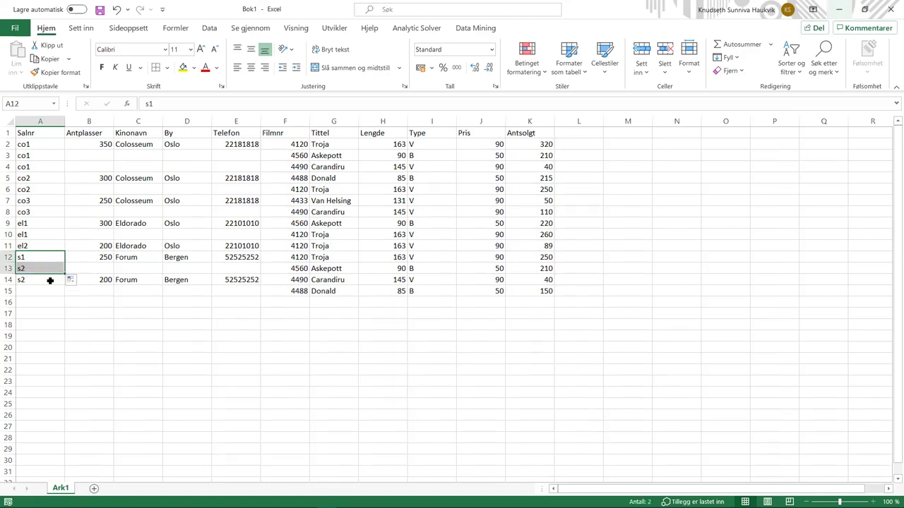
pyautogui.click(60, 283)
pyautogui.moveTo(65, 290); pyautogui.dragTo(65, 296)
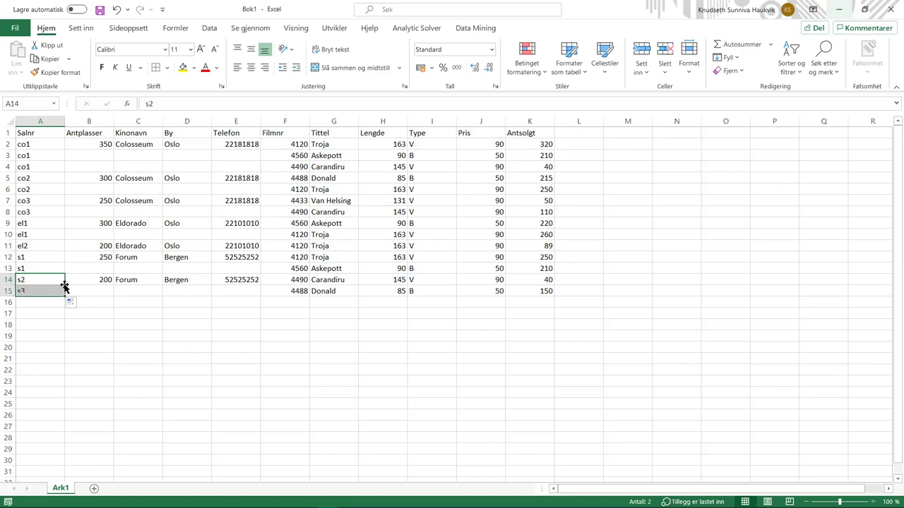
pyautogui.click(77, 303)
pyautogui.click(101, 317)
pyautogui.click(110, 303)
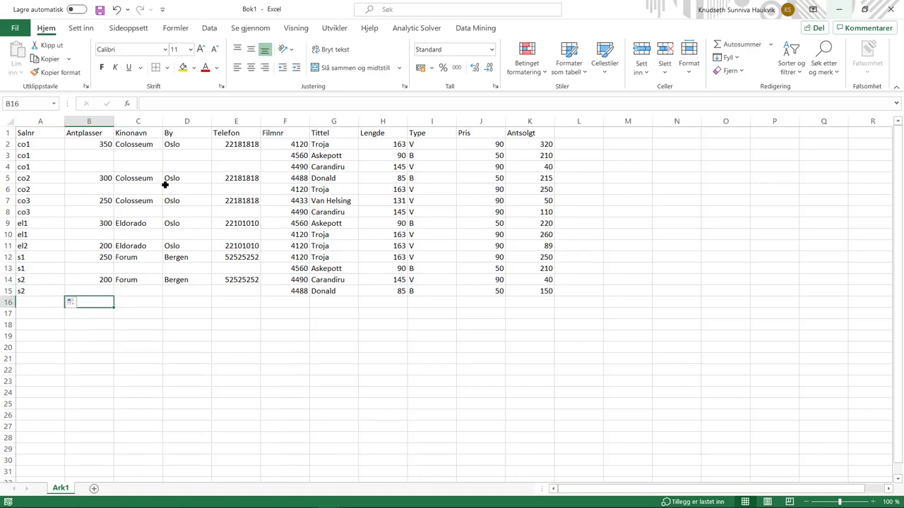
# Fill the blank Antplasser cells down to row 15 with the seat count of the hall above each
pyautogui.click(104, 144)
pyautogui.moveTo(113, 150); pyautogui.dragTo(111, 292)
pyautogui.click(108, 178)
pyautogui.click(106, 200)
pyautogui.click(100, 223)
pyautogui.click(107, 257)
pyautogui.click(108, 280)
# Fill the blank Kinonavn, By and Telefon cells down to row 15 with the matching cinema's values
pyautogui.click(154, 143)
pyautogui.moveTo(162, 150); pyautogui.dragTo(163, 296)
pyautogui.click(156, 224)
pyautogui.click(149, 256)
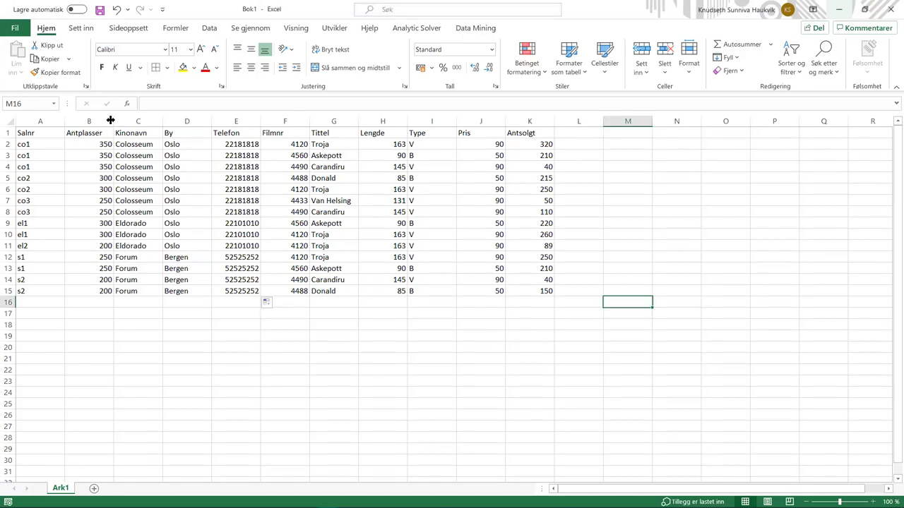
# Fit columns A to D and I to K to their contents, and widen the Pris column slightly
pyautogui.doubleClick(64, 121)
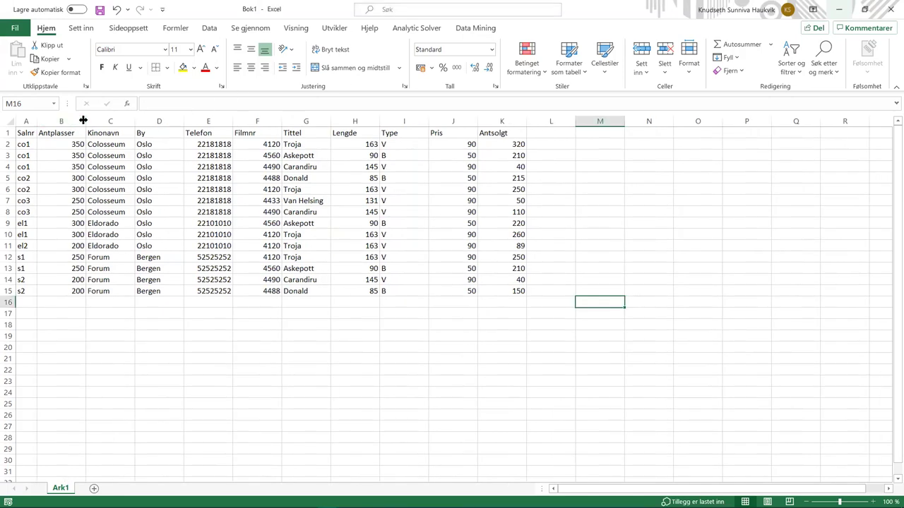
pyautogui.doubleClick(85, 121)
pyautogui.moveTo(174, 117); pyautogui.dragTo(175, 117)
pyautogui.doubleClick(174, 121)
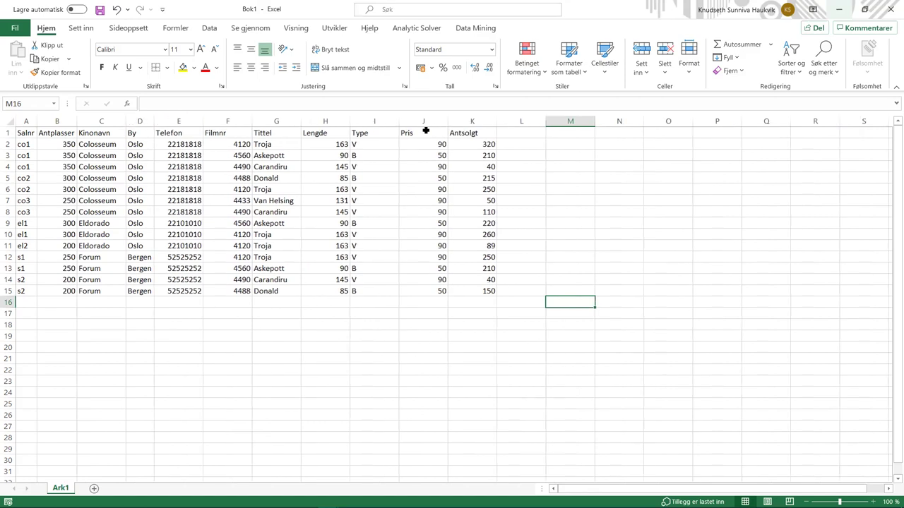
pyautogui.doubleClick(399, 121)
pyautogui.doubleClick(420, 121)
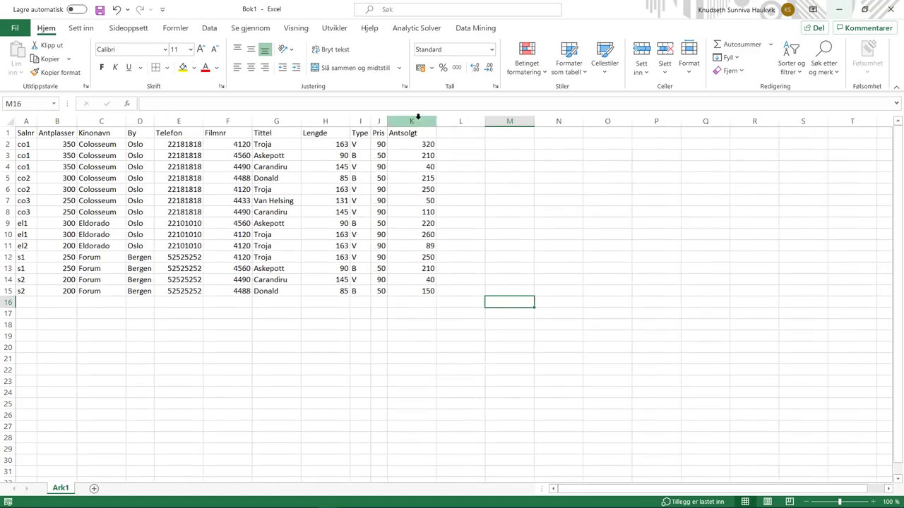
pyautogui.doubleClick(435, 121)
pyautogui.moveTo(388, 122); pyautogui.dragTo(397, 123)
pyautogui.click(360, 336)
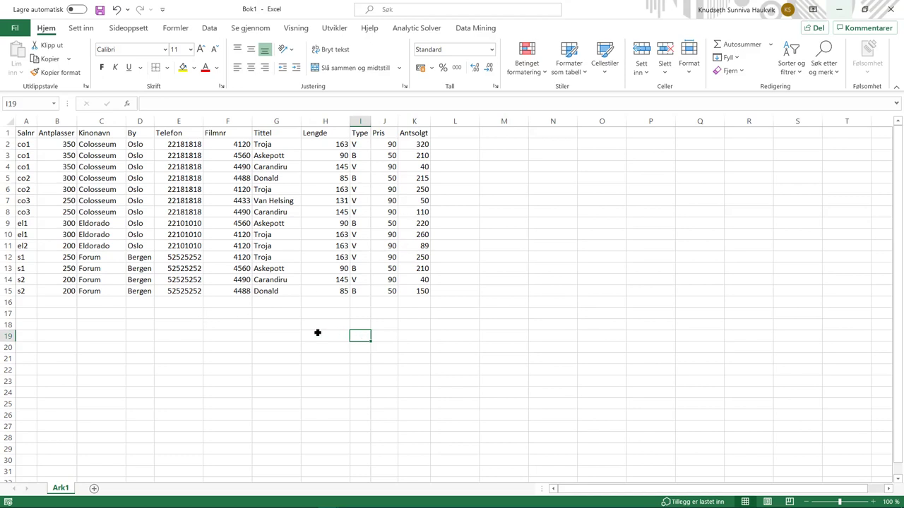
# Center the Filmnr header in F1 both horizontally and vertically
pyautogui.click(226, 129)
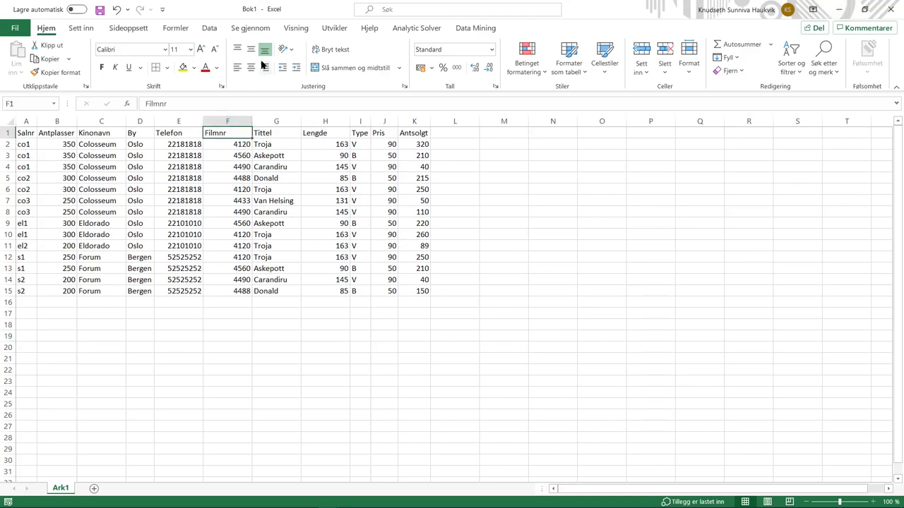
pyautogui.click(251, 67)
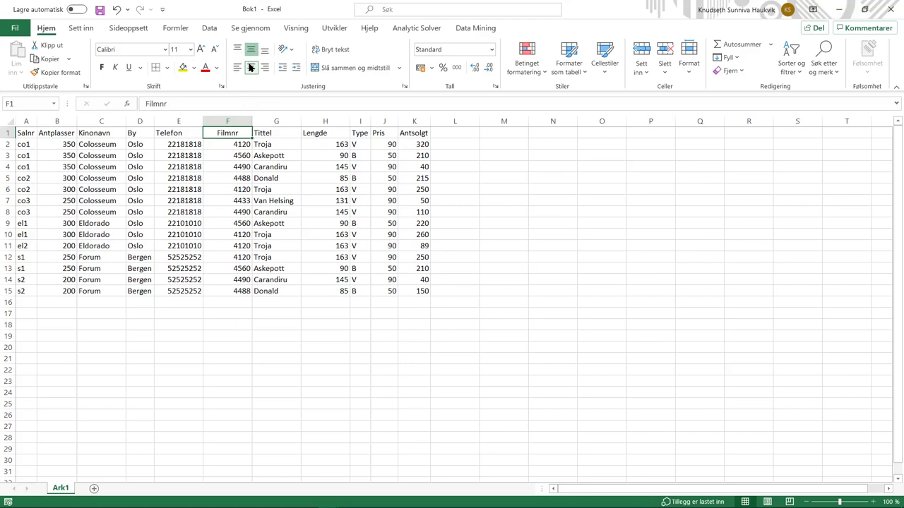
pyautogui.click(247, 345)
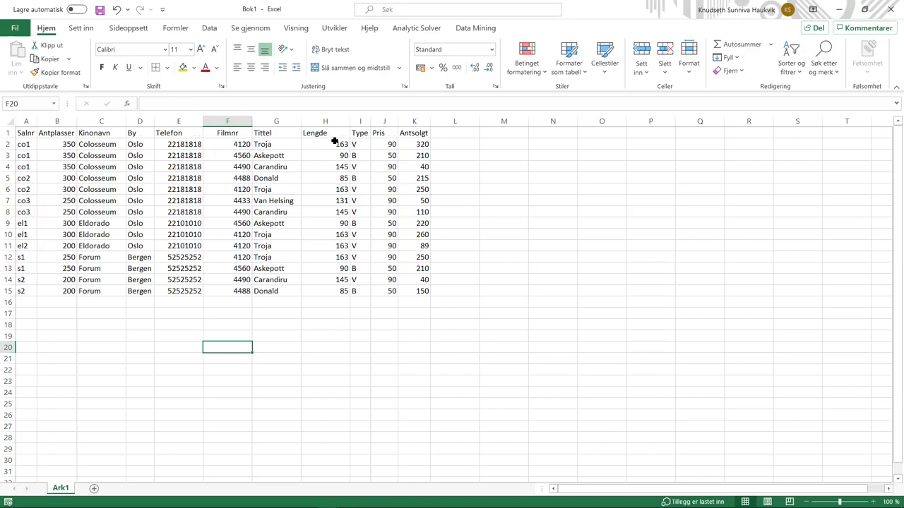
pyautogui.click(407, 132)
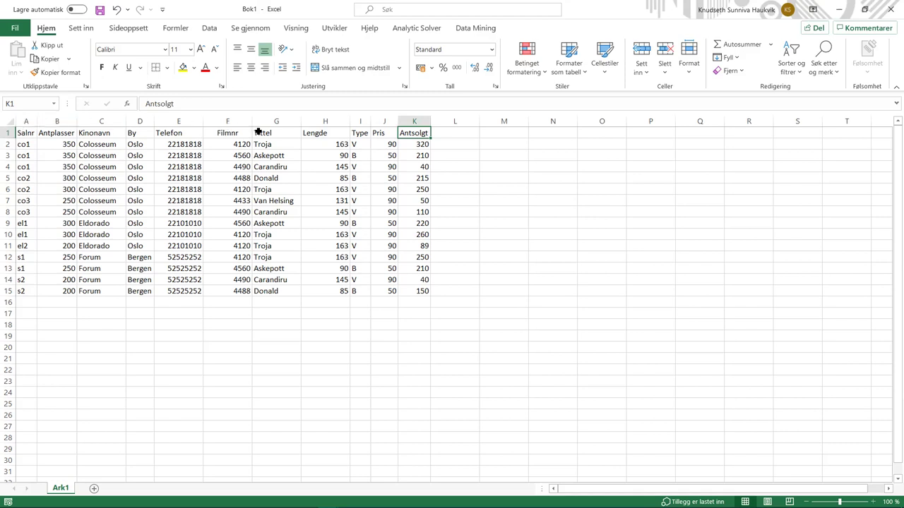
pyautogui.click(240, 315)
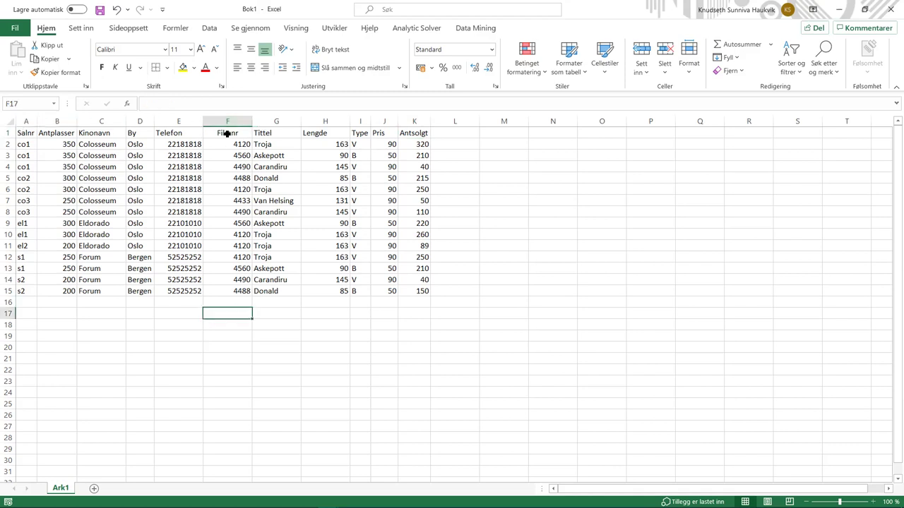
# Move the Filmnr cells F1:F15 to column B, ahead of Antplasser, and fit the Kinonavn column to its contents
pyautogui.moveTo(233, 128); pyautogui.dragTo(235, 291)
pyautogui.hotkey('ctrl', 'c')
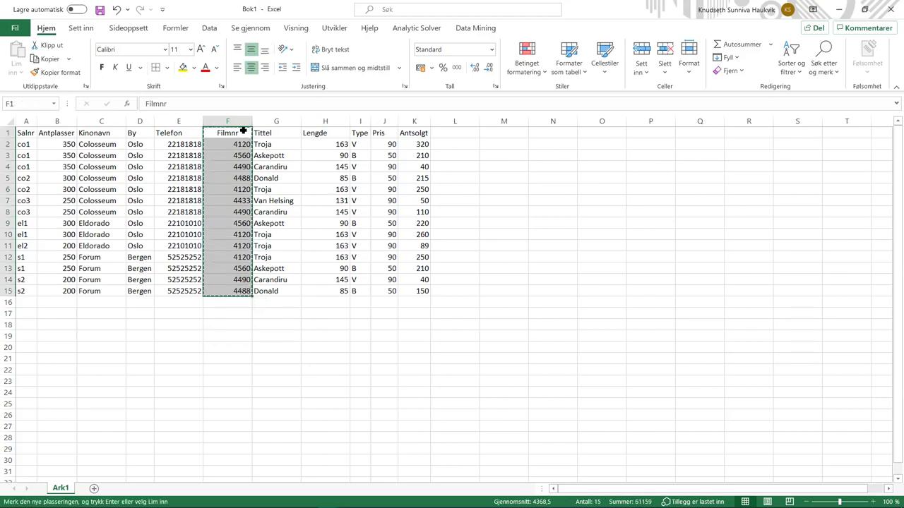
pyautogui.click(66, 121)
pyautogui.rightClick(65, 122)
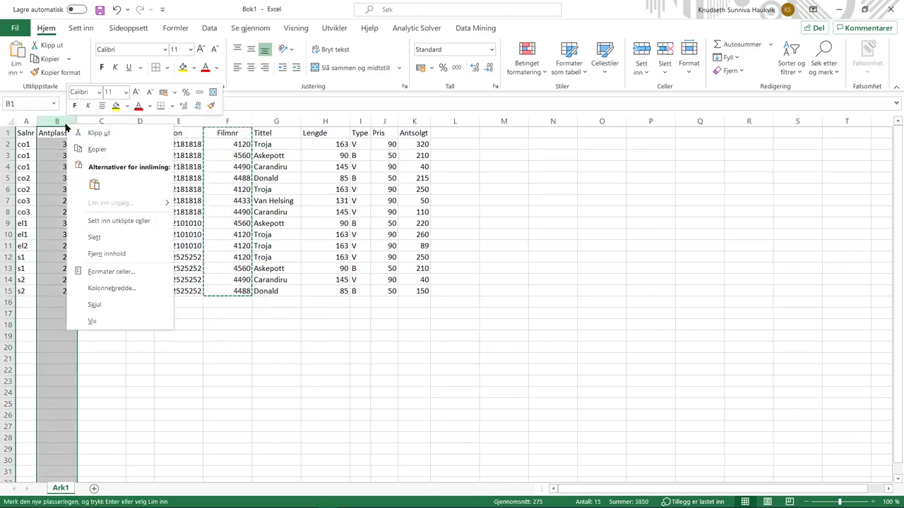
pyautogui.click(120, 221)
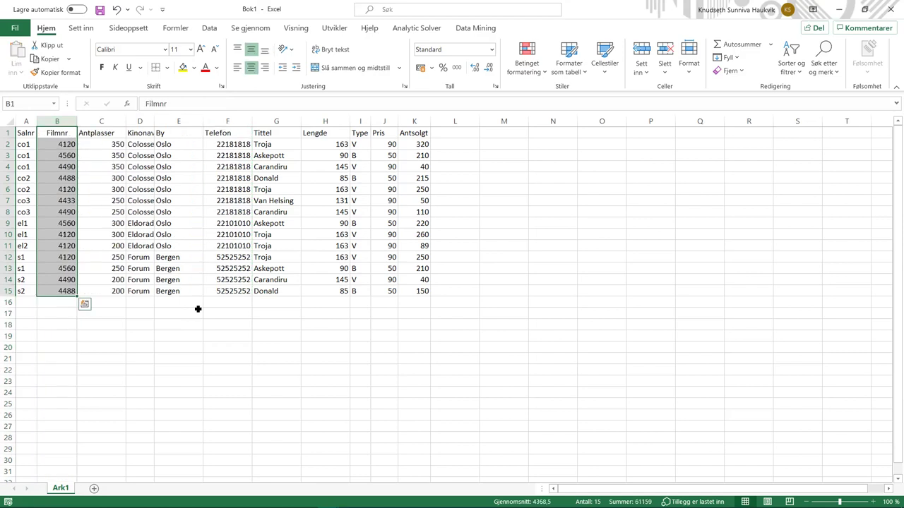
pyautogui.click(124, 313)
pyautogui.doubleClick(154, 122)
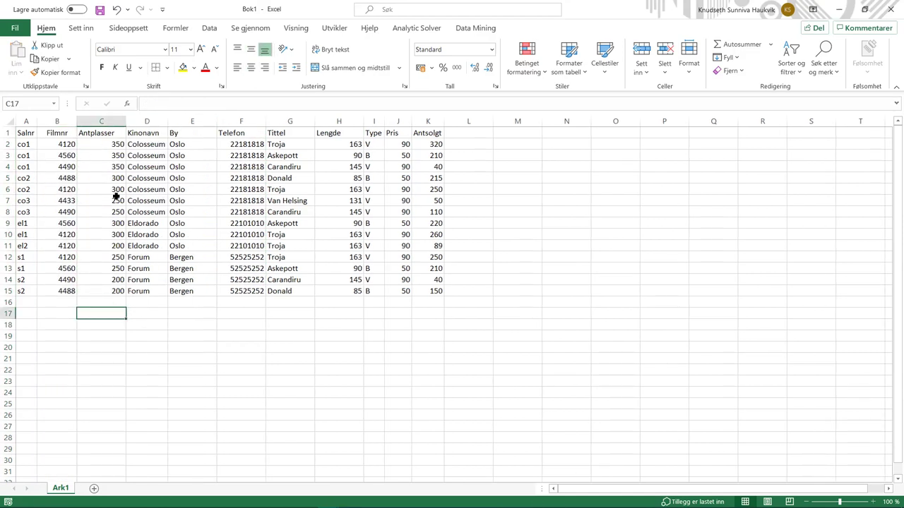
# Mark Salnr and Filmnr as the key fields by making both headers bold and underlined
pyautogui.moveTo(62, 133); pyautogui.dragTo(26, 134)
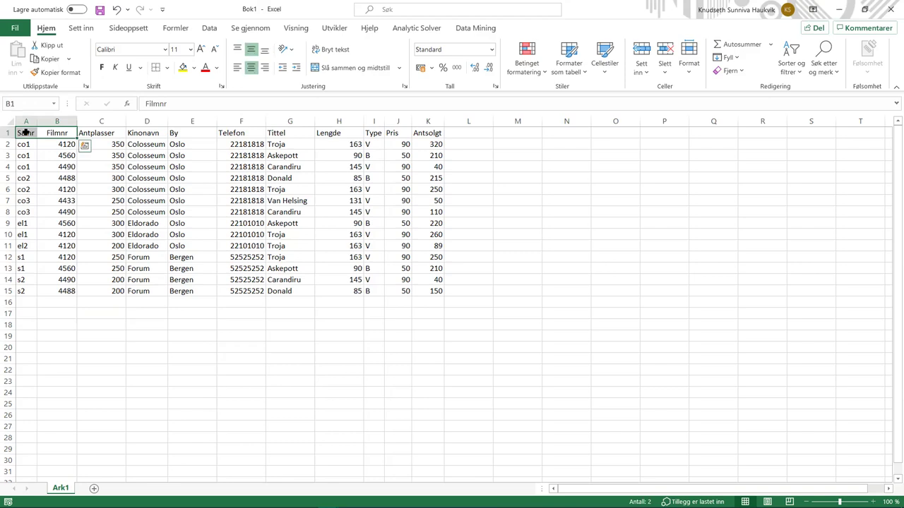
pyautogui.click(103, 68)
pyautogui.click(129, 67)
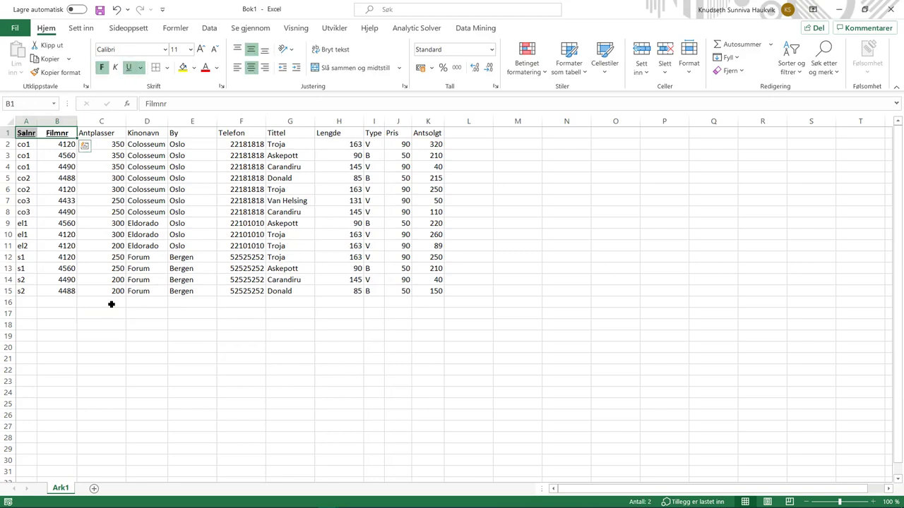
pyautogui.click(115, 355)
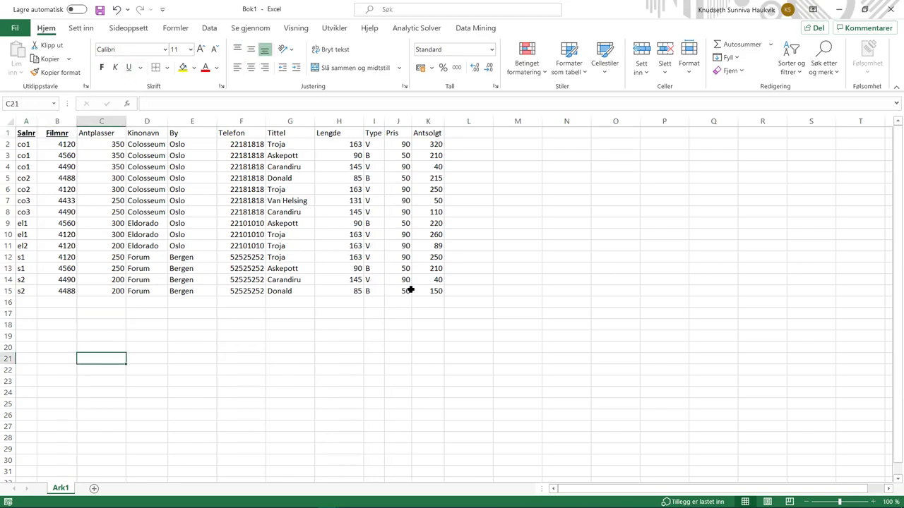
# Rename the worksheet Ark1 as 1NF
pyautogui.moveTo(424, 292); pyautogui.dragTo(17, 132)
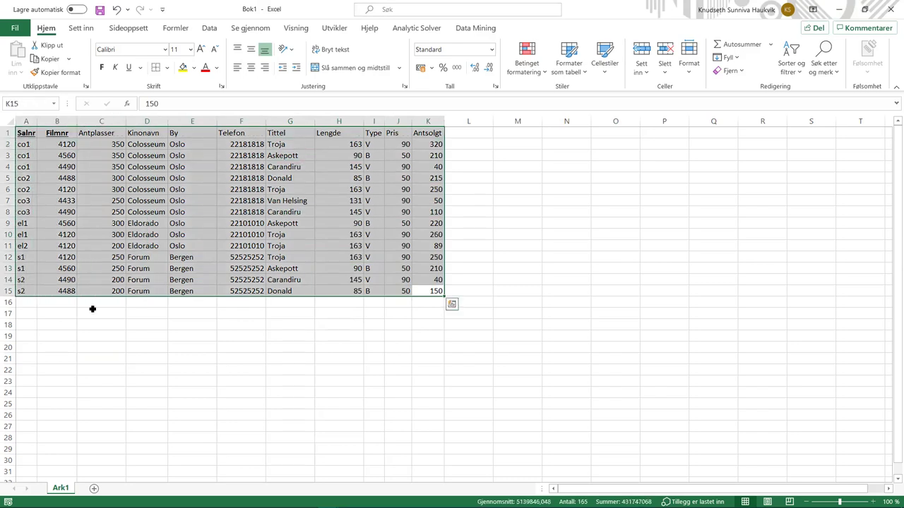
pyautogui.click(92, 313)
pyautogui.rightClick(69, 489)
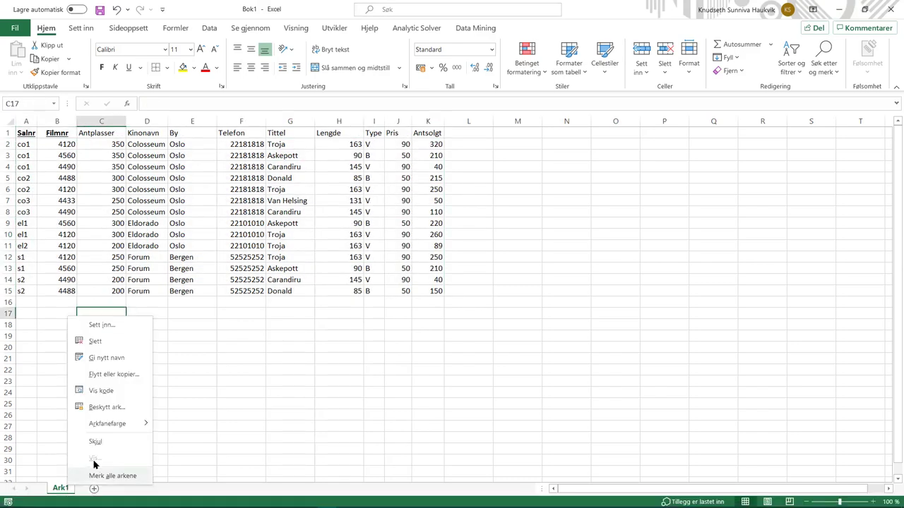
pyautogui.click(104, 359)
pyautogui.write('1NF')
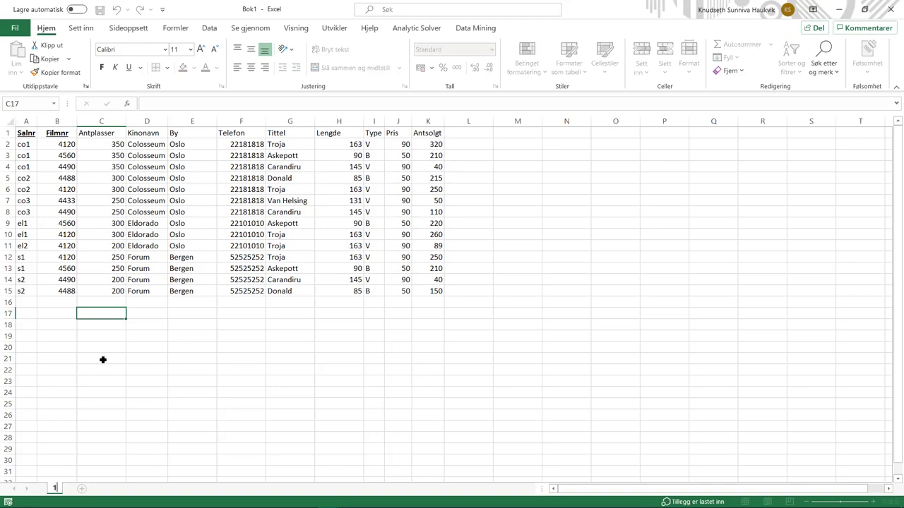
# Confirm the sheet name 1NF and place a copy of that sheet at the end of the workbook
pyautogui.press('Return')
pyautogui.click(96, 358)
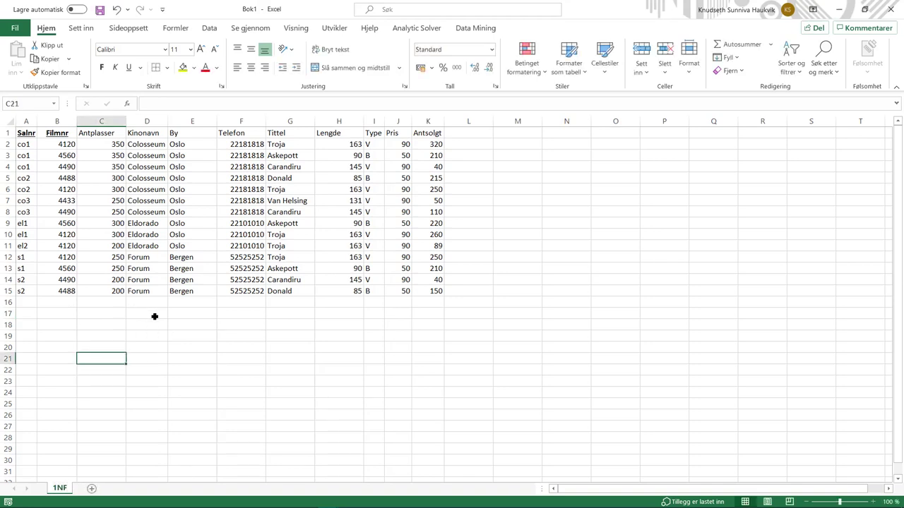
pyautogui.rightClick(63, 490)
pyautogui.click(115, 375)
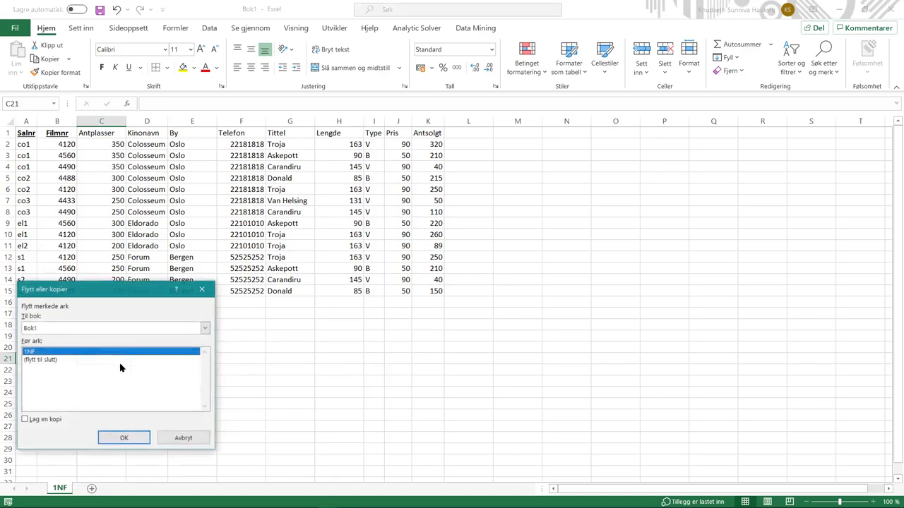
pyautogui.click(55, 361)
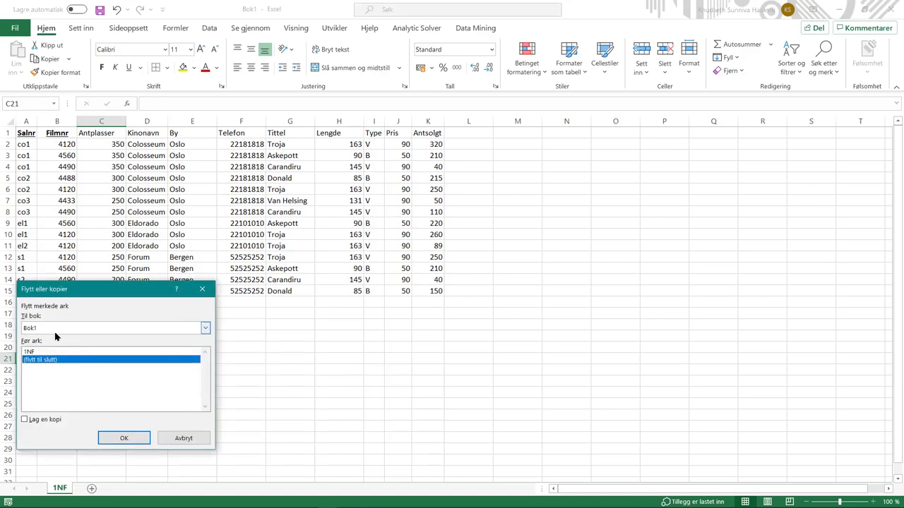
pyautogui.click(45, 421)
pyautogui.click(124, 438)
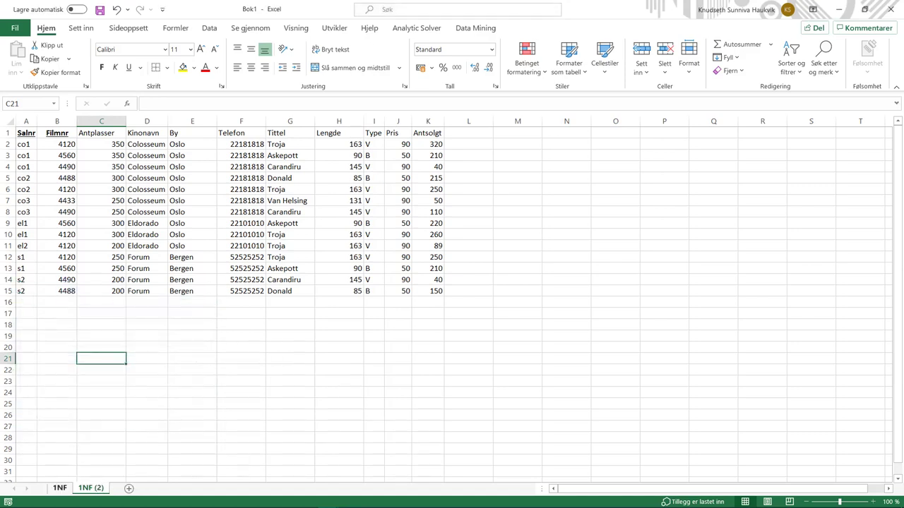
# Rename the copied worksheet as 2NF
pyautogui.rightClick(83, 492)
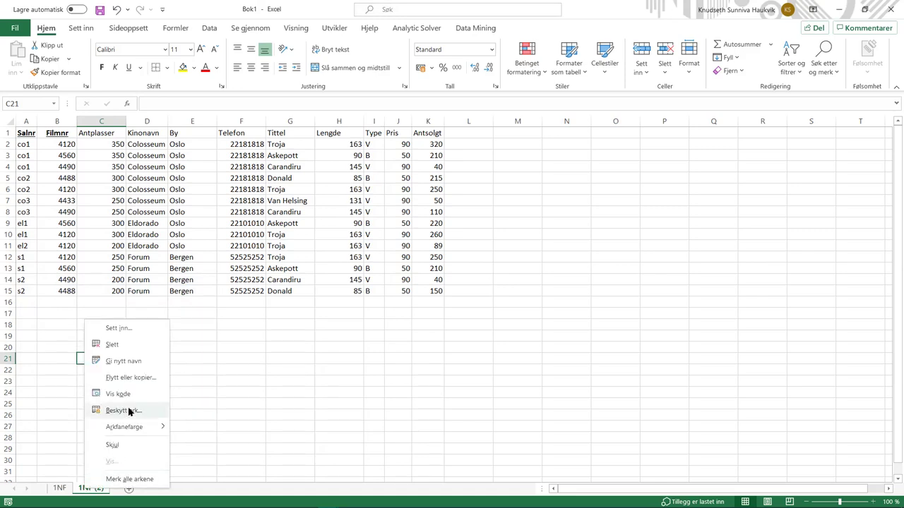
pyautogui.click(126, 362)
pyautogui.write('2NF')
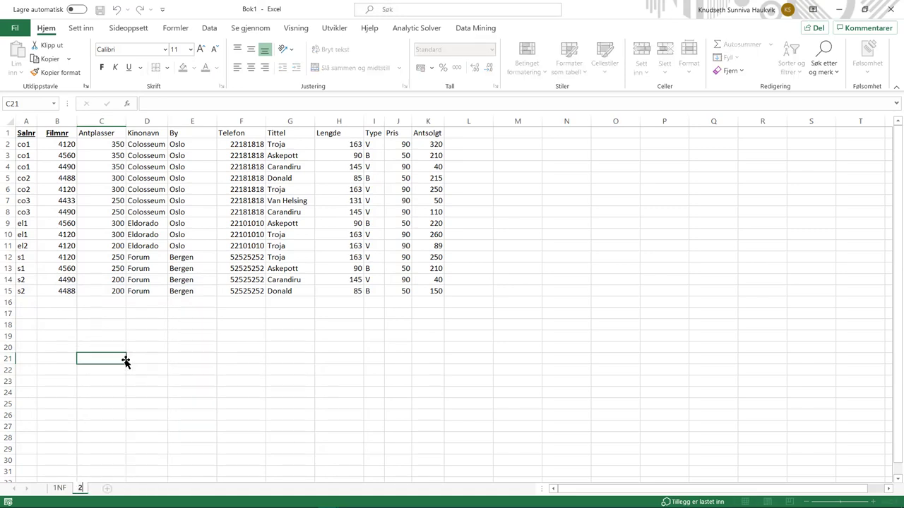
pyautogui.click(181, 357)
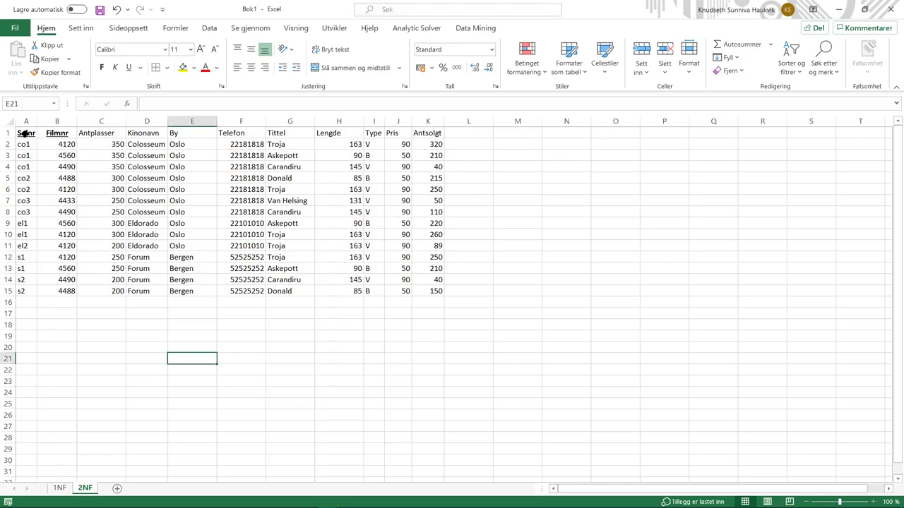
# Copy the Salnr cells A1:A15 to M1 and move the Antplasser, Kinonavn, By and Telefon cells C1:F15 beside them at N1
pyautogui.moveTo(25, 133); pyautogui.dragTo(32, 291)
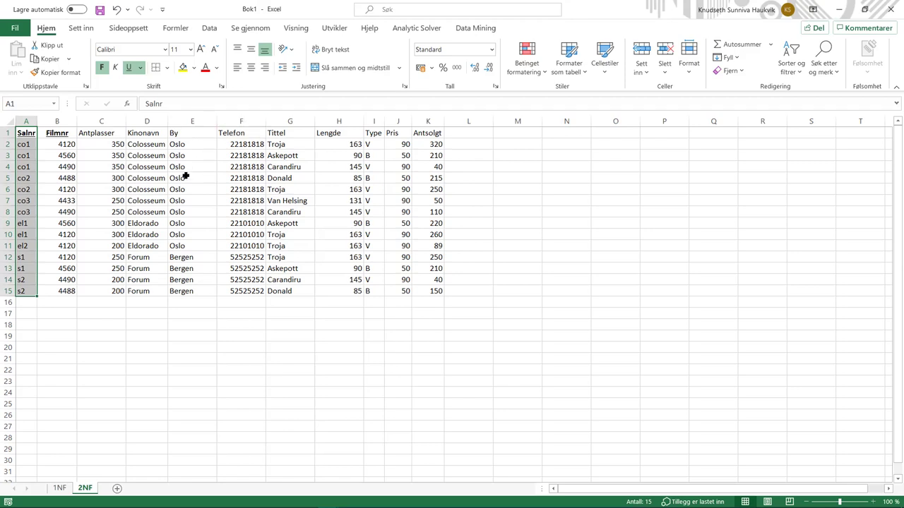
pyautogui.hotkey('ctrl', 'x')
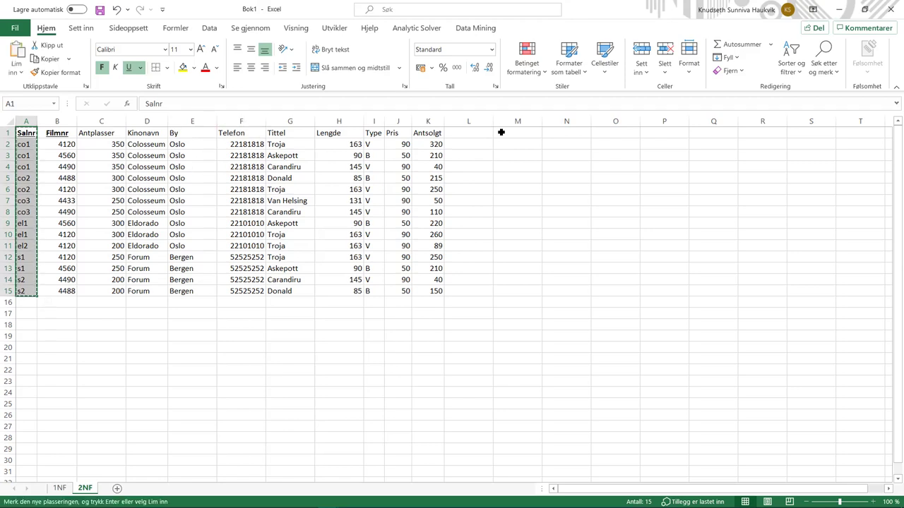
pyautogui.click(500, 132)
pyautogui.hotkey('ctrl', 'v')
pyautogui.moveTo(95, 133); pyautogui.dragTo(242, 291)
pyautogui.hotkey('ctrl', 'x')
pyautogui.click(548, 133)
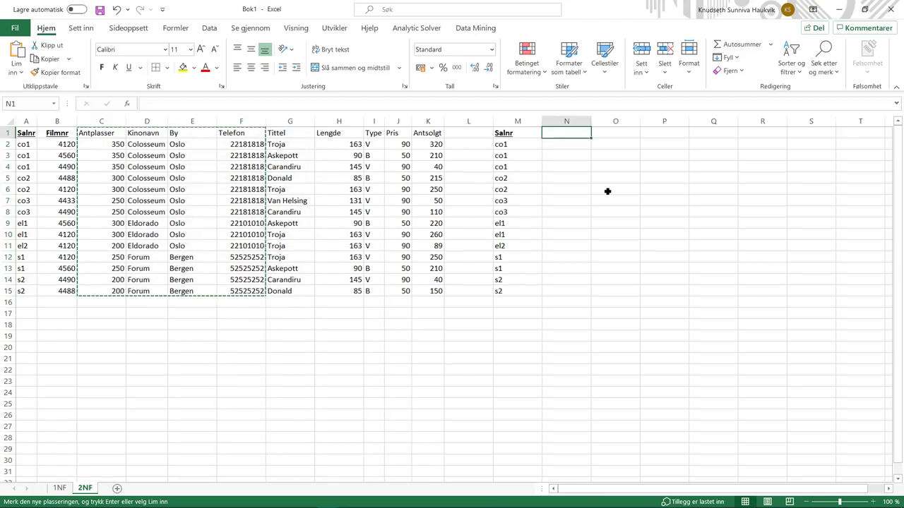
pyautogui.hotkey('ctrl', 'v')
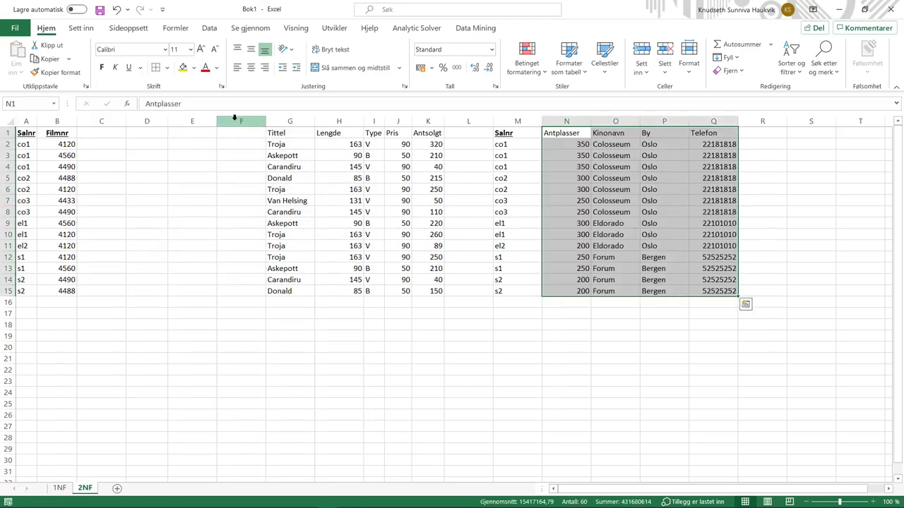
# Delete the emptied columns C to F on the 2NF sheet
pyautogui.moveTo(235, 120); pyautogui.dragTo(207, 124)
pyautogui.moveTo(103, 130); pyautogui.dragTo(103, 130)
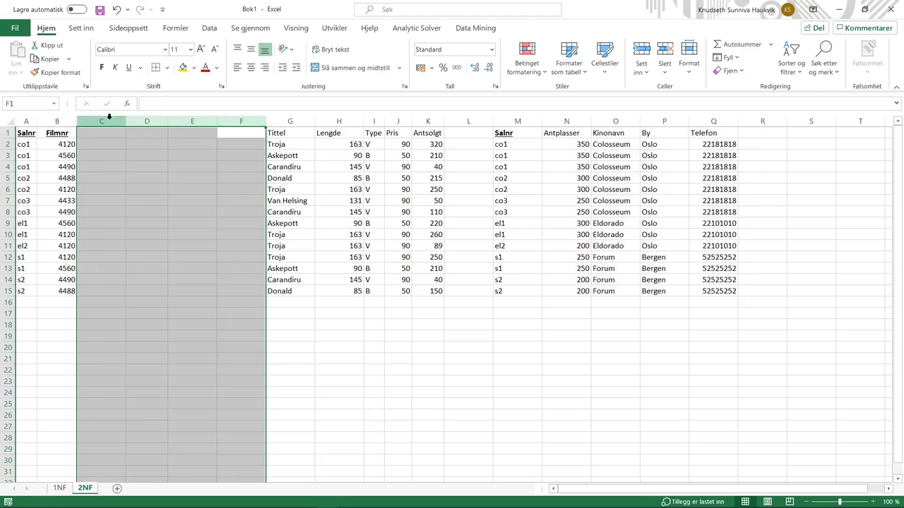
pyautogui.rightClick(109, 122)
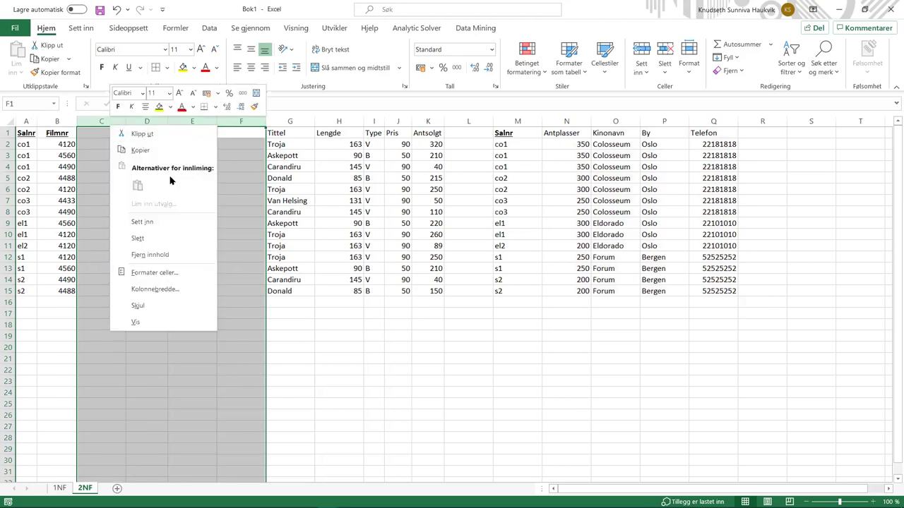
pyautogui.click(168, 240)
pyautogui.click(321, 349)
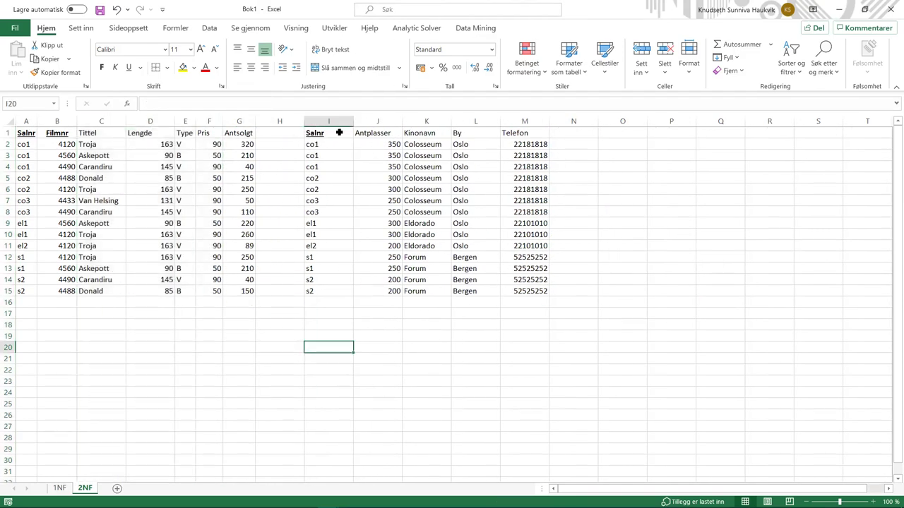
# Delete the duplicate hall entries in rows 3, 4, 6, 8, 10, 13 and 15 of columns I:M, shifting the remaining cells up
pyautogui.moveTo(339, 133); pyautogui.dragTo(524, 288)
pyautogui.click(496, 343)
pyautogui.moveTo(335, 288); pyautogui.dragTo(532, 292)
pyautogui.keyDown('ctrl'); pyautogui.click(336, 268); pyautogui.keyUp('ctrl')
pyautogui.moveTo(337, 268); pyautogui.dragTo(521, 265)
pyautogui.moveTo(325, 233); pyautogui.dragTo(508, 233)
pyautogui.moveTo(330, 213); pyautogui.dragTo(510, 207)
pyautogui.moveTo(321, 188); pyautogui.dragTo(513, 188)
pyautogui.moveTo(329, 156); pyautogui.dragTo(494, 162)
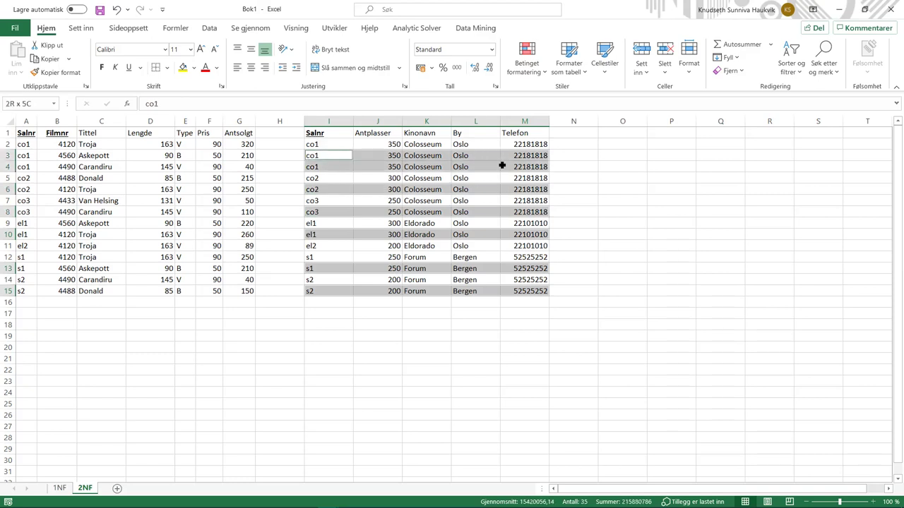
pyautogui.rightClick(495, 162)
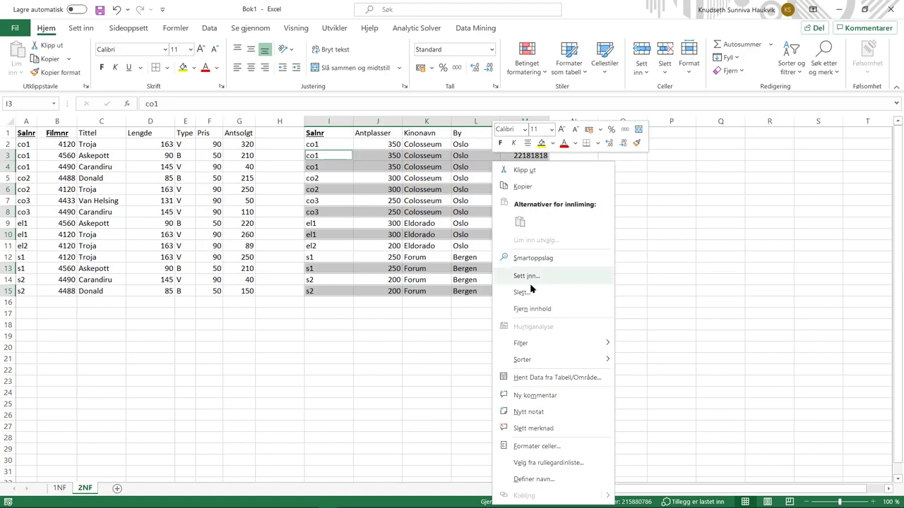
pyautogui.click(527, 292)
pyautogui.click(513, 276)
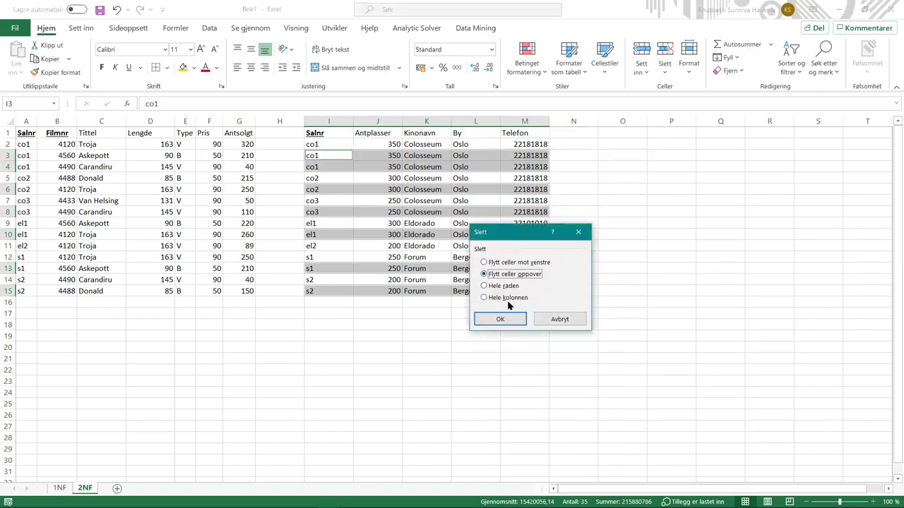
pyautogui.click(500, 319)
pyautogui.click(405, 301)
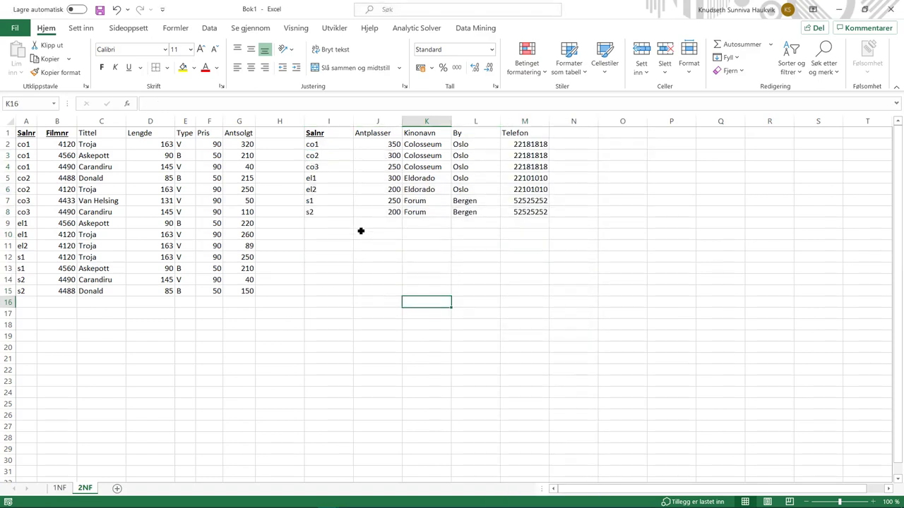
pyautogui.moveTo(315, 133); pyautogui.dragTo(530, 212)
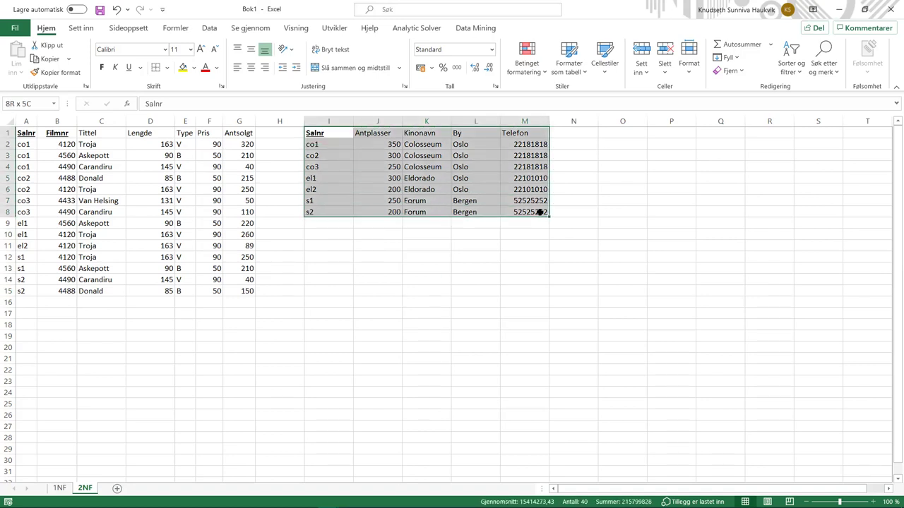
pyautogui.click(404, 266)
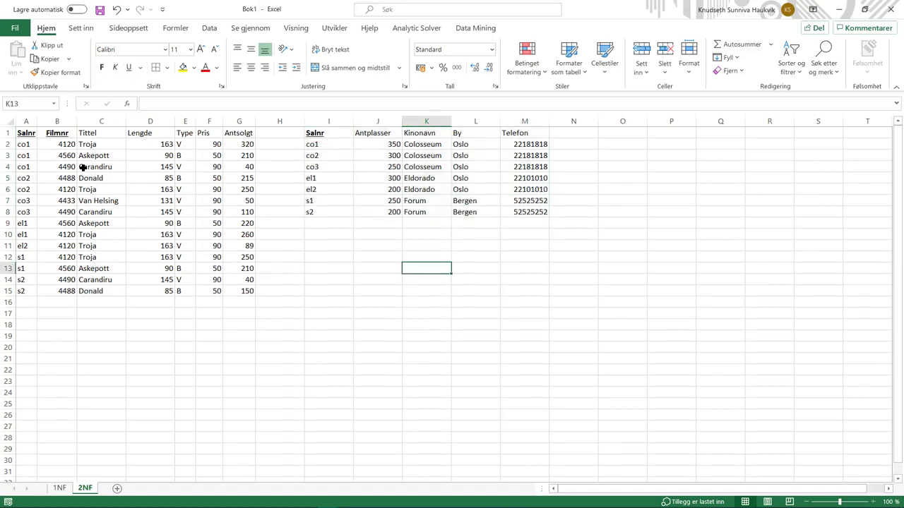
# Copy the Filmnr cells B1:B15 to I10, below the hall table
pyautogui.moveTo(61, 133); pyautogui.dragTo(67, 291)
pyautogui.hotkey('ctrl', 'c')
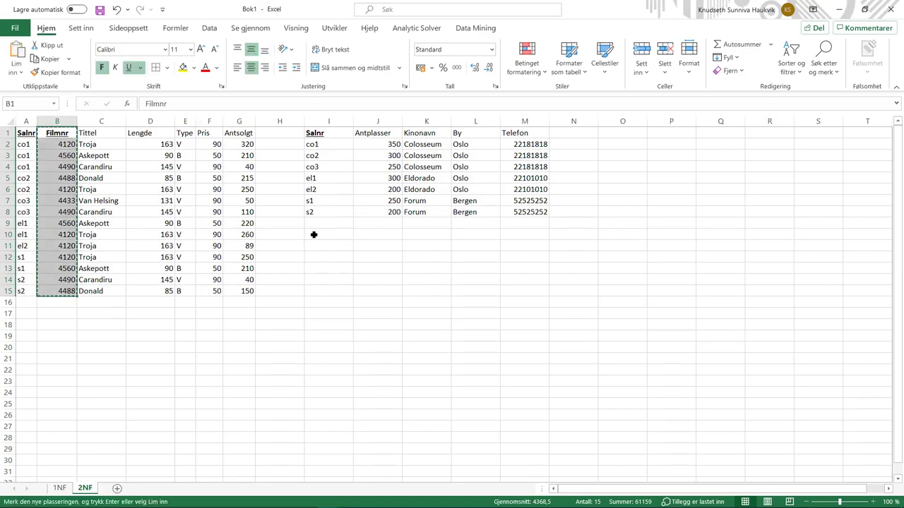
pyautogui.click(313, 235)
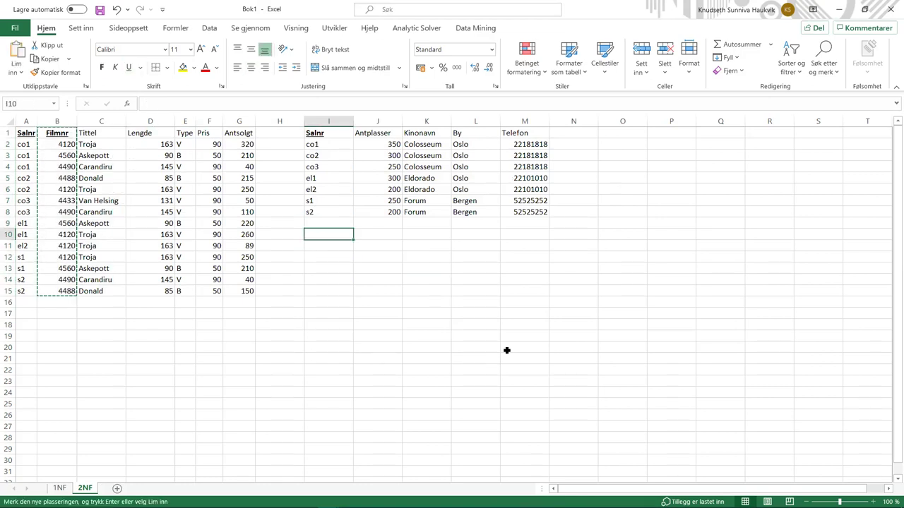
pyautogui.hotkey('ctrl', 'v')
pyautogui.click(221, 339)
# Copy the Tittel, Lengde, Type and Pris cells C1:F15 to J10, beside the copied Filmnr cells
pyautogui.moveTo(103, 128); pyautogui.dragTo(210, 291)
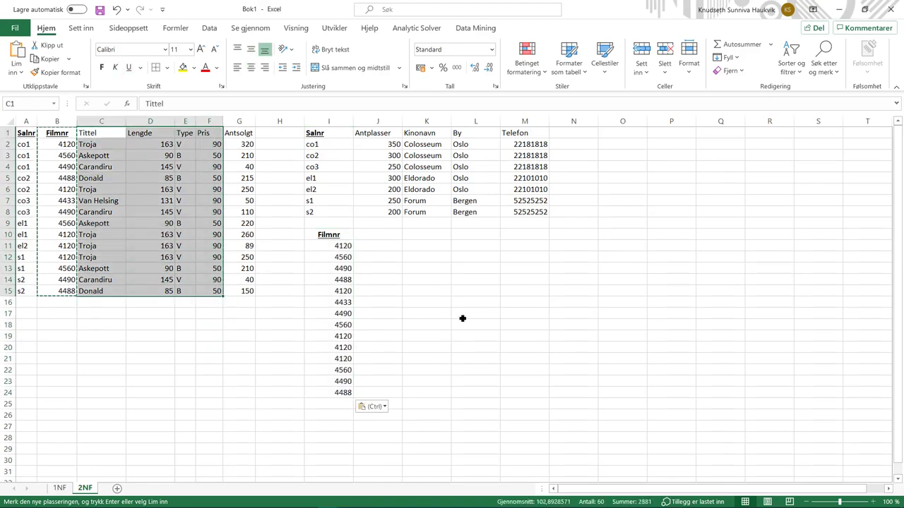
pyautogui.hotkey('ctrl', 'c')
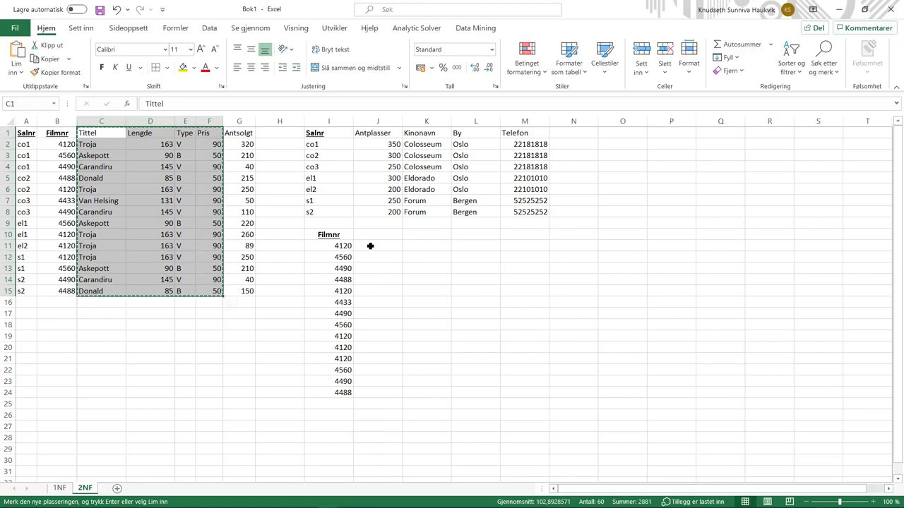
pyautogui.click(370, 246)
pyautogui.press('Up')
pyautogui.hotkey('ctrl', 'v')
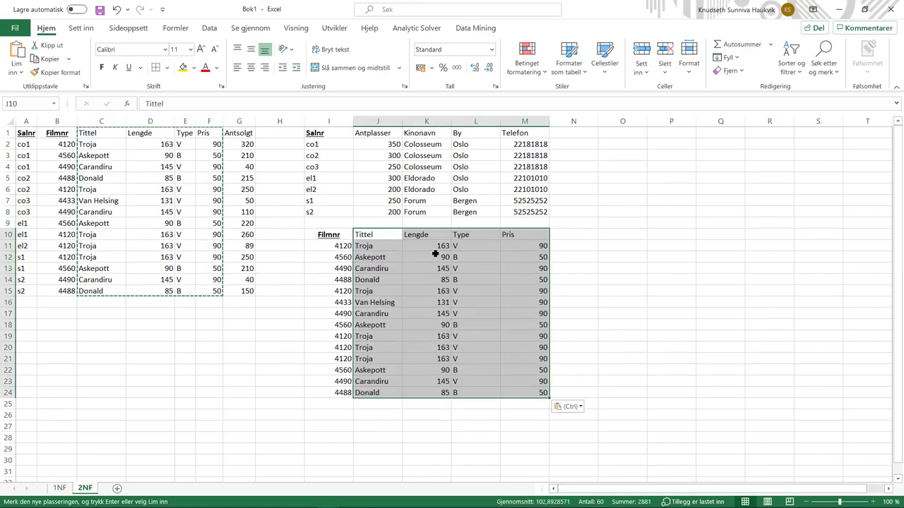
pyautogui.click(229, 388)
pyautogui.click(101, 280)
pyautogui.click(122, 410)
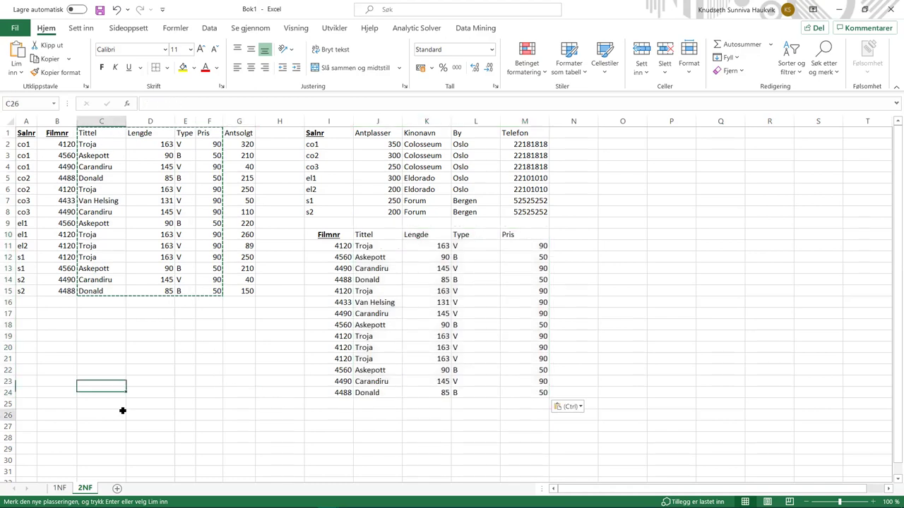
pyautogui.press('Escape')
# Delete the entire Tittel, Lengde, Type and Pris columns C:F from the original table
pyautogui.moveTo(91, 129); pyautogui.dragTo(215, 291)
pyautogui.rightClick(166, 226)
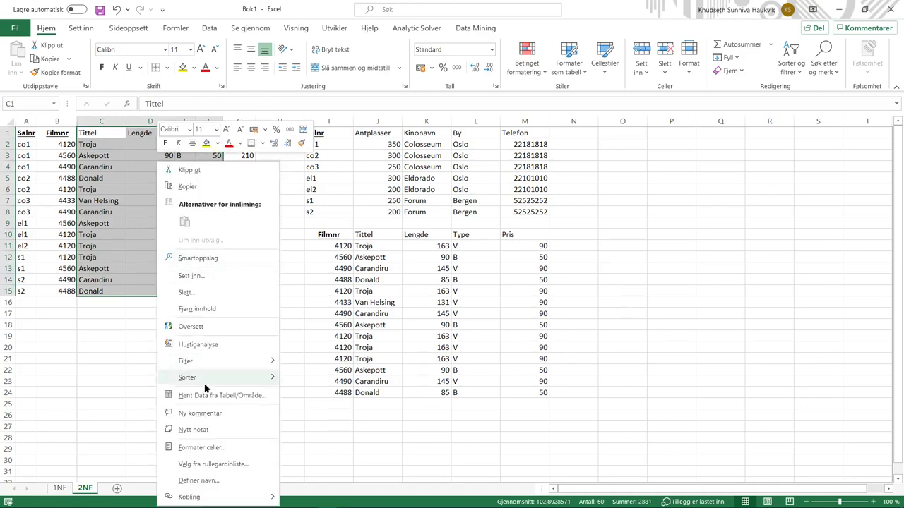
pyautogui.click(185, 293)
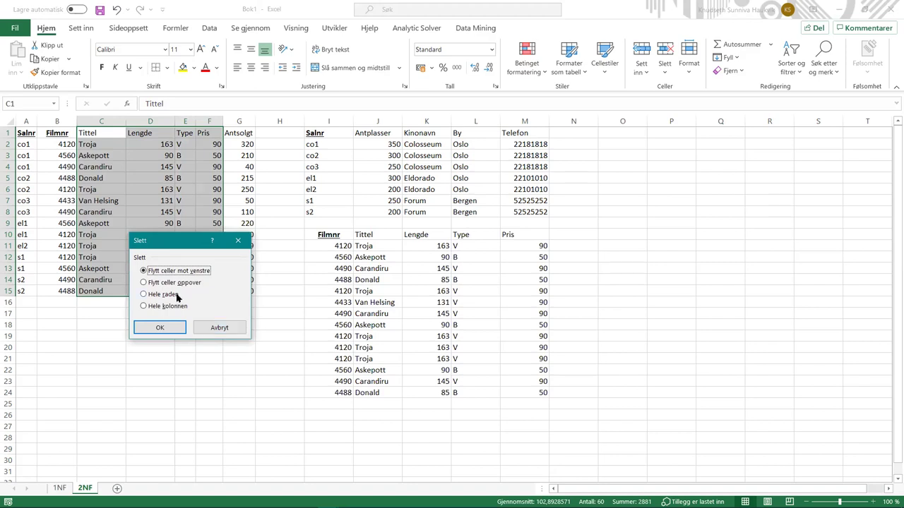
pyautogui.click(168, 307)
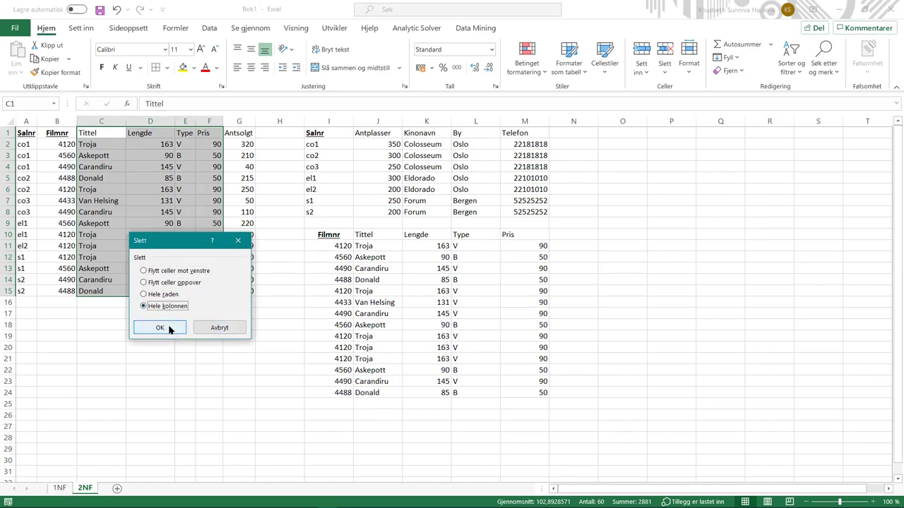
pyautogui.click(169, 329)
pyautogui.click(472, 346)
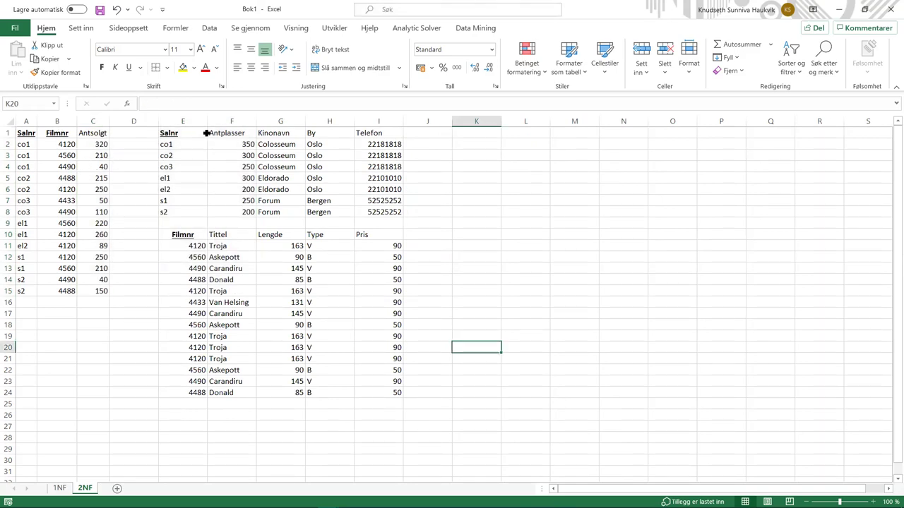
pyautogui.click(91, 133)
pyautogui.moveTo(92, 288); pyautogui.dragTo(23, 126)
pyautogui.click(490, 336)
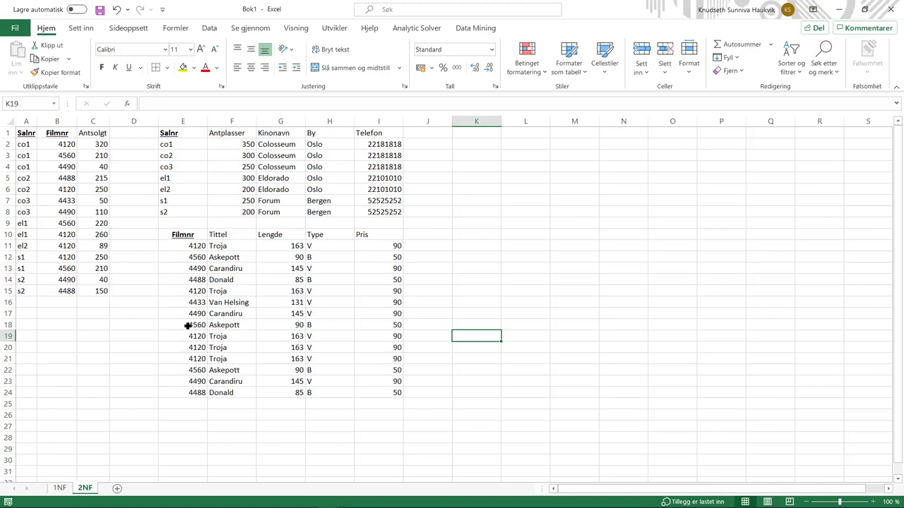
# Delete the duplicate Troja entries in rows 15 and 19 to 21 of the film table, shifting the remaining cells up
pyautogui.click(224, 246)
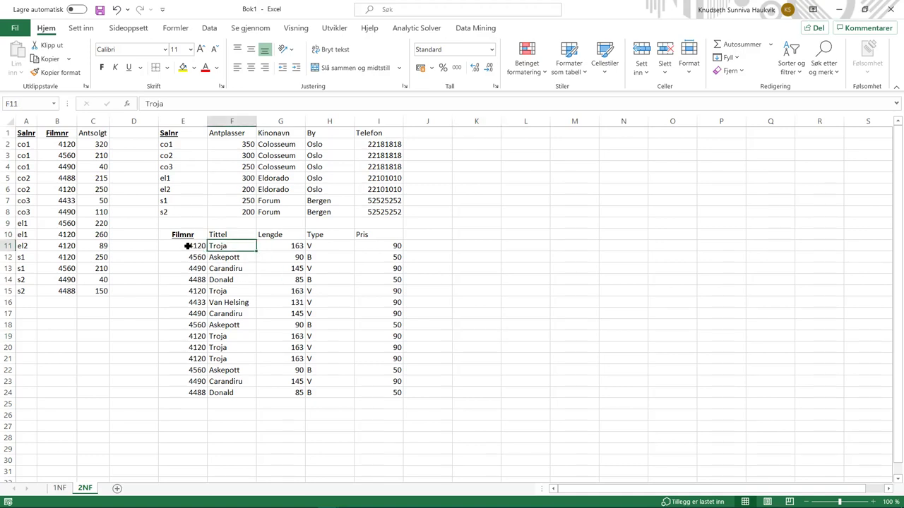
pyautogui.click(180, 245)
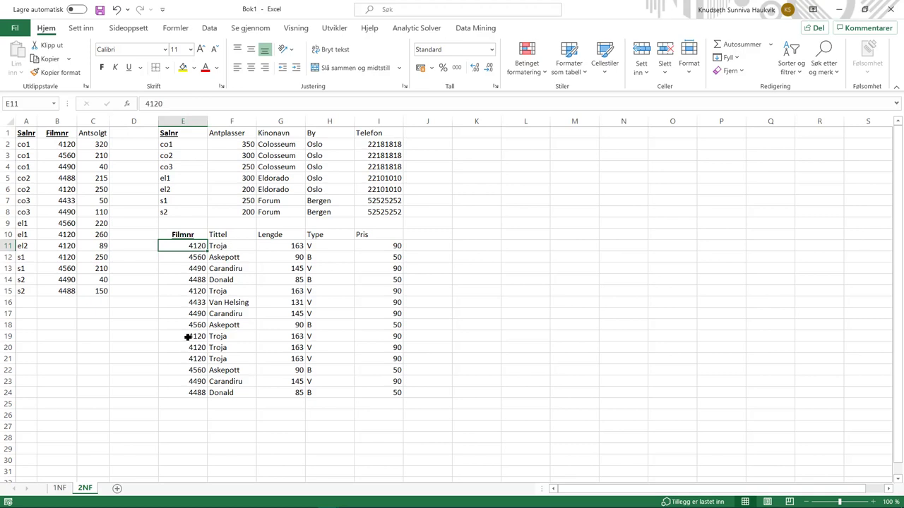
pyautogui.moveTo(181, 335); pyautogui.dragTo(379, 359)
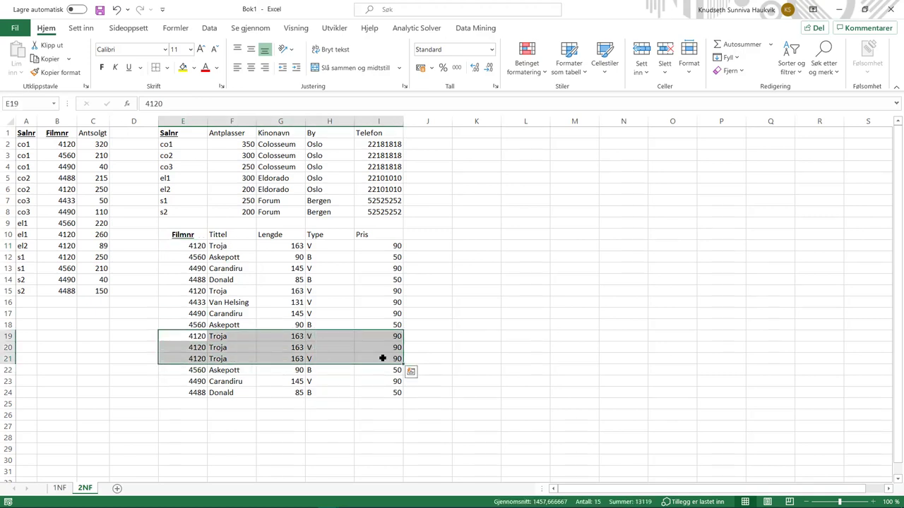
pyautogui.rightClick(343, 346)
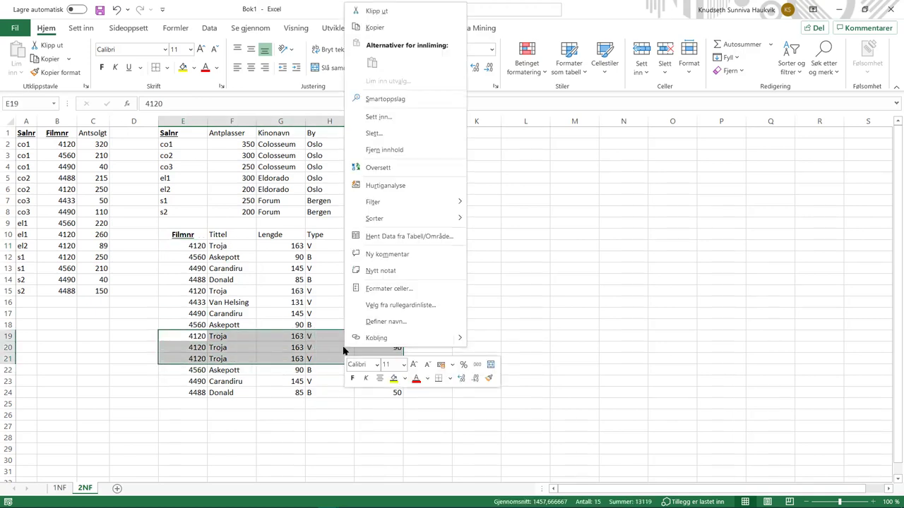
pyautogui.click(179, 292)
pyautogui.keyDown('ctrl'); pyautogui.moveTo(192, 288); pyautogui.dragTo(372, 289); pyautogui.keyUp('ctrl')
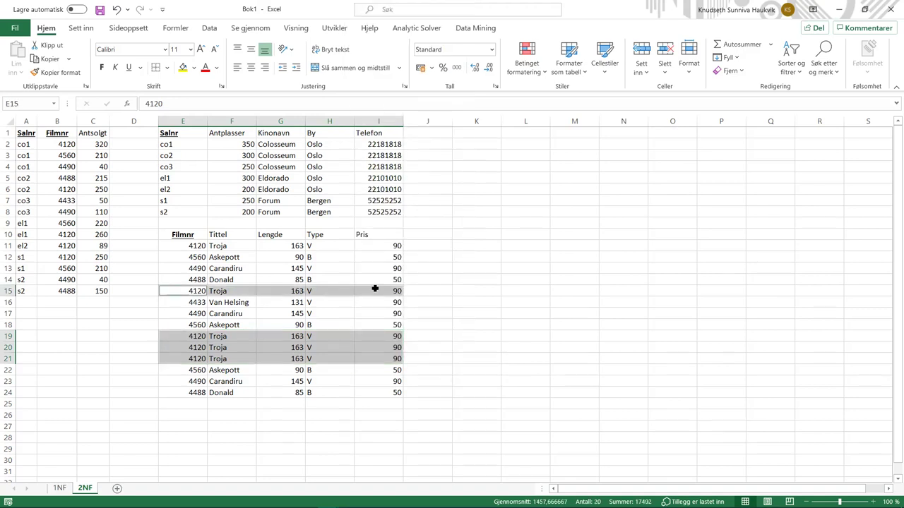
pyautogui.rightClick(373, 289)
pyautogui.click(428, 294)
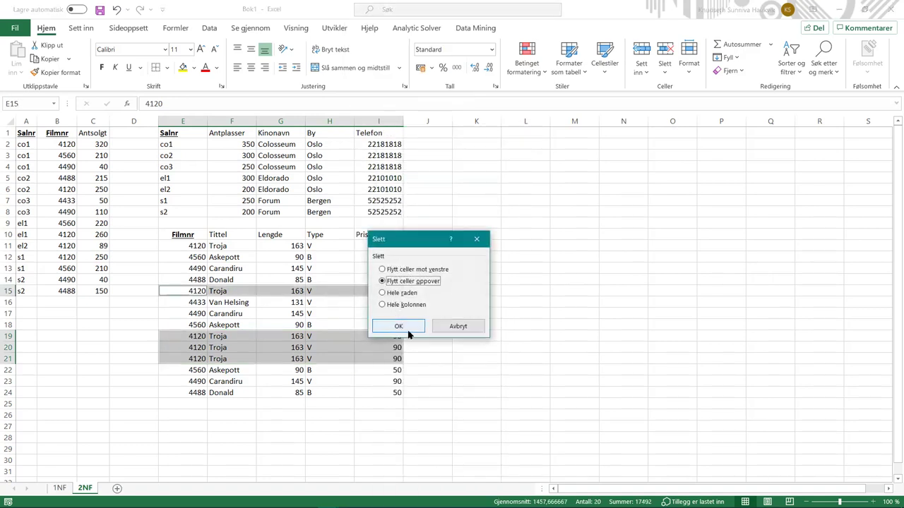
pyautogui.click(407, 329)
# Delete the duplicate Askepott entries in E17:I18 of the film table, shifting the remaining cells up
pyautogui.click(219, 257)
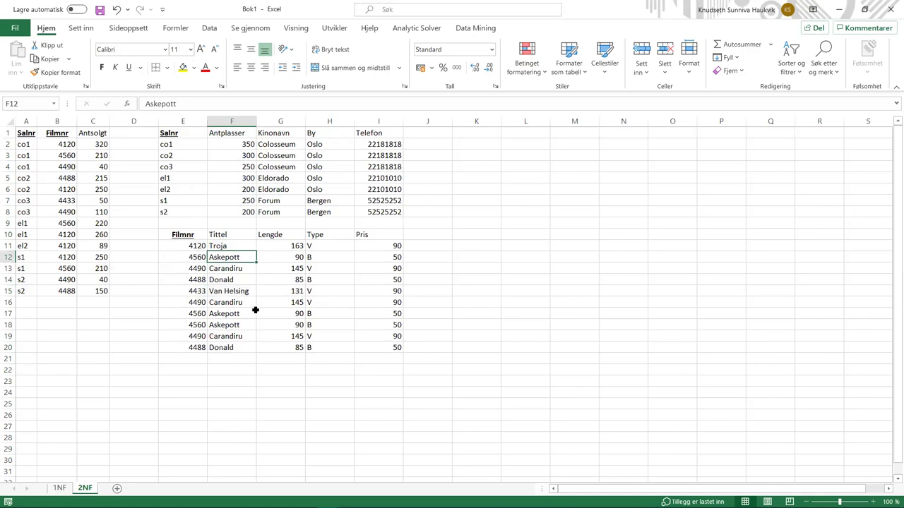
pyautogui.moveTo(183, 314); pyautogui.dragTo(362, 327)
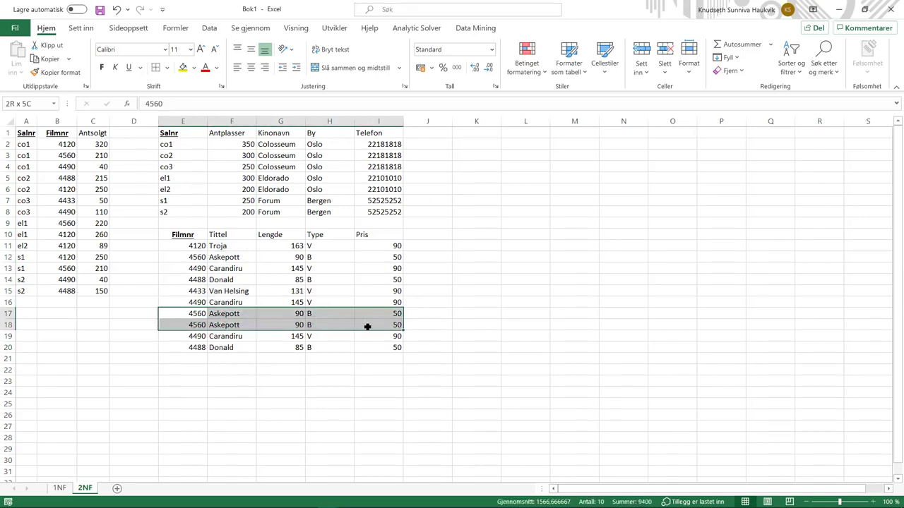
pyautogui.rightClick(361, 323)
pyautogui.click(401, 295)
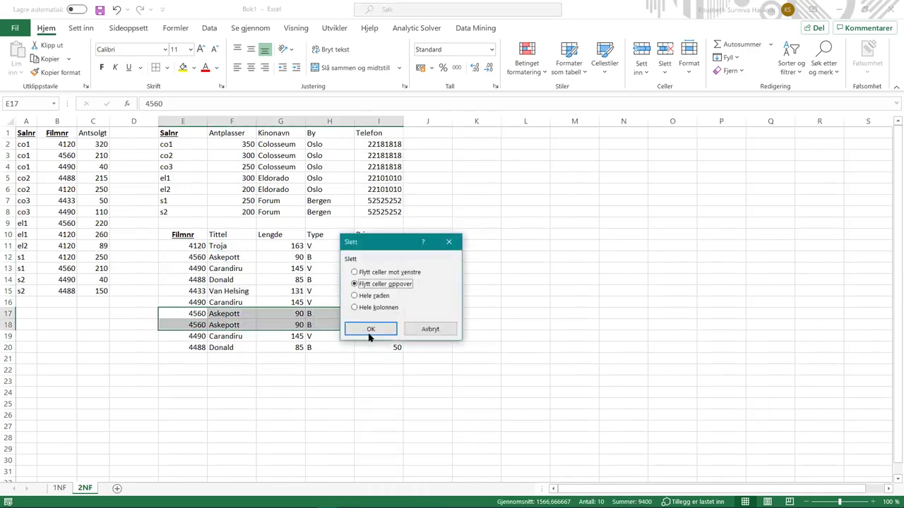
pyautogui.click(370, 329)
# Delete the duplicate Carandiru entries in E16:I17 of the film table, shifting the remaining cells up
pyautogui.click(243, 268)
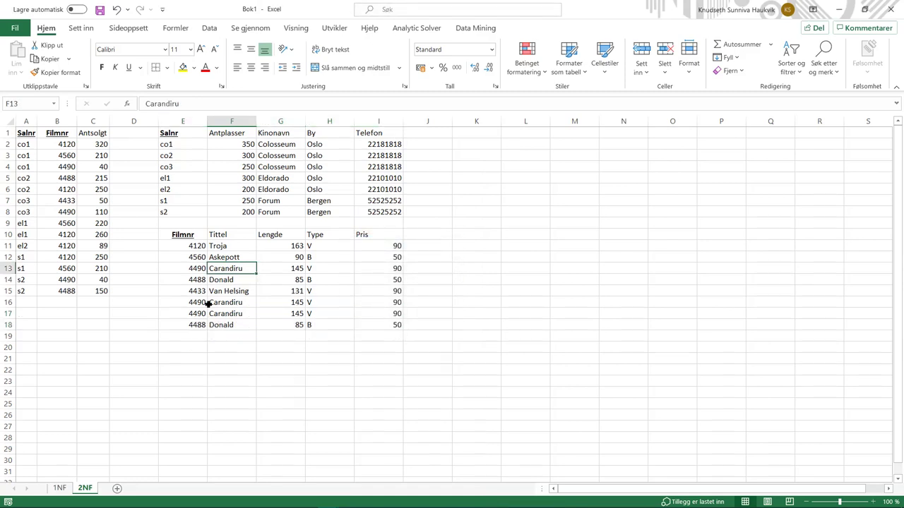
pyautogui.moveTo(200, 303); pyautogui.dragTo(388, 311)
pyautogui.rightClick(387, 311)
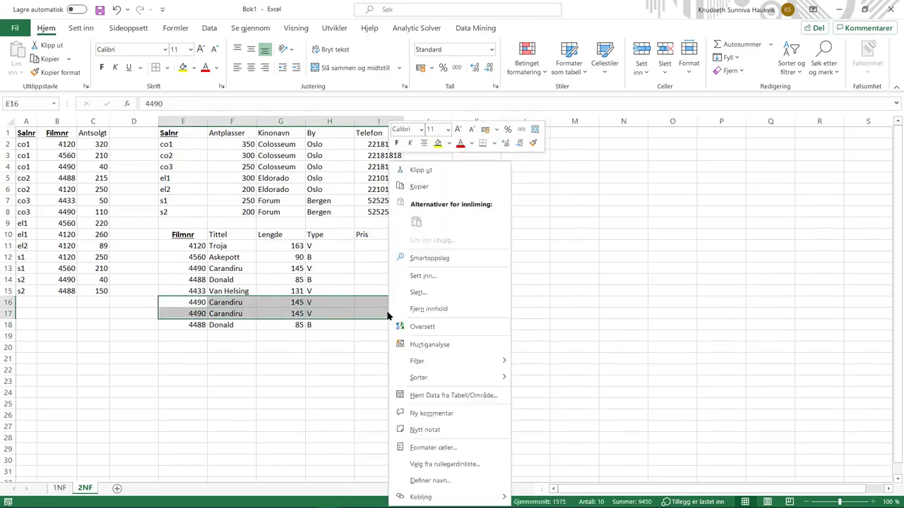
pyautogui.click(442, 295)
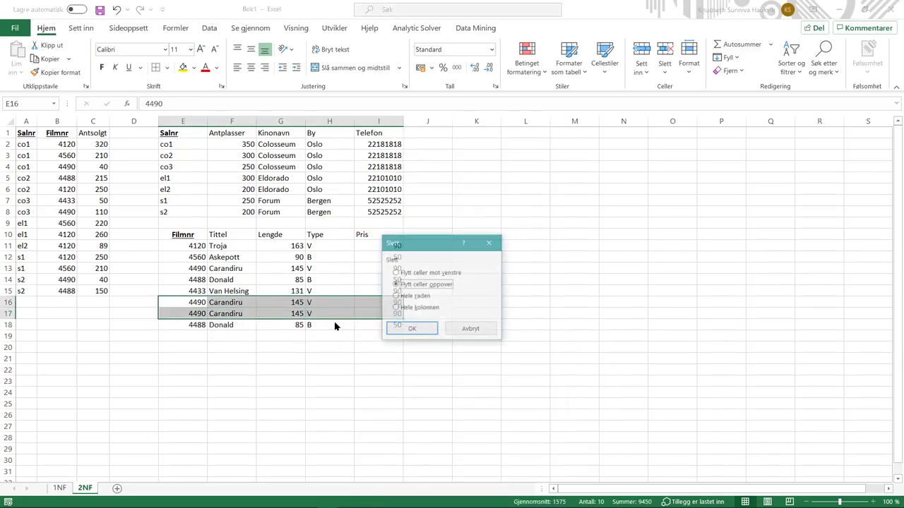
pyautogui.click(417, 329)
# Delete the duplicate Donald entry in E16:I16 from the end of the film table
pyautogui.moveTo(181, 305); pyautogui.dragTo(377, 302)
pyautogui.rightClick(380, 304)
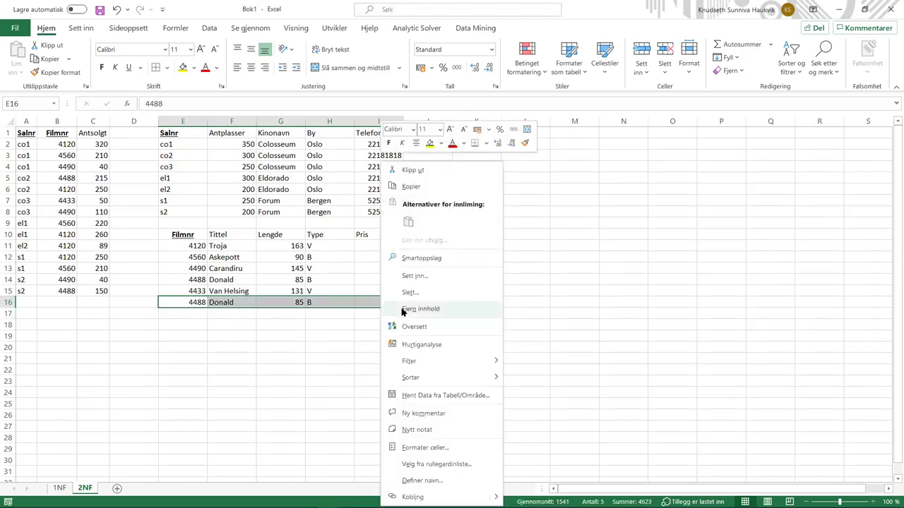
pyautogui.click(406, 298)
pyautogui.click(375, 326)
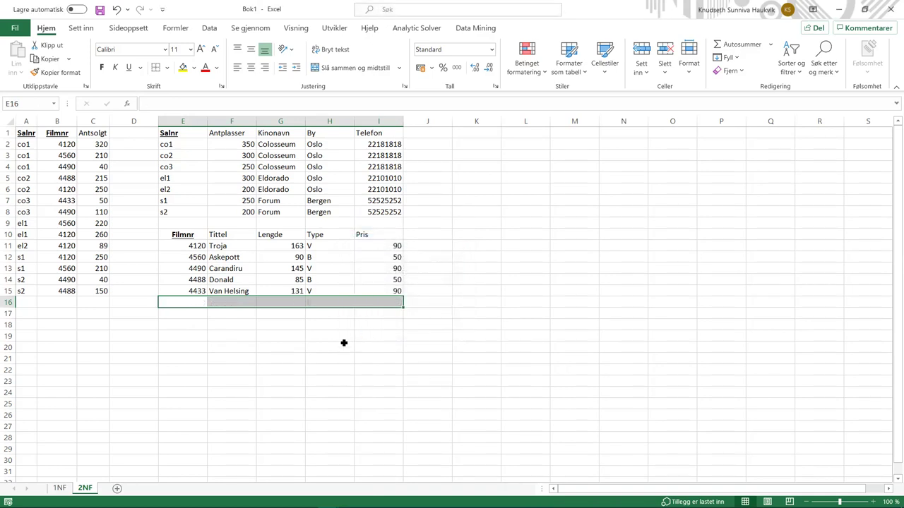
pyautogui.click(342, 346)
pyautogui.click(201, 393)
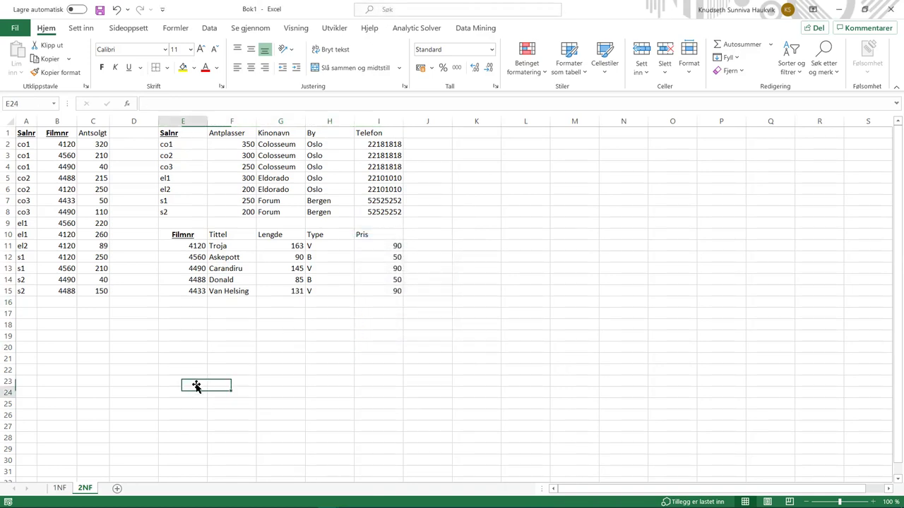
# Create a copy of the 2NF sheet at the end of the workbook
pyautogui.rightClick(89, 491)
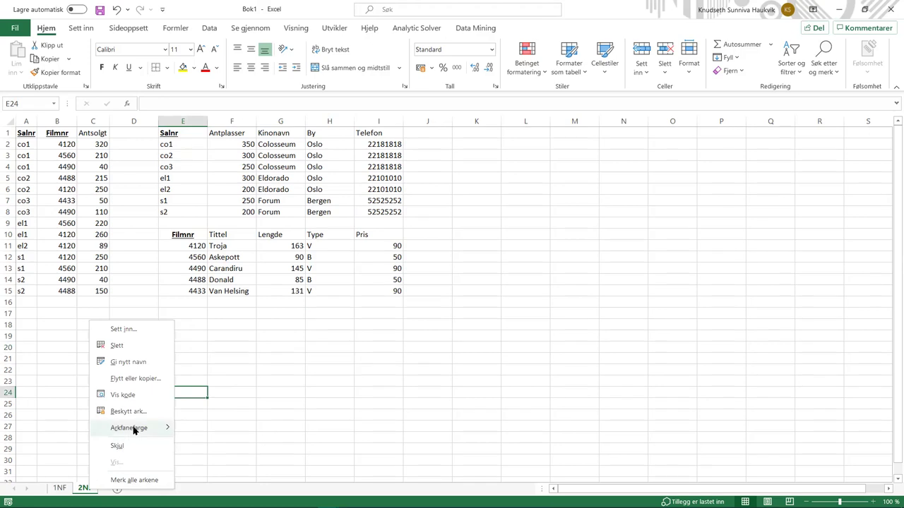
pyautogui.click(136, 379)
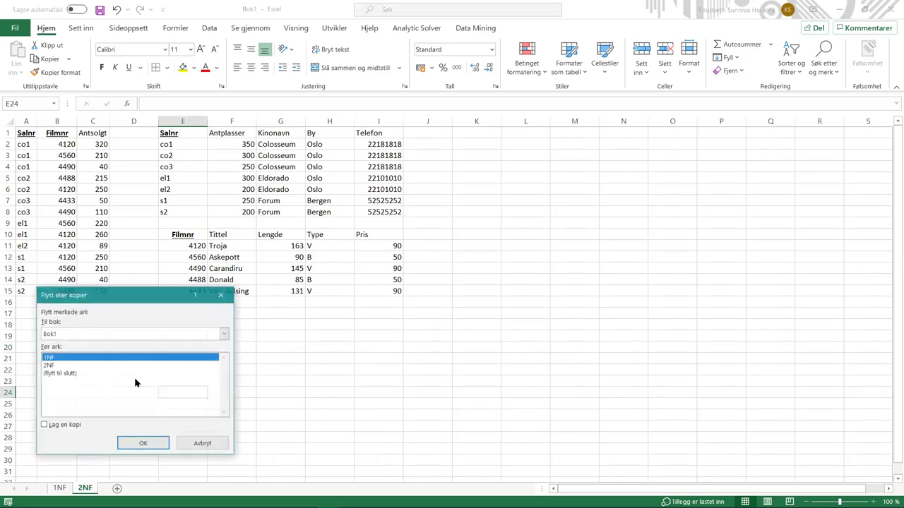
pyautogui.click(60, 373)
pyautogui.click(62, 427)
pyautogui.click(144, 444)
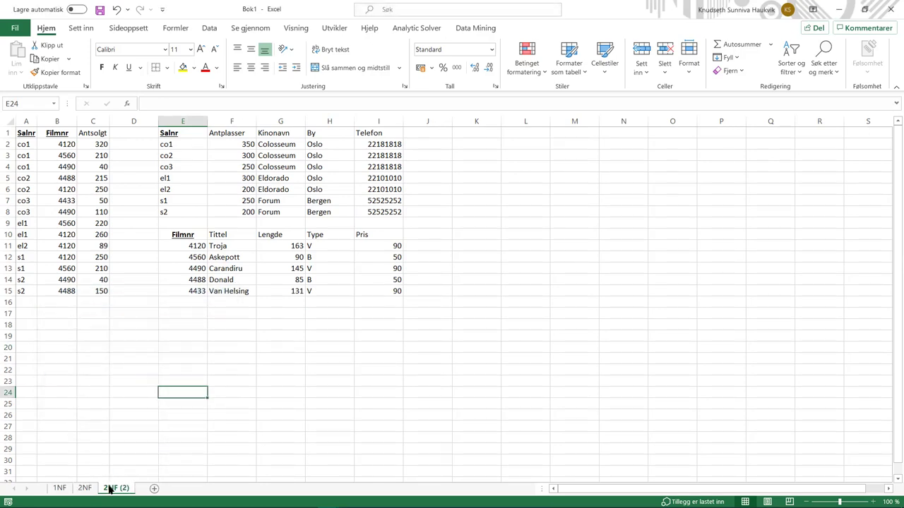
# Rename the copied sheet to 3NF
pyautogui.rightClick(110, 490)
pyautogui.click(142, 362)
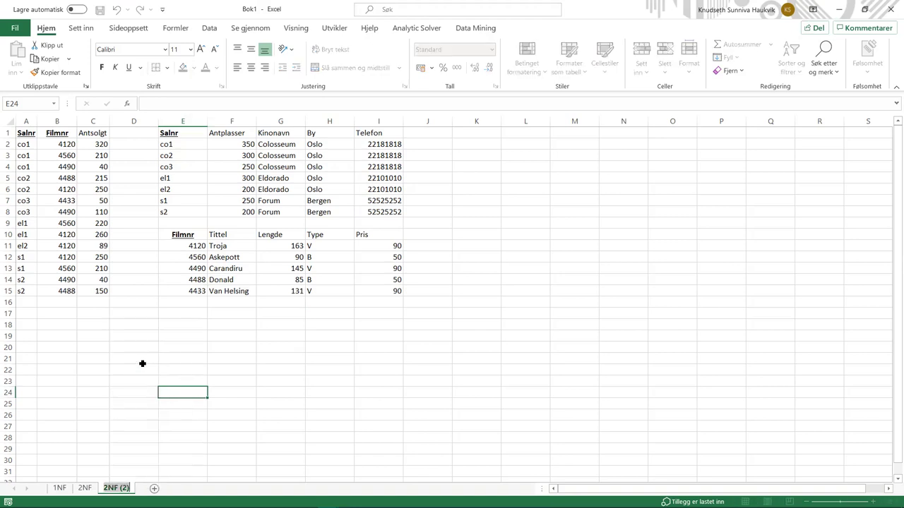
pyautogui.write('3NF')
pyautogui.click(332, 366)
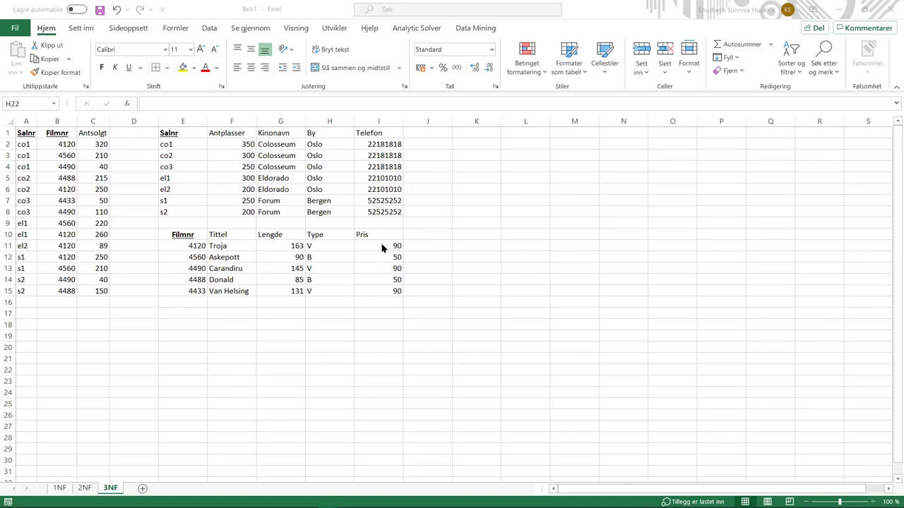
# Copy the film table's Type and Pris cells H10:I15 to E17, below the film table
pyautogui.moveTo(344, 235); pyautogui.dragTo(390, 293)
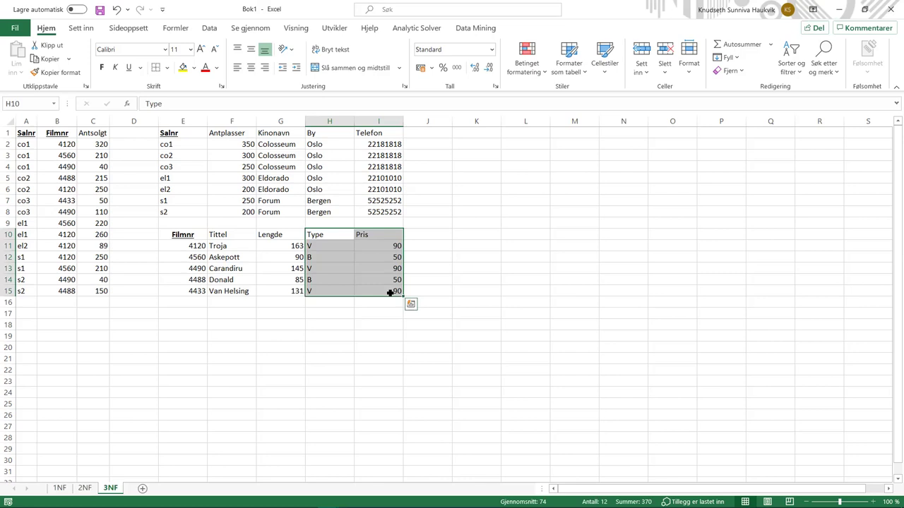
pyautogui.hotkey('ctrl', 'c')
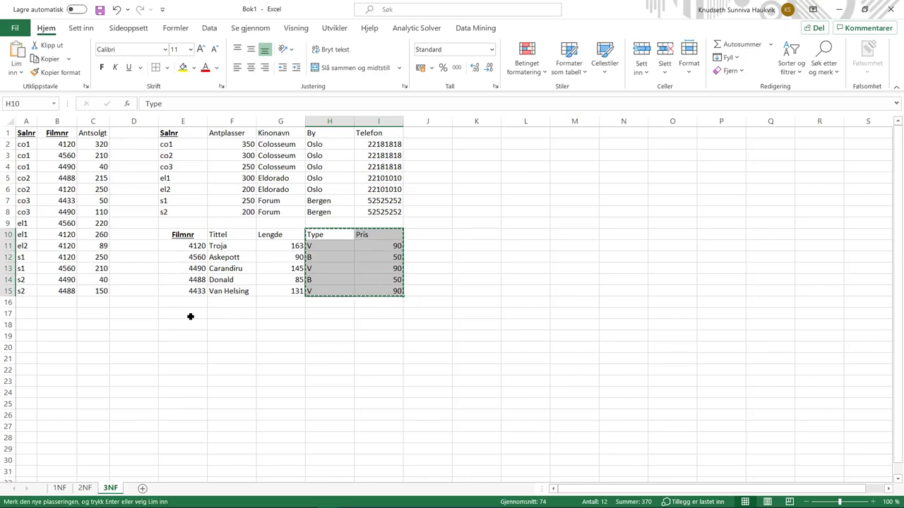
pyautogui.click(190, 315)
pyautogui.hotkey('ctrl', 'v')
# Delete the Pris cells I10:I15 from the film table
pyautogui.moveTo(381, 235); pyautogui.dragTo(391, 293)
pyautogui.click(385, 297)
pyautogui.rightClick(384, 268)
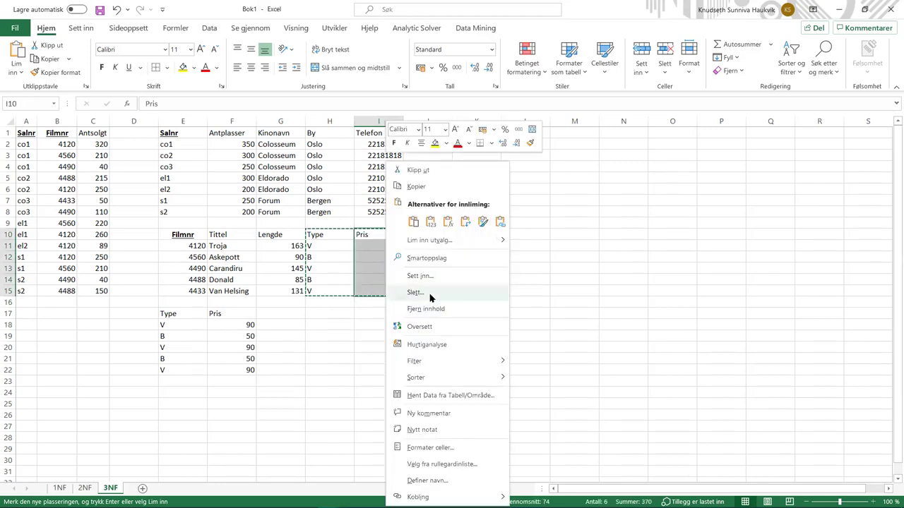
pyautogui.click(430, 295)
pyautogui.click(393, 328)
pyautogui.click(381, 334)
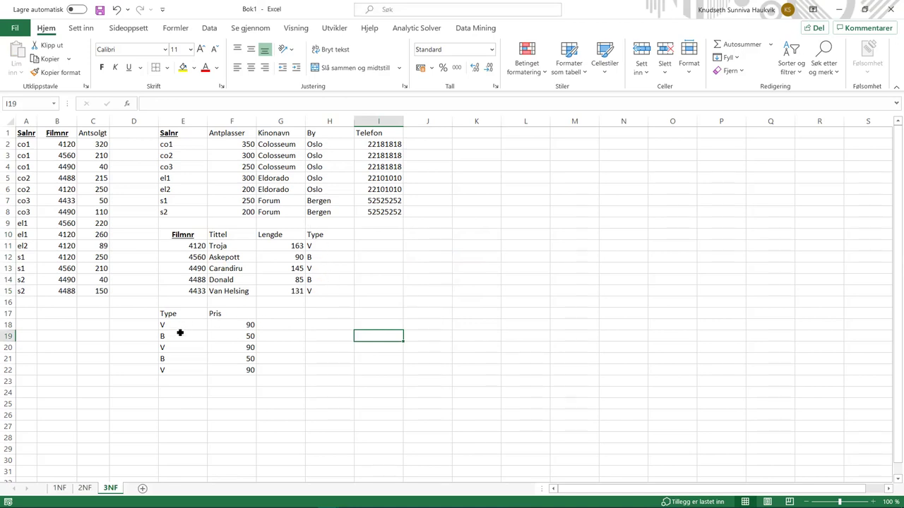
# Delete the duplicate type and price entries in E20:F22, keeping one row each for V and B
pyautogui.moveTo(169, 346); pyautogui.dragTo(260, 382)
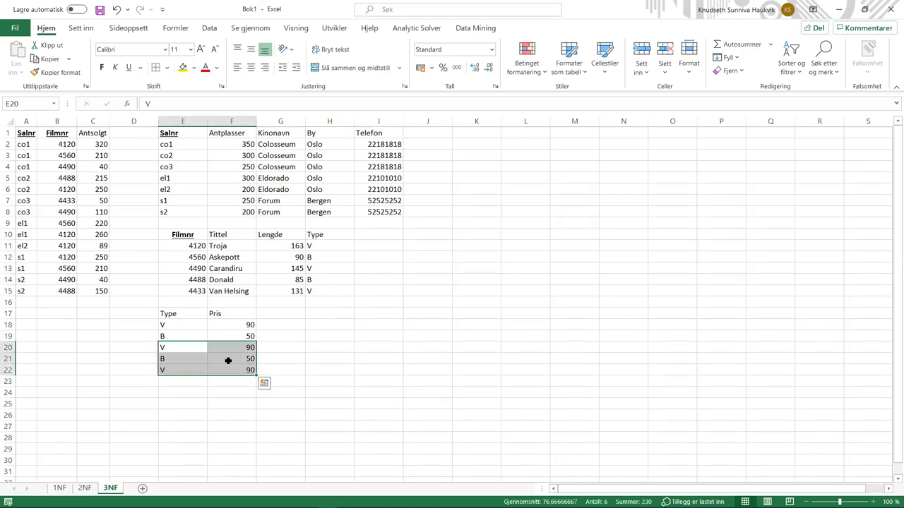
pyautogui.rightClick(260, 381)
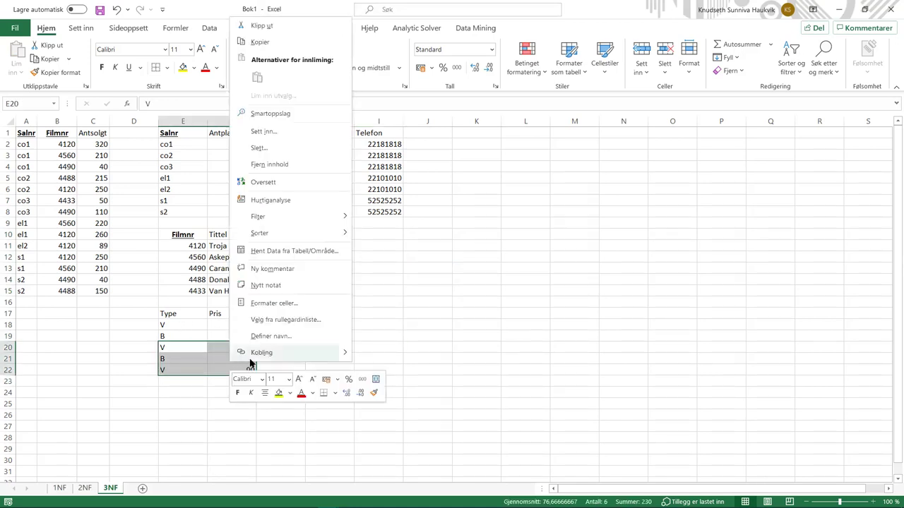
pyautogui.click(267, 147)
pyautogui.click(238, 180)
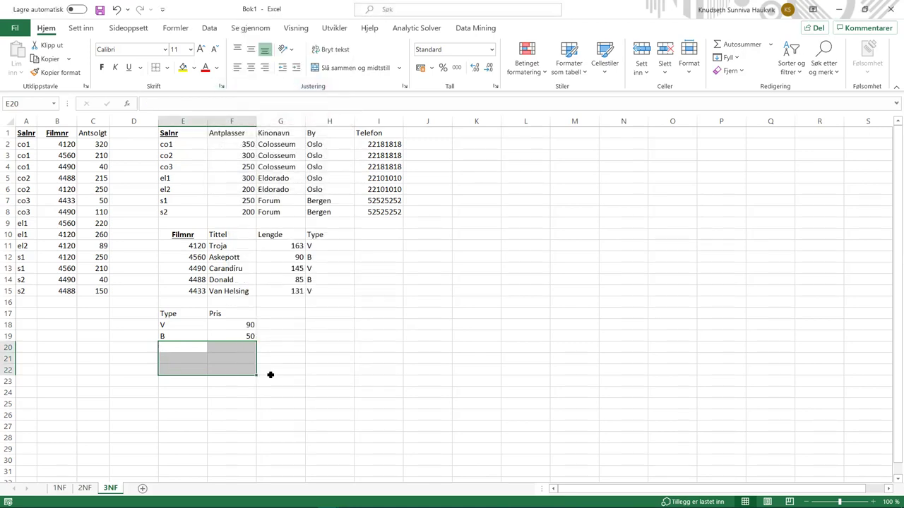
# Mark Type in E17 as the new table's primary key by making it bold and underlined
pyautogui.click(198, 314)
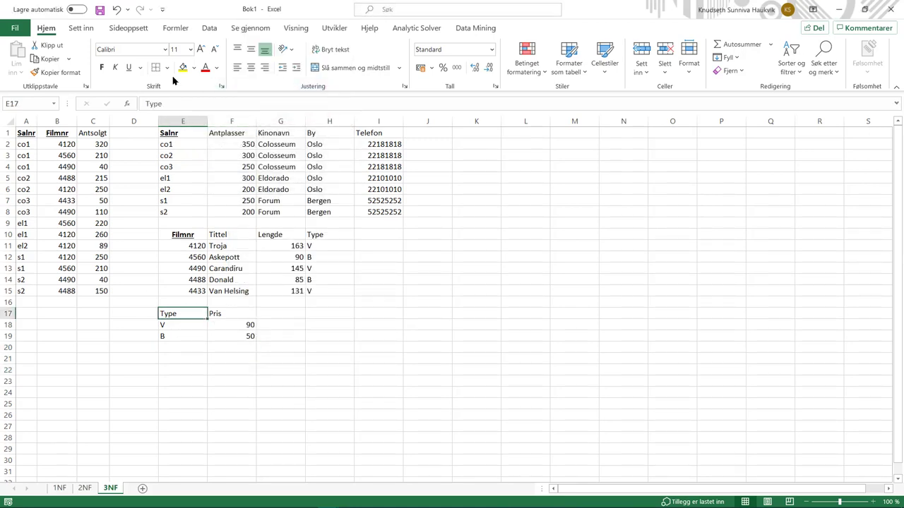
pyautogui.click(102, 68)
pyautogui.click(128, 68)
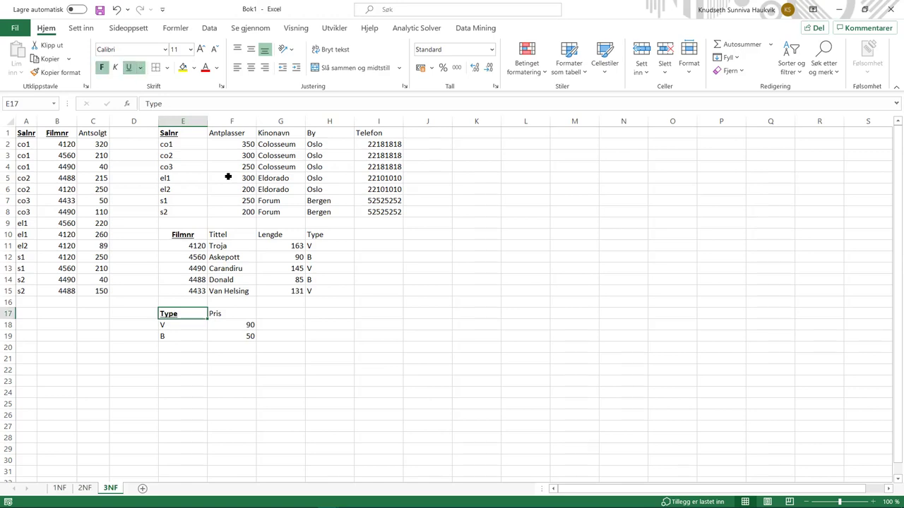
pyautogui.click(279, 292)
# Examine the type and price table and the hall table's Salnr, Antplasser, Kinonavn and By values for remaining dependencies
pyautogui.click(182, 338)
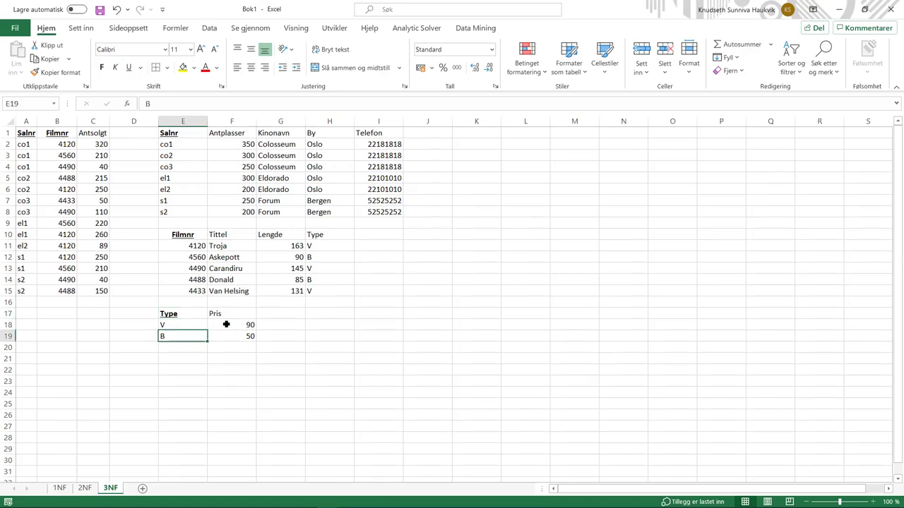
pyautogui.click(226, 323)
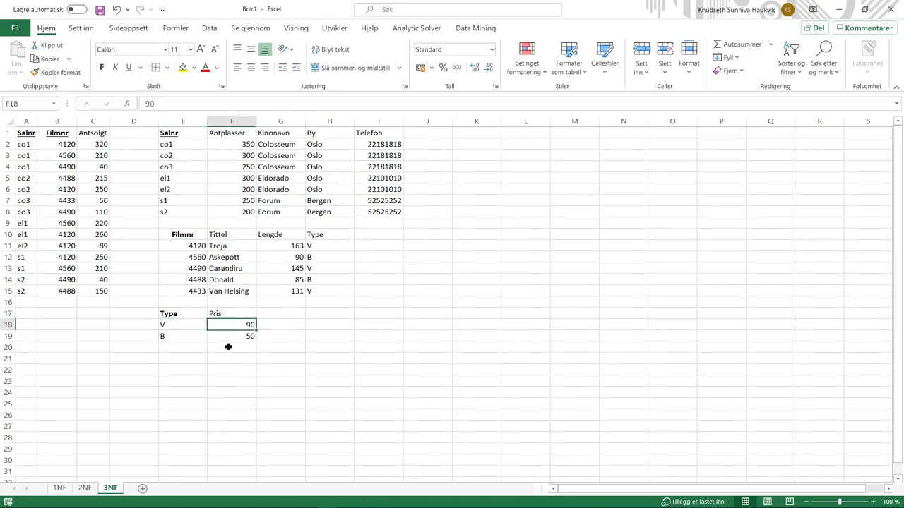
pyautogui.click(193, 144)
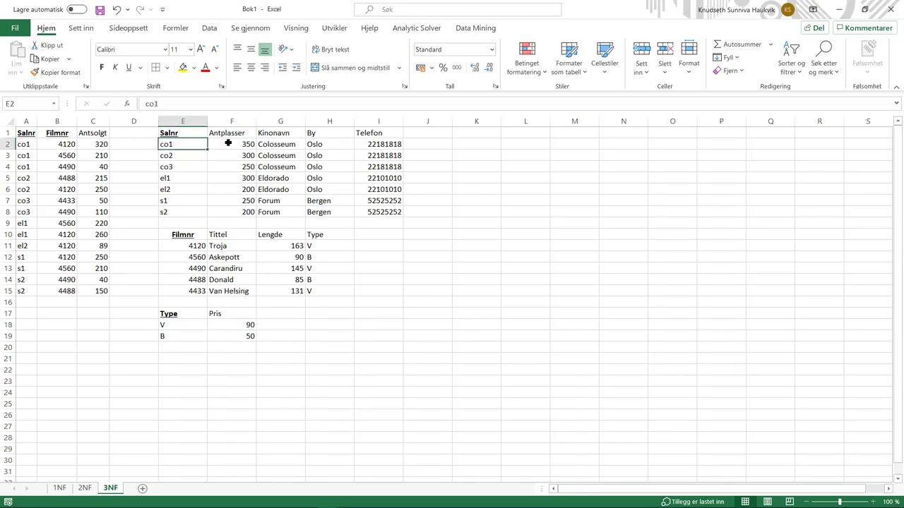
pyautogui.click(229, 146)
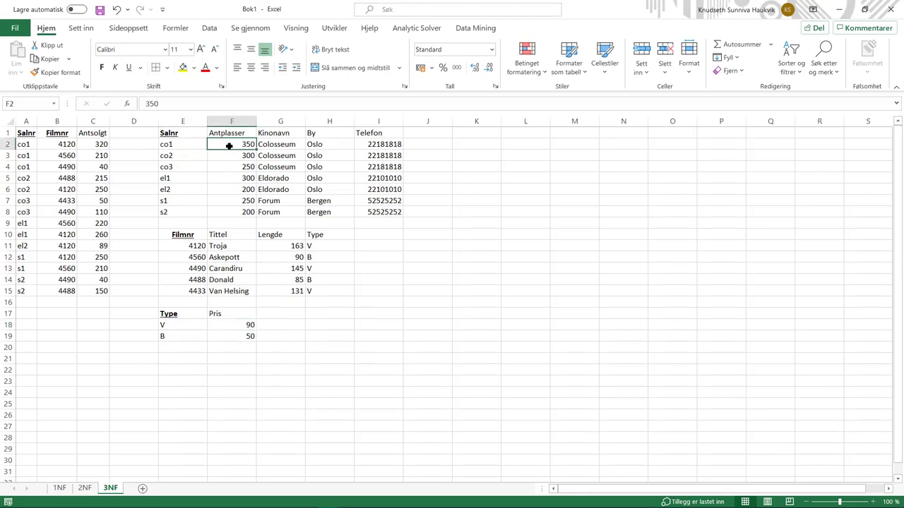
pyautogui.click(263, 144)
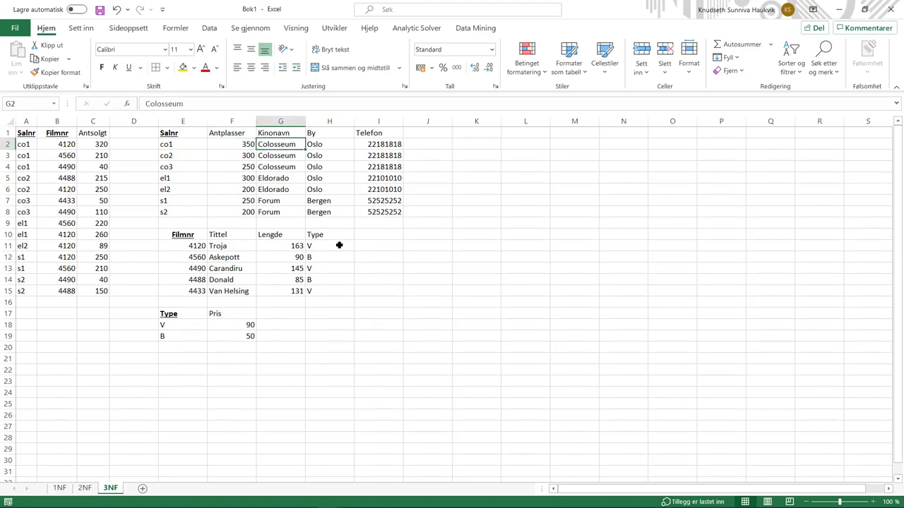
pyautogui.click(328, 145)
pyautogui.click(329, 167)
pyautogui.click(329, 178)
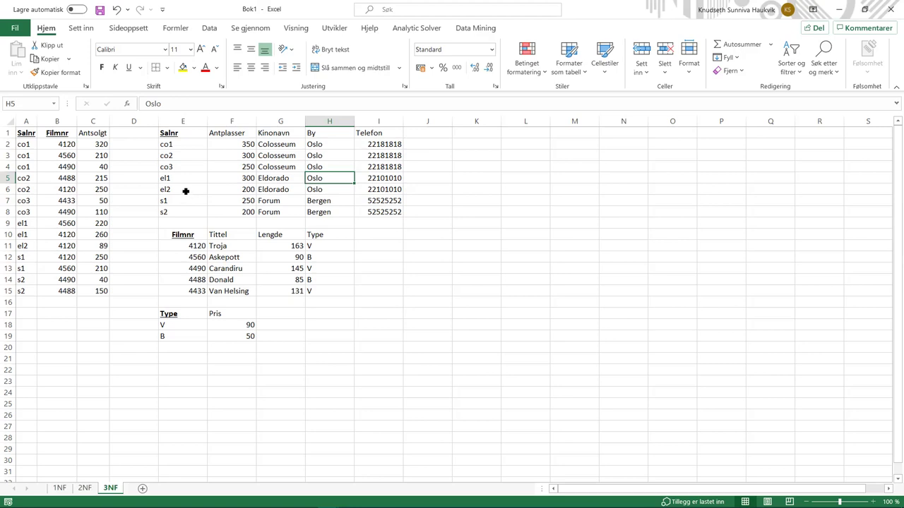
# Copy the Kinonavn, By and Telefon columns G1:I8 of the hall table to a new table starting at I10
pyautogui.click(312, 189)
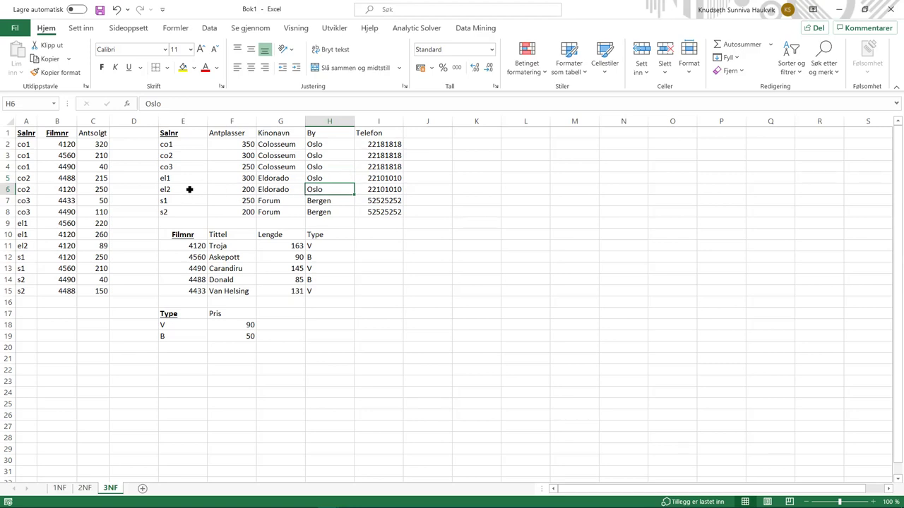
pyautogui.click(277, 143)
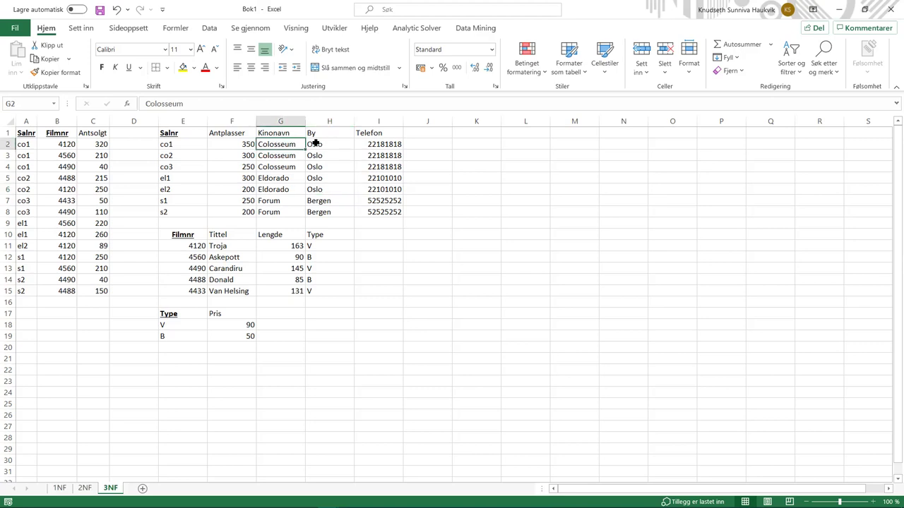
pyautogui.click(326, 187)
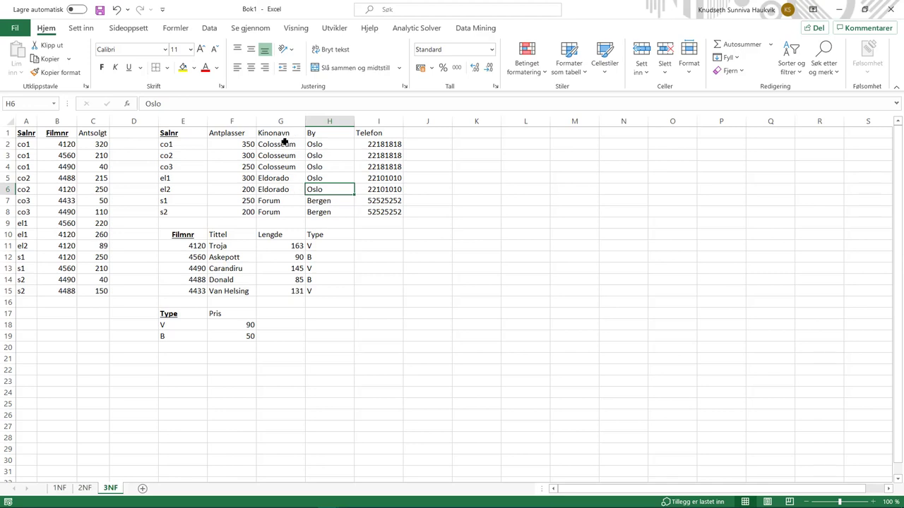
pyautogui.moveTo(280, 135); pyautogui.dragTo(377, 209)
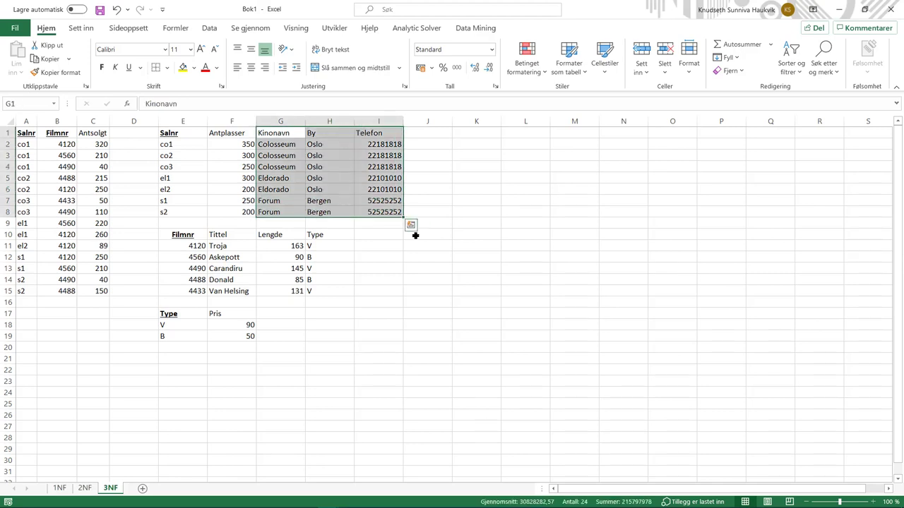
pyautogui.hotkey('ctrl', 'c')
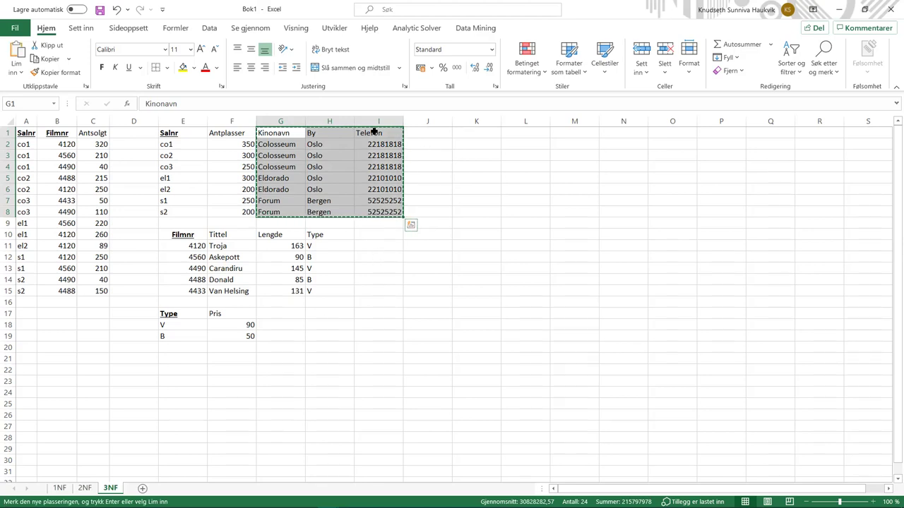
pyautogui.click(395, 236)
pyautogui.hotkey('ctrl', 'v')
pyautogui.click(421, 183)
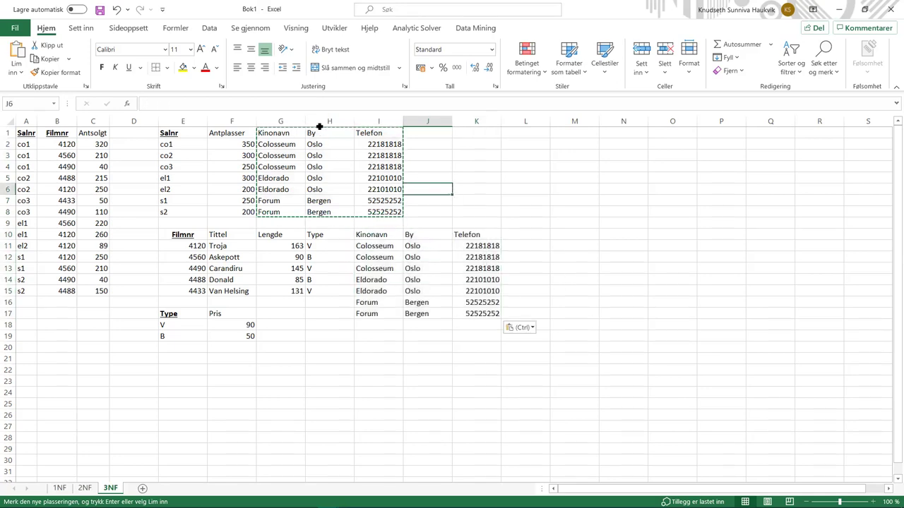
# Delete the By and Telefon cells H1:I8 from the hall table, shifting cells left
pyautogui.click(324, 131)
pyautogui.moveTo(324, 131); pyautogui.dragTo(374, 212)
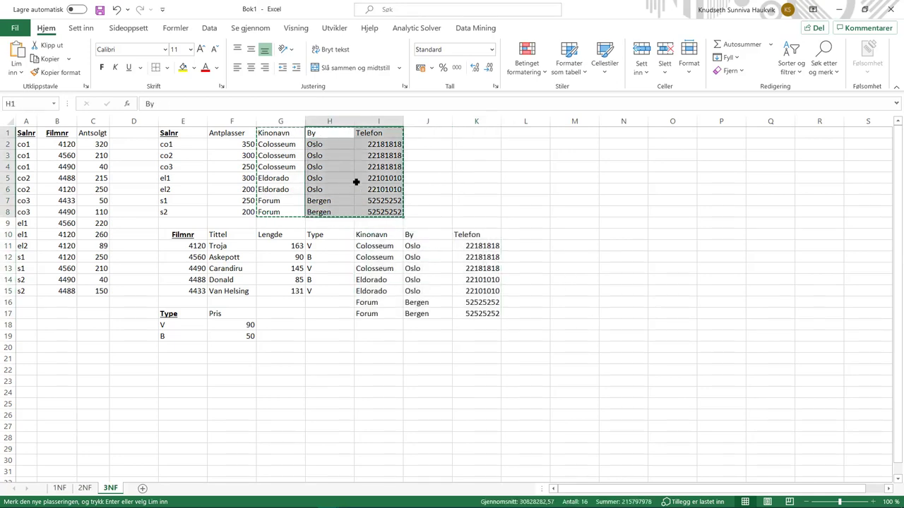
pyautogui.rightClick(356, 182)
pyautogui.click(390, 292)
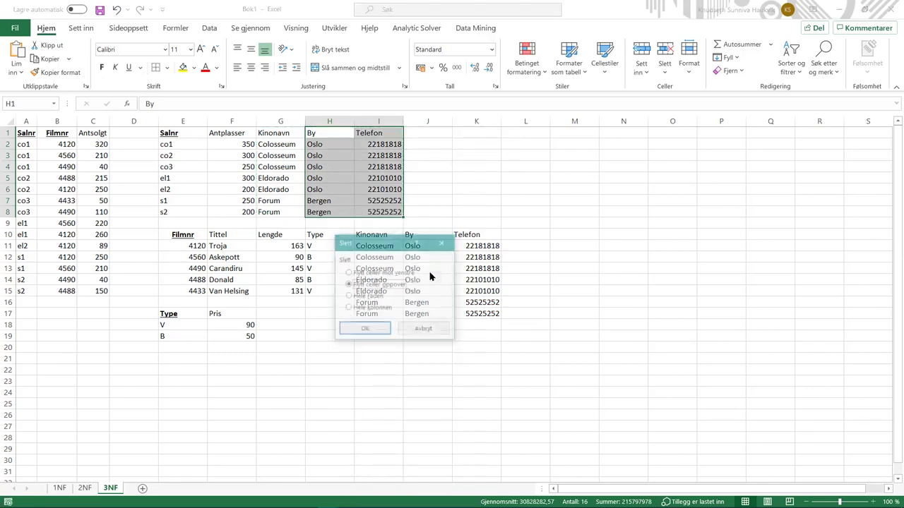
pyautogui.click(370, 273)
pyautogui.click(364, 330)
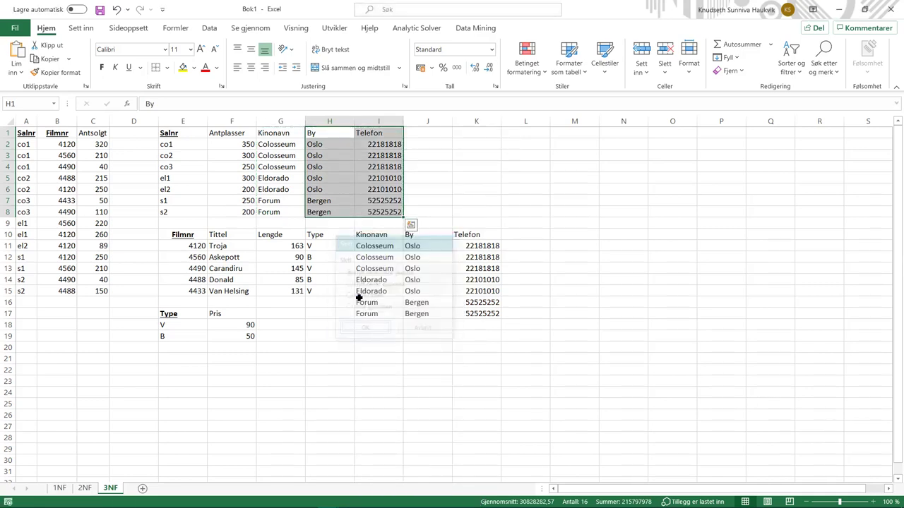
pyautogui.click(435, 170)
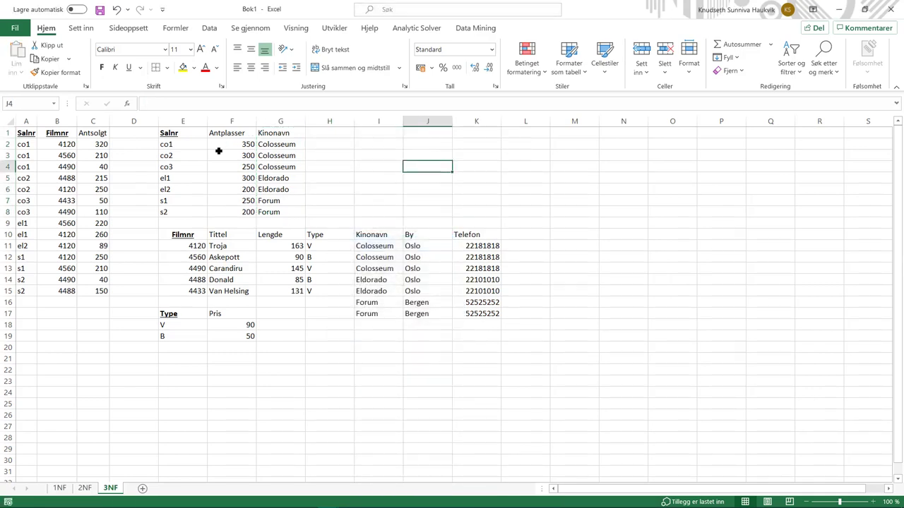
# Mark Kinonavn in I10 as the cinema table's primary key by making it bold and underlined
pyautogui.click(371, 237)
pyautogui.click(101, 67)
pyautogui.click(128, 67)
pyautogui.click(425, 335)
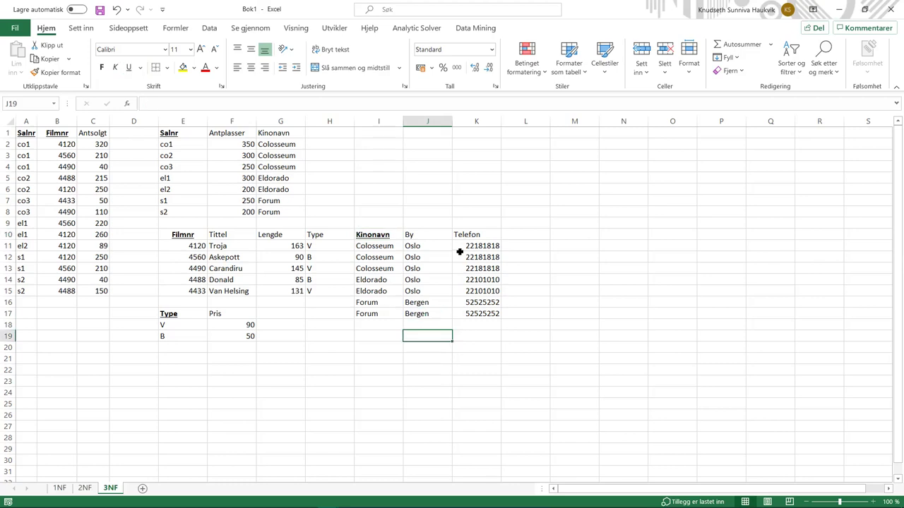
# Delete the duplicate Colosseum rows in I12:K13 of the cinema table, shifting cells up
pyautogui.click(373, 246)
pyautogui.click(425, 245)
pyautogui.click(466, 245)
pyautogui.moveTo(387, 257); pyautogui.dragTo(479, 265)
pyautogui.rightClick(478, 255)
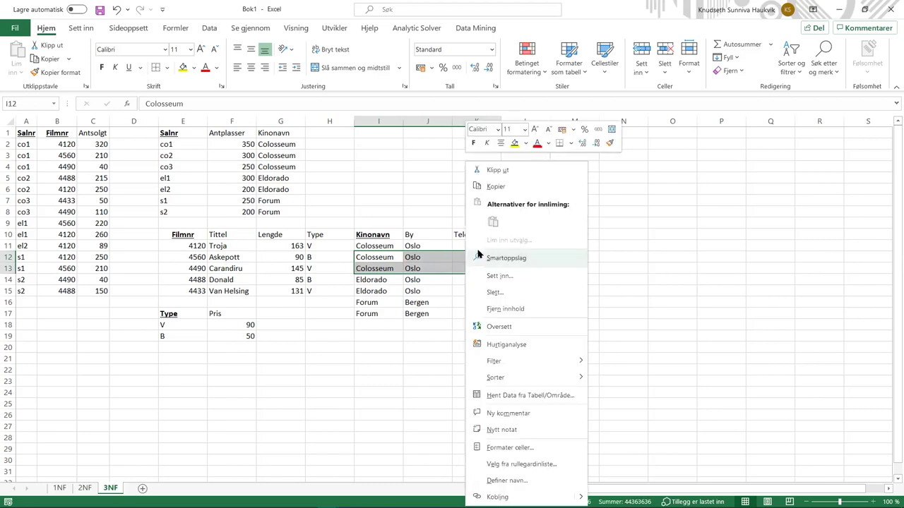
pyautogui.click(493, 291)
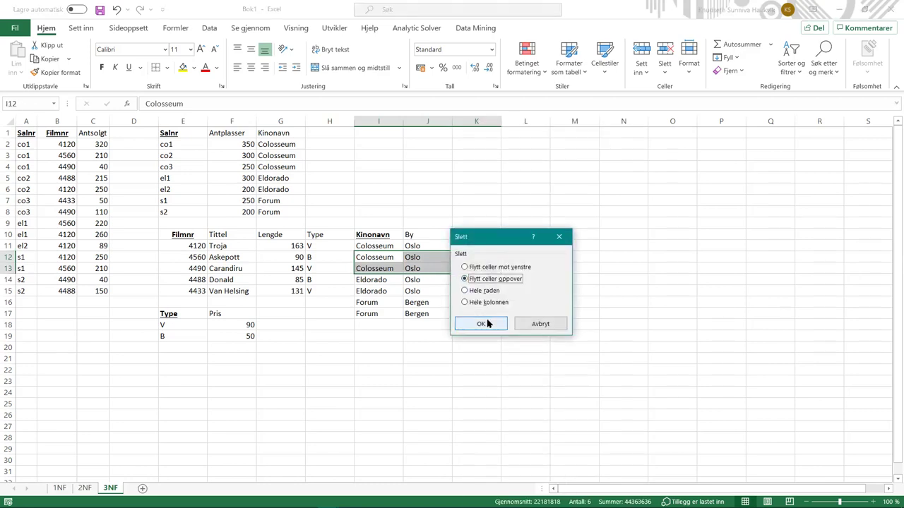
pyautogui.click(482, 324)
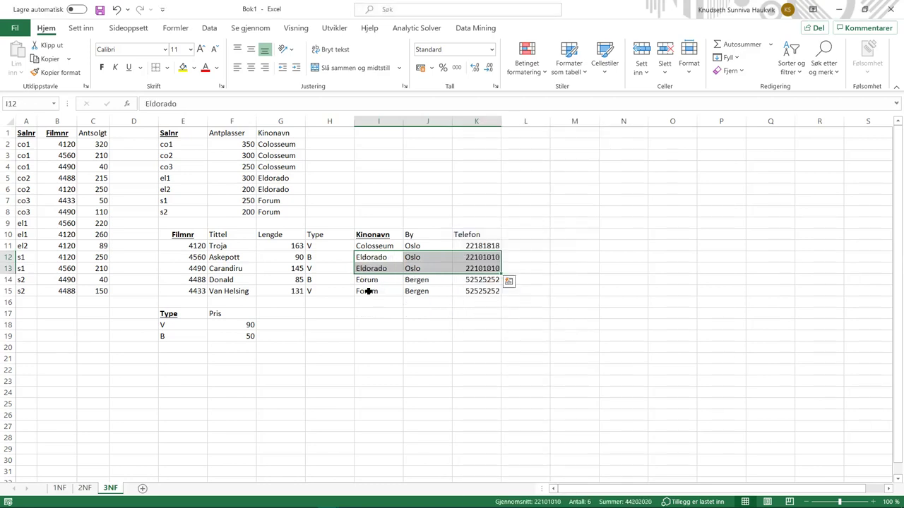
pyautogui.click(429, 330)
# Delete the duplicate Eldorado and Forum rows in I13:K14, shifting cells up to keep one row per cinema
pyautogui.moveTo(373, 269); pyautogui.dragTo(468, 278)
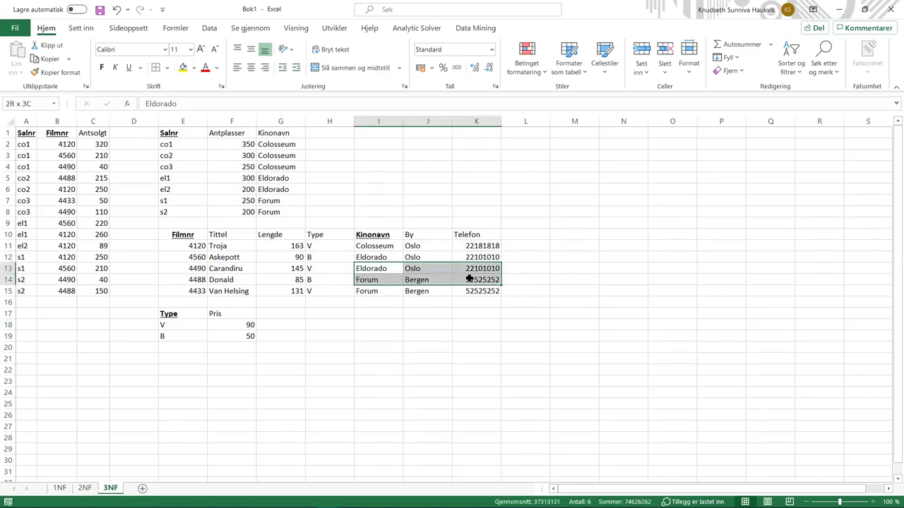
pyautogui.rightClick(468, 278)
pyautogui.click(498, 293)
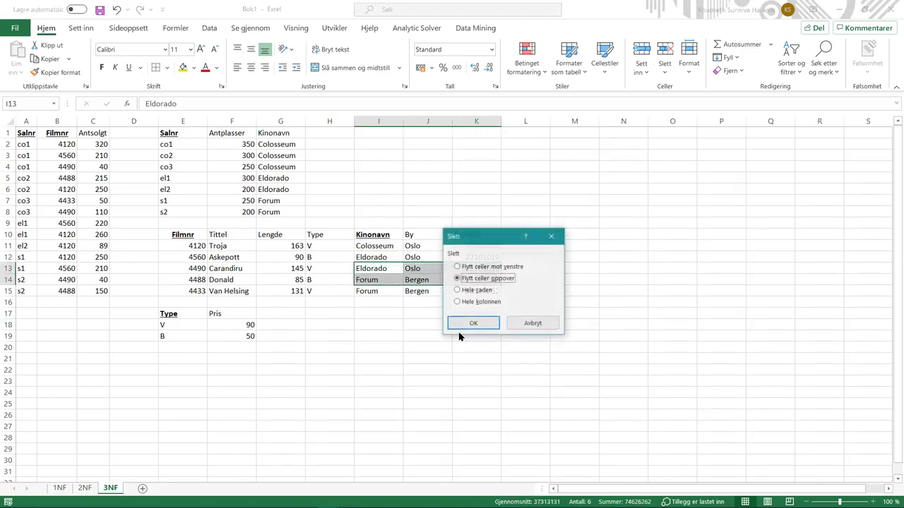
pyautogui.click(476, 323)
pyautogui.click(398, 362)
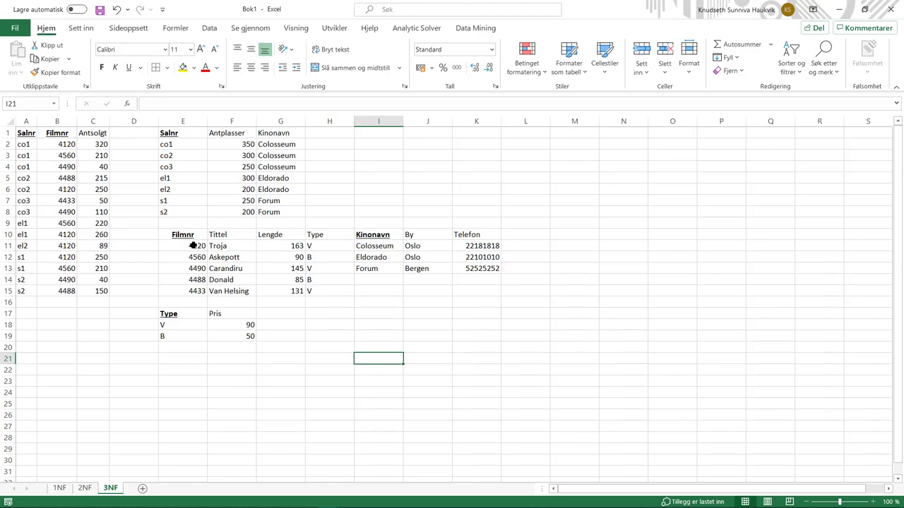
# Examine the cinema table's Kinonavn, By and Telefon values for any remaining transitive dependency
pyautogui.click(432, 282)
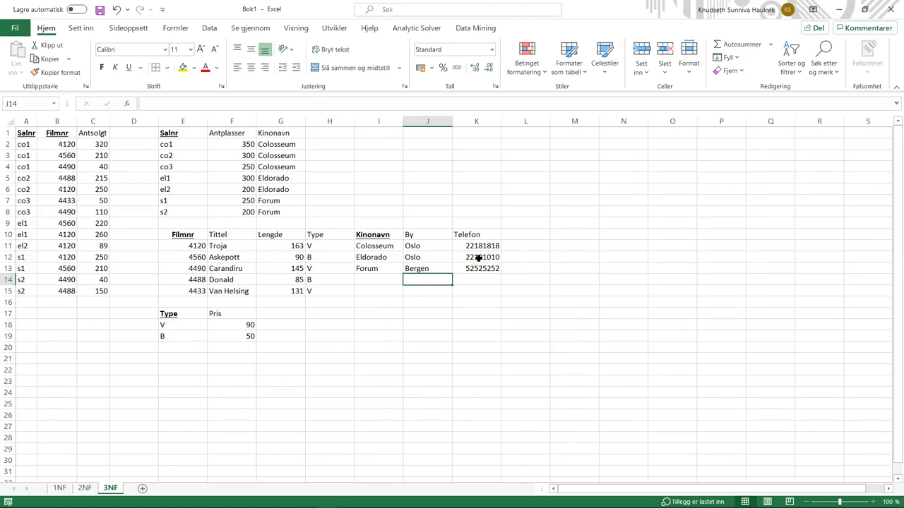
pyautogui.click(475, 258)
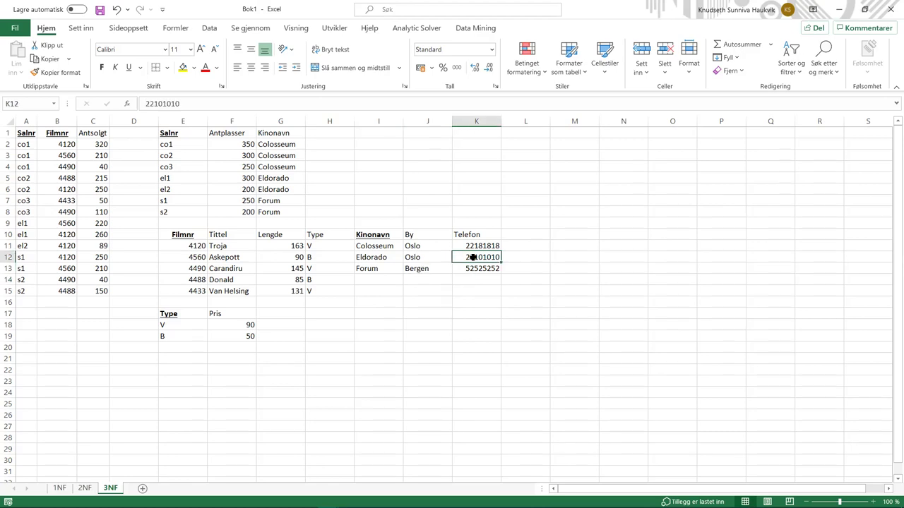
pyautogui.click(436, 257)
pyautogui.click(392, 259)
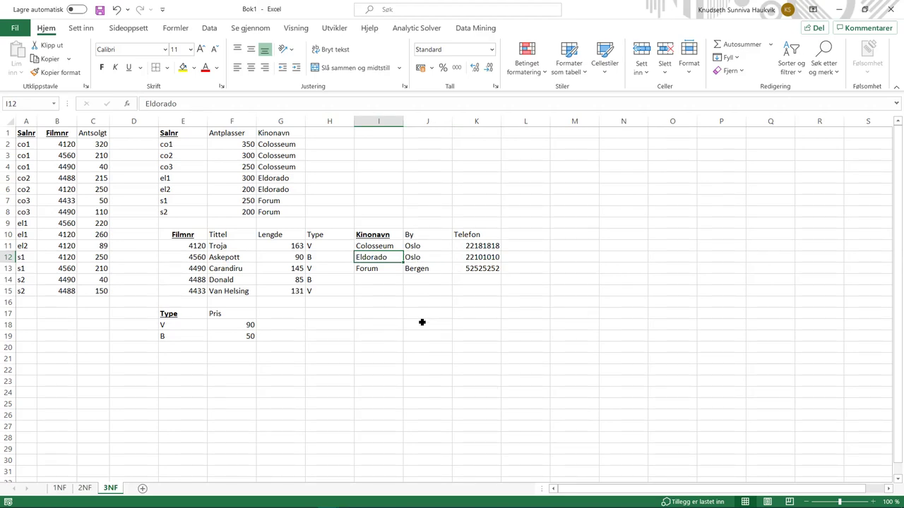
pyautogui.click(466, 245)
pyautogui.click(469, 256)
pyautogui.click(469, 246)
pyautogui.click(454, 315)
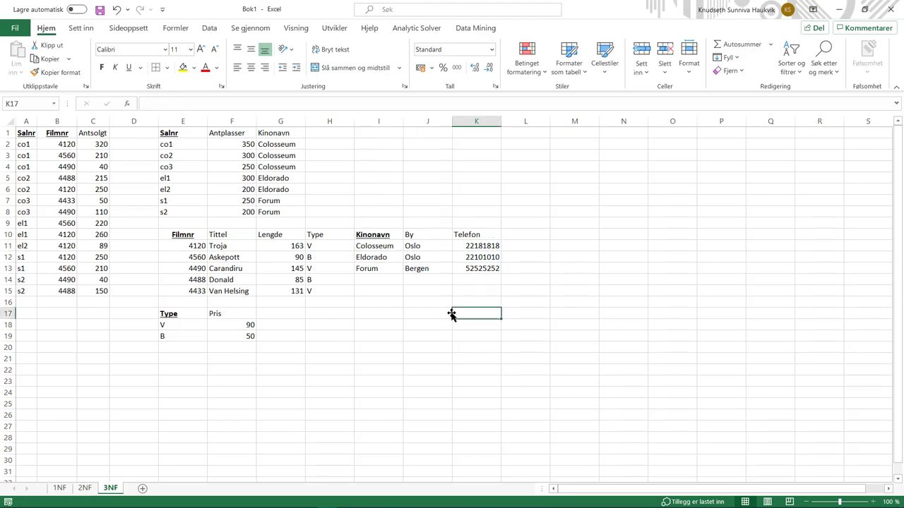
pyautogui.click(387, 221)
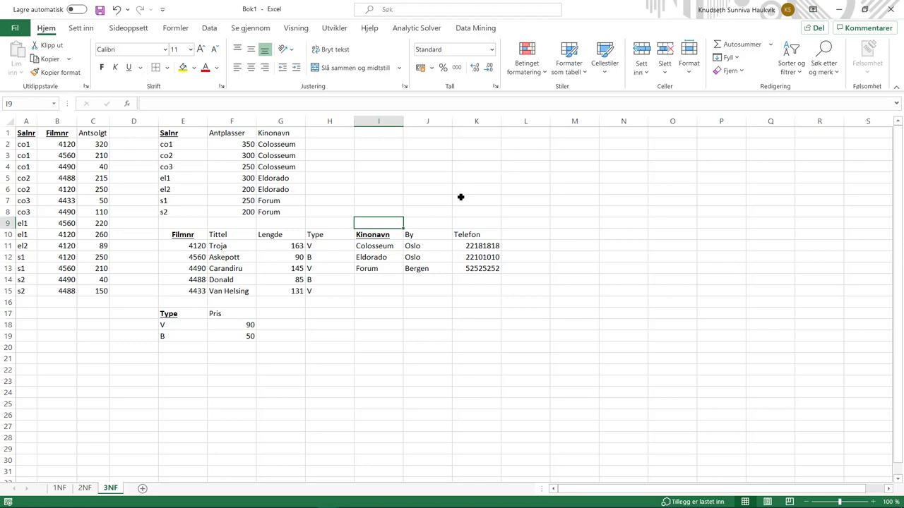
# Insert an empty row above the header row on the 3NF sheet and on the 1NF sheet
pyautogui.rightClick(12, 132)
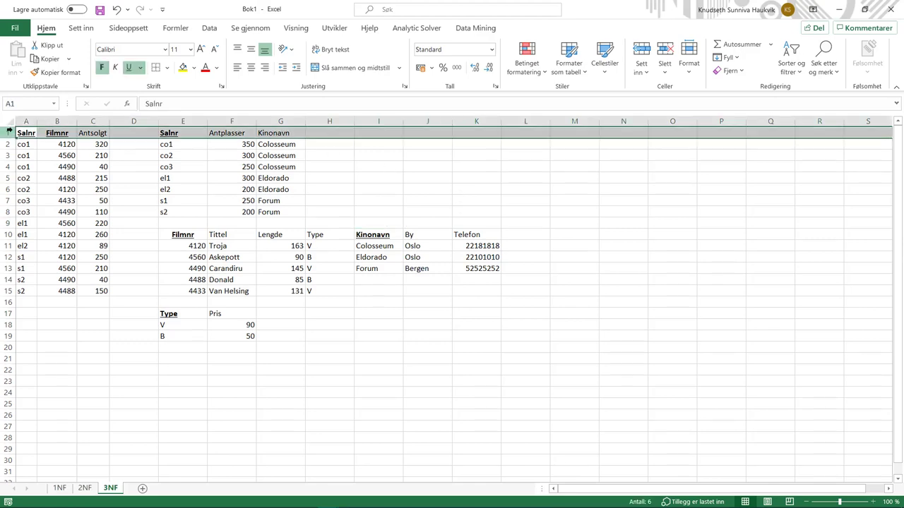
pyautogui.click(44, 227)
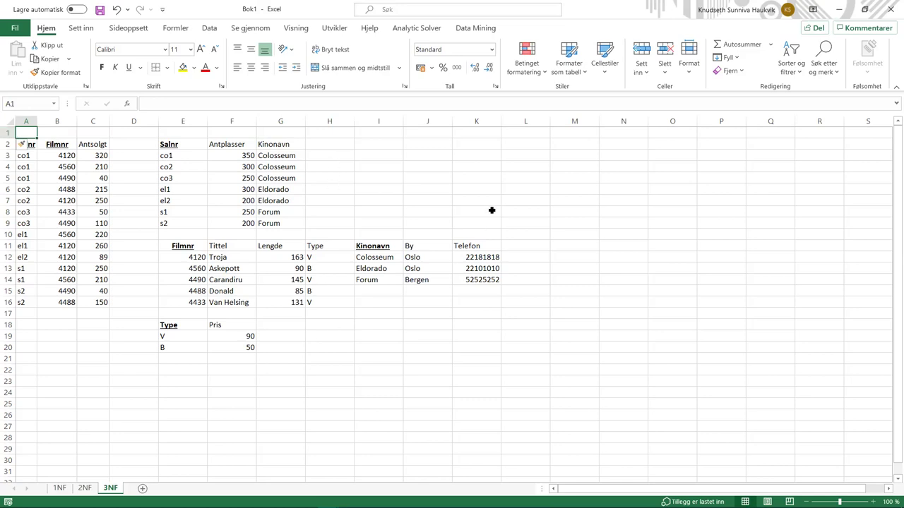
pyautogui.click(59, 488)
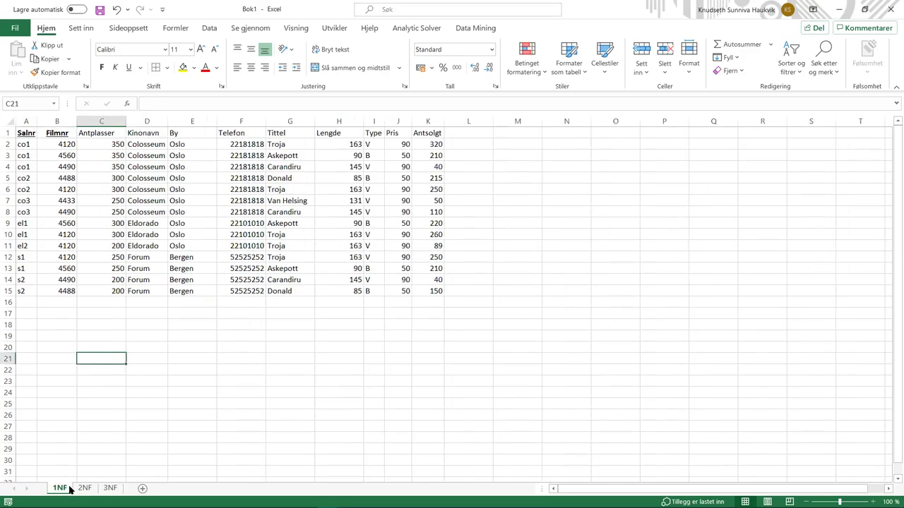
pyautogui.rightClick(9, 131)
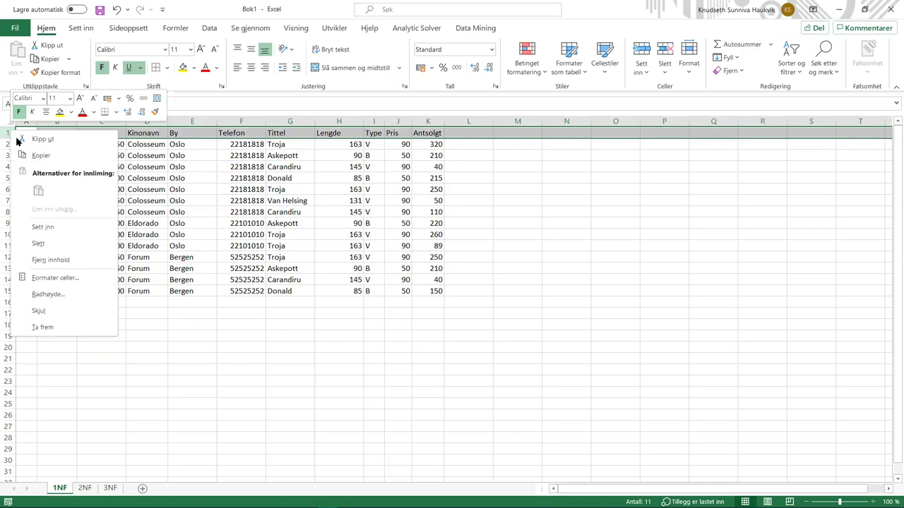
pyautogui.click(42, 227)
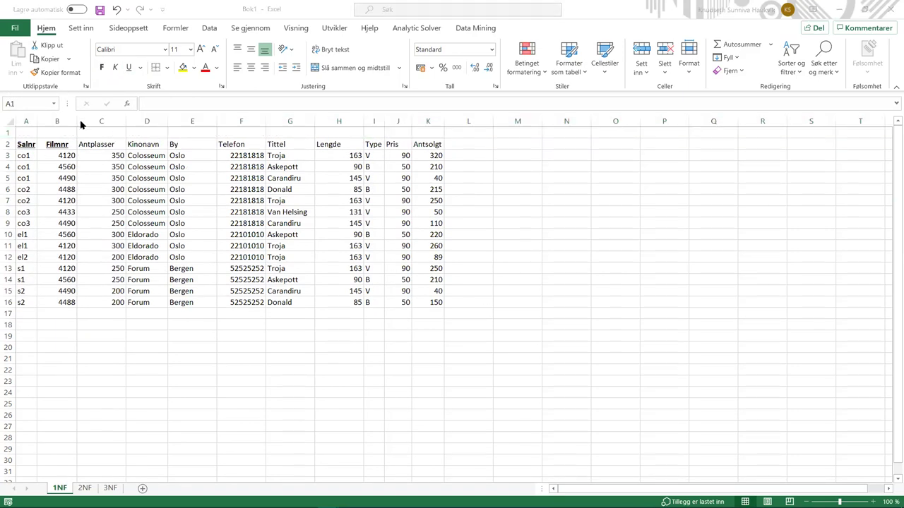
# Merge and center A1:B1 on the 1NF sheet and enter the table name tblSalFilm
pyautogui.moveTo(54, 132); pyautogui.dragTo(29, 131)
pyautogui.click(351, 67)
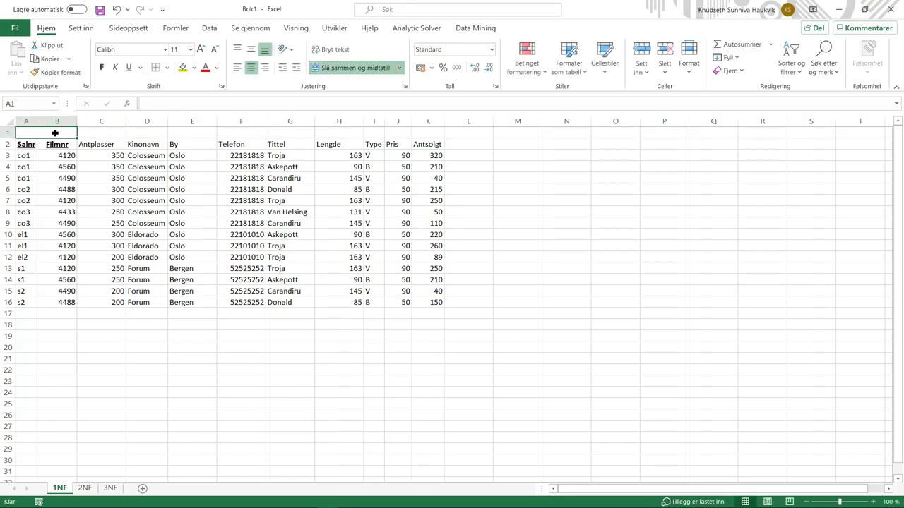
pyautogui.write('tblSalFilm')
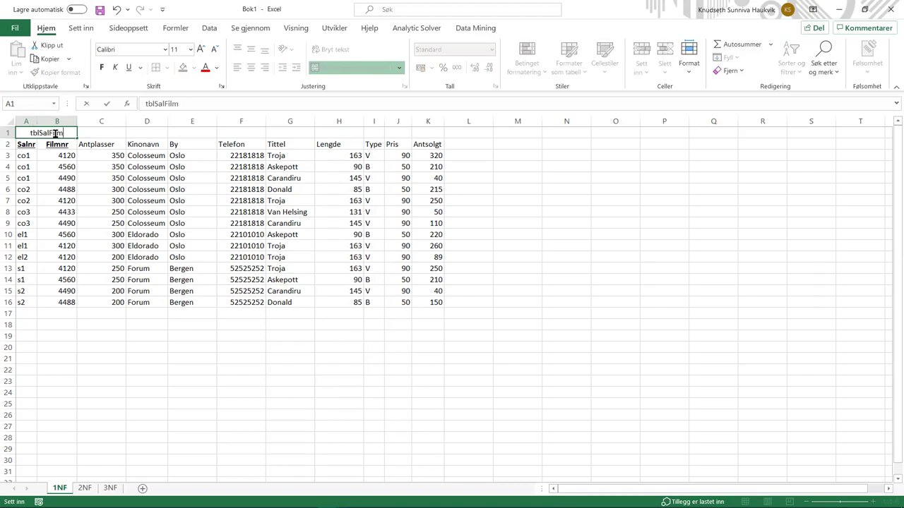
pyautogui.click(163, 325)
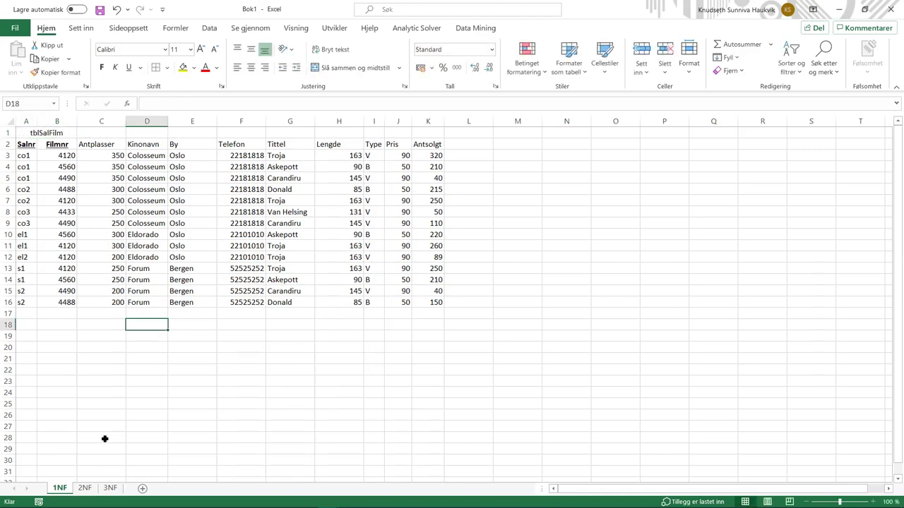
# Insert an empty row above the header row on the 2NF sheet
pyautogui.click(85, 487)
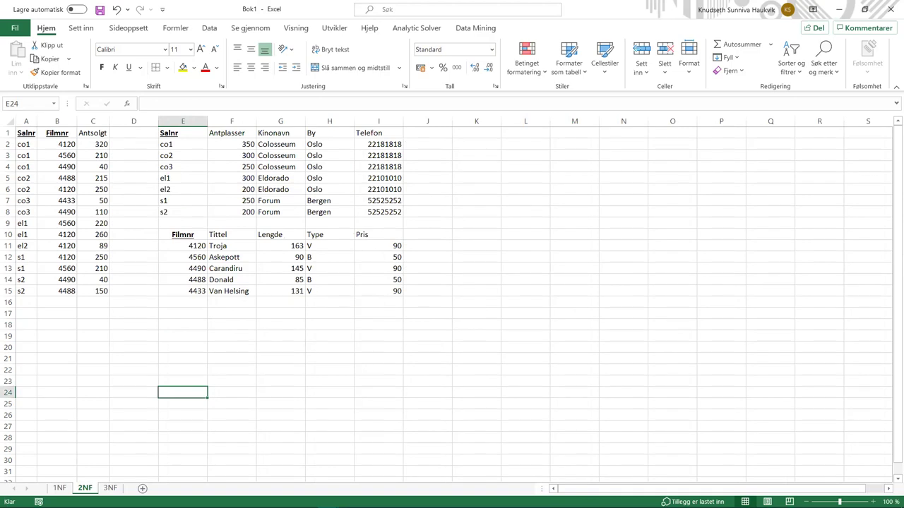
pyautogui.hotkey('alt', 'Tab')
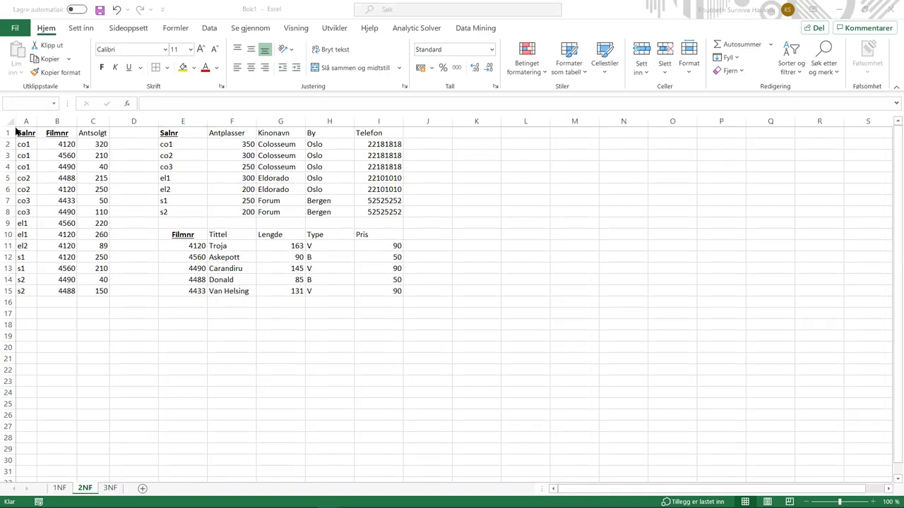
pyautogui.hotkey('alt', 'Tab')
pyautogui.click(8, 133)
pyautogui.rightClick(10, 133)
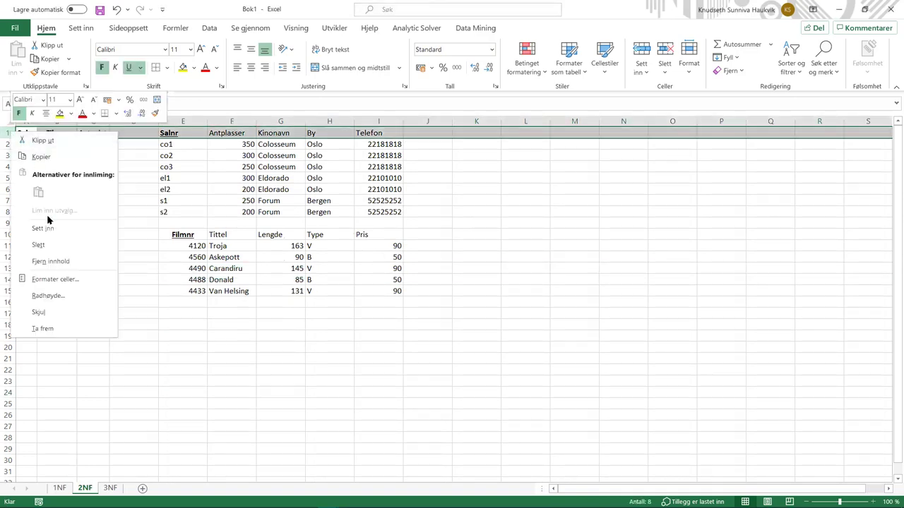
pyautogui.click(43, 229)
# Merge and center A1:B1 on the 2NF sheet and enter tblSalFilm as the first table's name
pyautogui.click(44, 133)
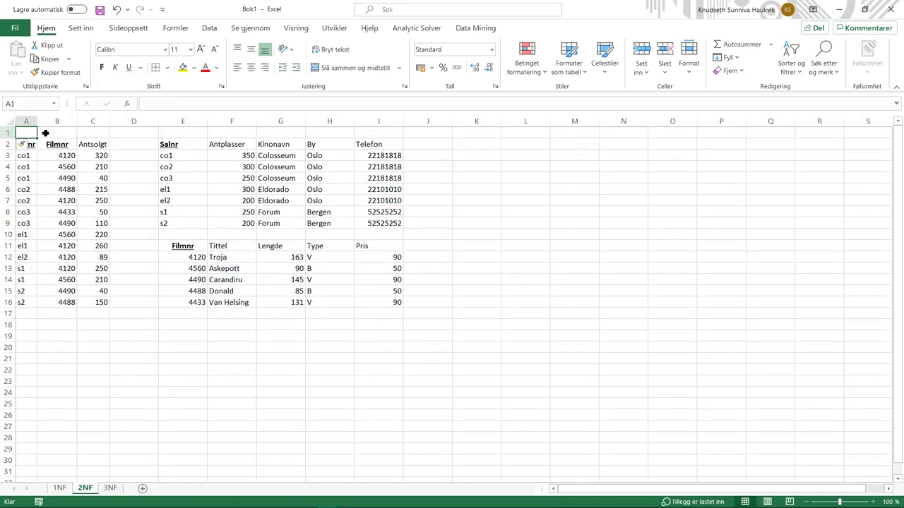
pyautogui.click(353, 67)
pyautogui.click(57, 344)
pyautogui.click(45, 132)
pyautogui.write('tblSalFilm')
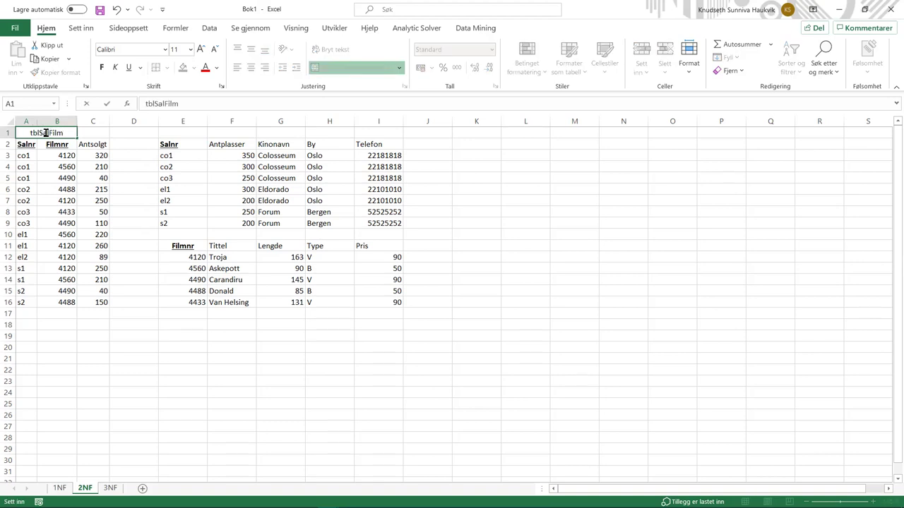
# Enter tblSal in E1 on the 2NF sheet as the name of the hall table
pyautogui.click(197, 130)
pyautogui.write('tblSal')
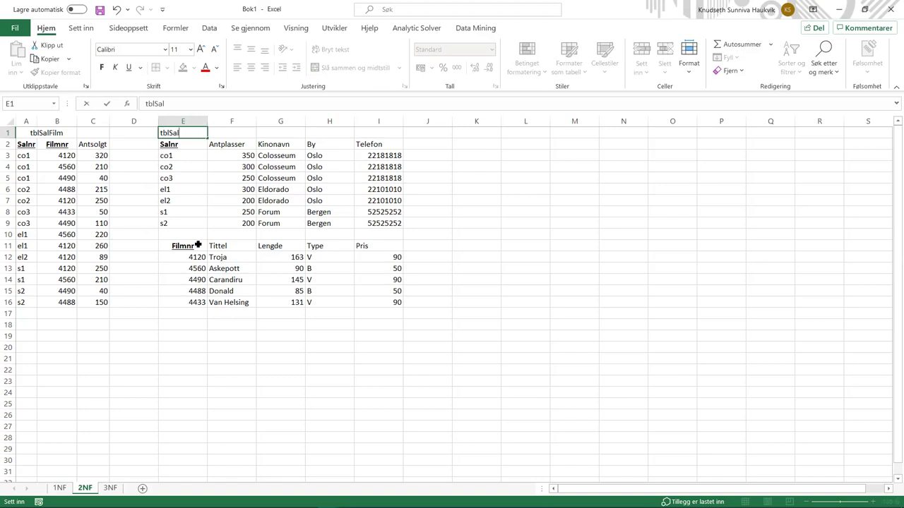
pyautogui.click(181, 237)
# Move the film table on the 2NF sheet down one row to start at E12 and enter its name tblFilm in E11
pyautogui.moveTo(184, 247); pyautogui.dragTo(372, 302)
pyautogui.hotkey('ctrl', 'x')
pyautogui.click(188, 257)
pyautogui.hotkey('ctrl', 'v')
pyautogui.click(188, 246)
pyautogui.write('tblFilm')
pyautogui.click(247, 357)
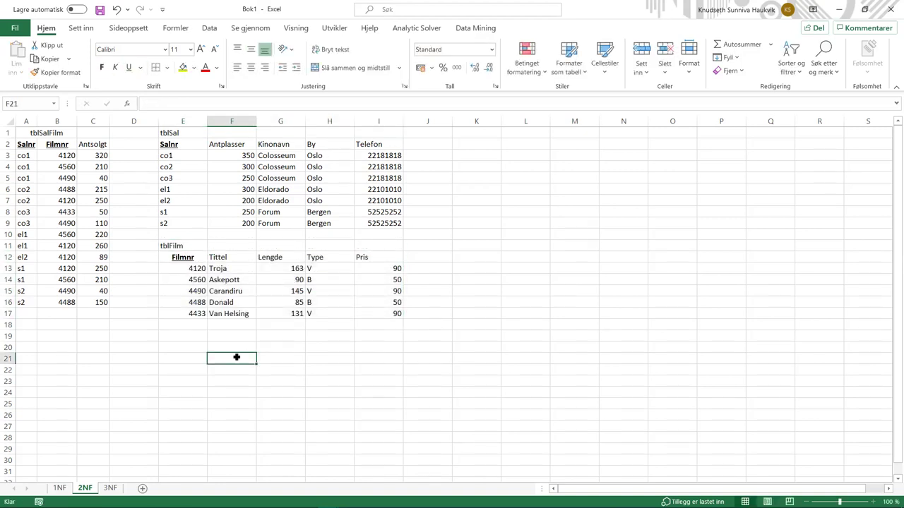
# Merge and center A1:B1 on the 3NF sheet and enter the table name tblSalFilm
pyautogui.click(111, 488)
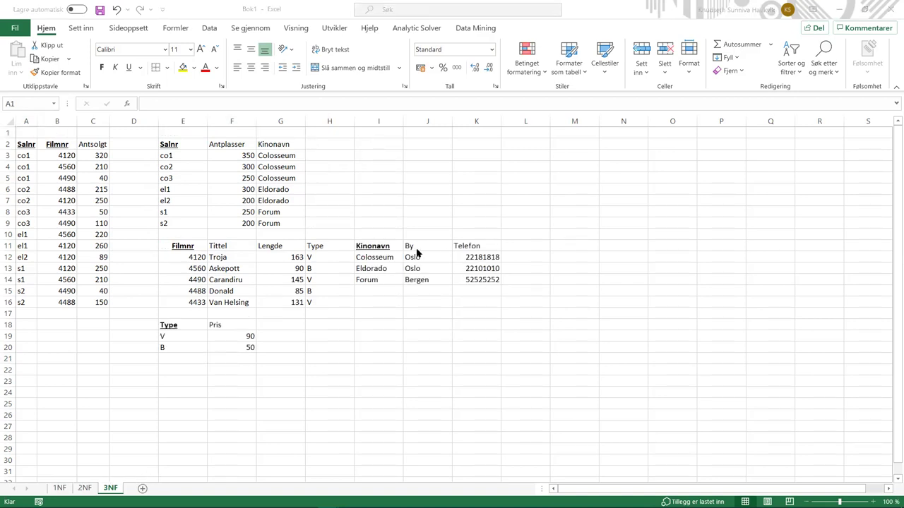
pyautogui.moveTo(33, 133); pyautogui.dragTo(56, 129)
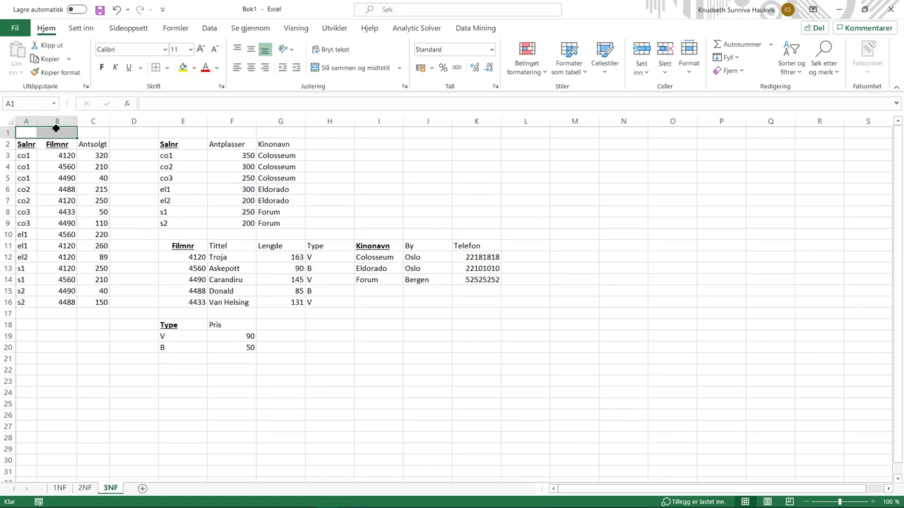
pyautogui.click(318, 68)
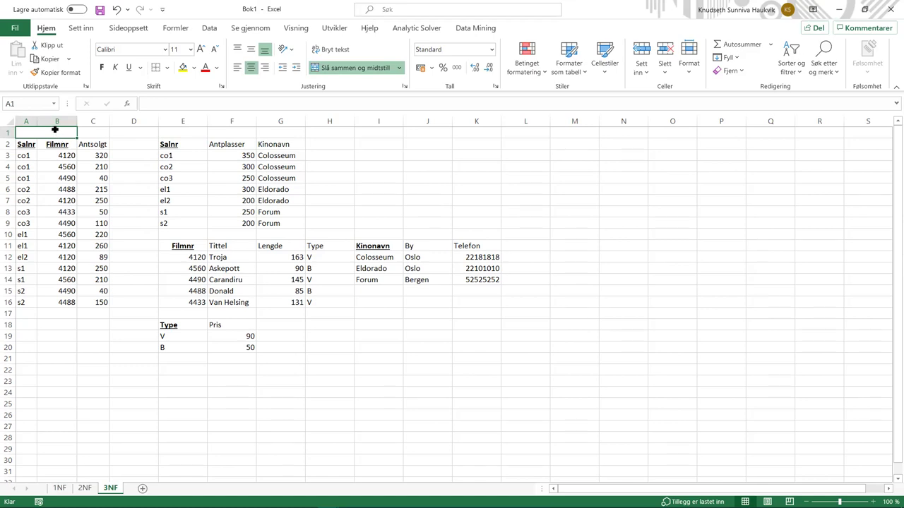
pyautogui.write('tblSal')
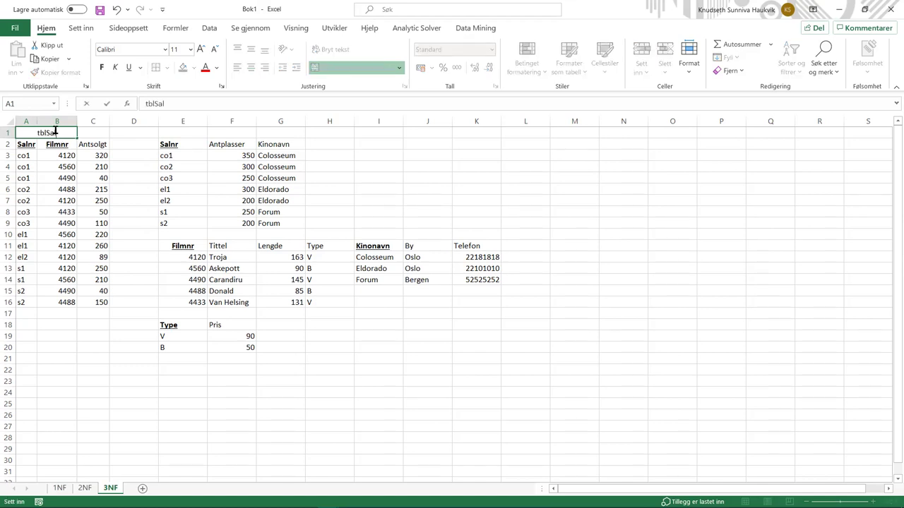
pyautogui.write('Film')
# Enter tblSal in E1 on the 3NF sheet as the name of the hall table
pyautogui.click(187, 133)
pyautogui.write('tblSal')
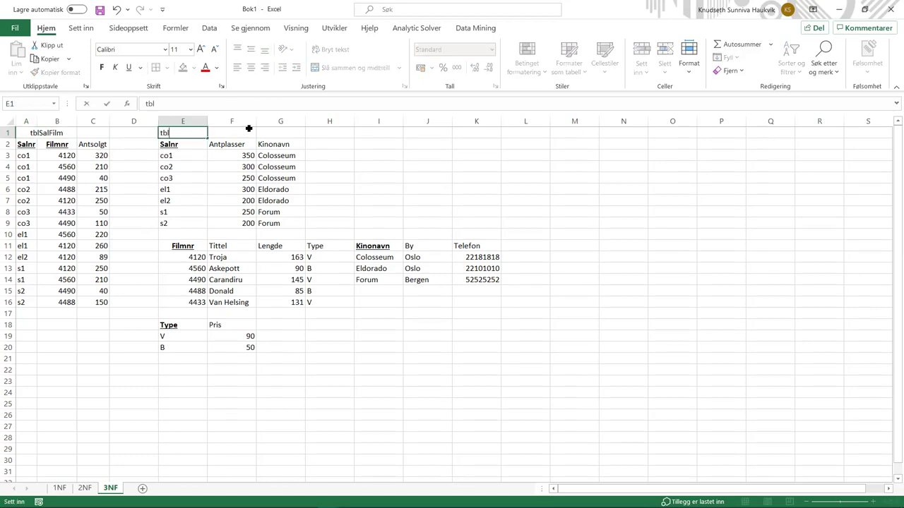
pyautogui.click(195, 234)
# Move the block E11:K20 on the 3NF sheet down one row and enter tblFilm in E11 above the film table
pyautogui.moveTo(182, 245); pyautogui.dragTo(455, 345)
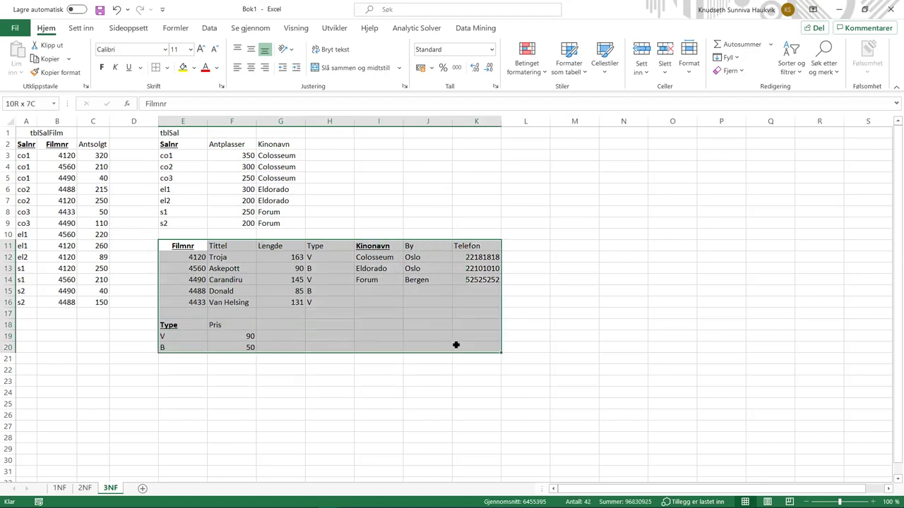
pyautogui.moveTo(185, 241); pyautogui.dragTo(186, 253)
pyautogui.click(183, 245)
pyautogui.write('tblFilm')
# Move the cinema table one column over to start at J12 and enter its name tblKino in J11
pyautogui.moveTo(376, 258); pyautogui.dragTo(460, 284)
pyautogui.moveTo(424, 262); pyautogui.dragTo(414, 259)
pyautogui.click(424, 245)
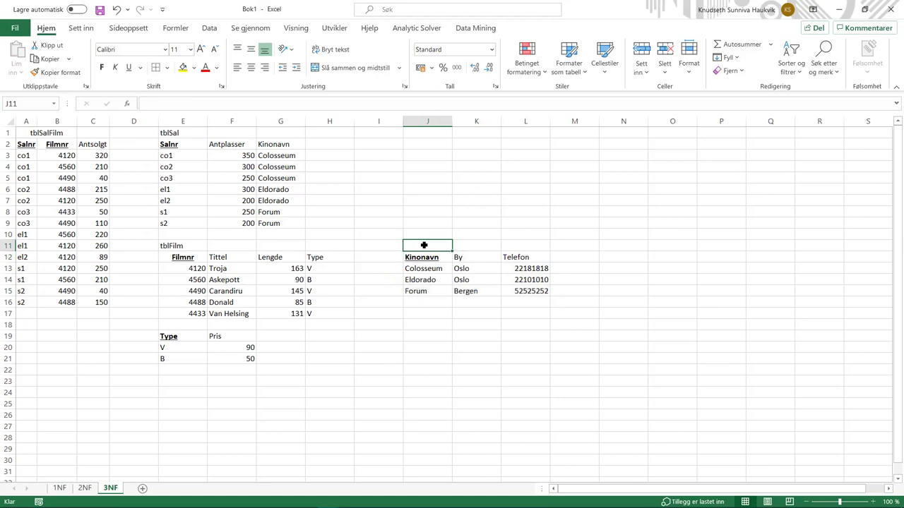
pyautogui.write('tblKino')
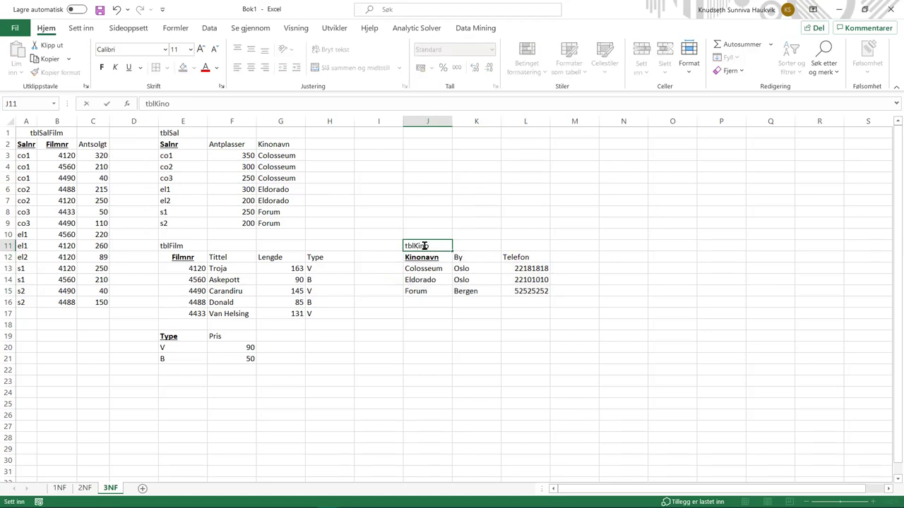
# Move the Type and Pris table down one row to start at E20 and enter tblFIlmtype in E19 as its name
pyautogui.moveTo(173, 336); pyautogui.dragTo(241, 356)
pyautogui.hotkey('ctrl', 'c')
pyautogui.click(183, 349)
pyautogui.press('Return')
pyautogui.click(177, 337)
pyautogui.write('tbl')
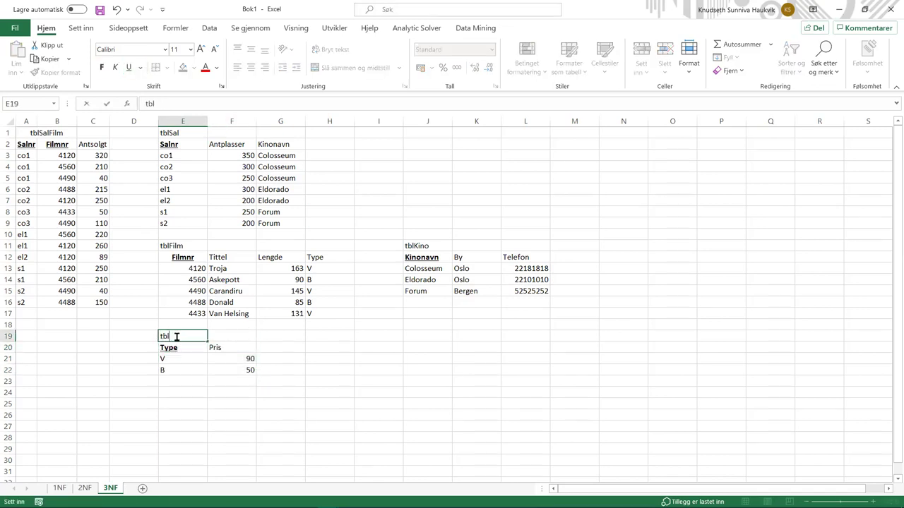
pyautogui.write('Filmtype')
pyautogui.click(350, 393)
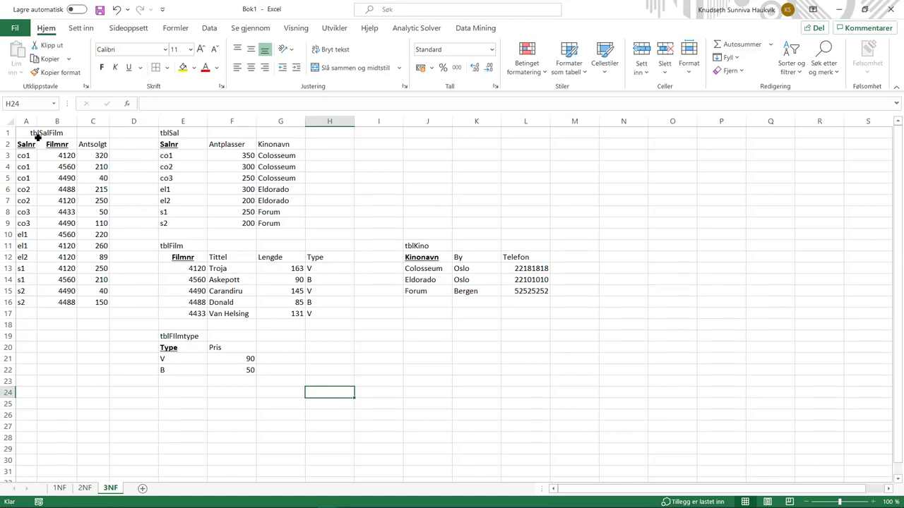
# Merge and center A19:L19 below the table on the 1NF sheet
pyautogui.click(60, 489)
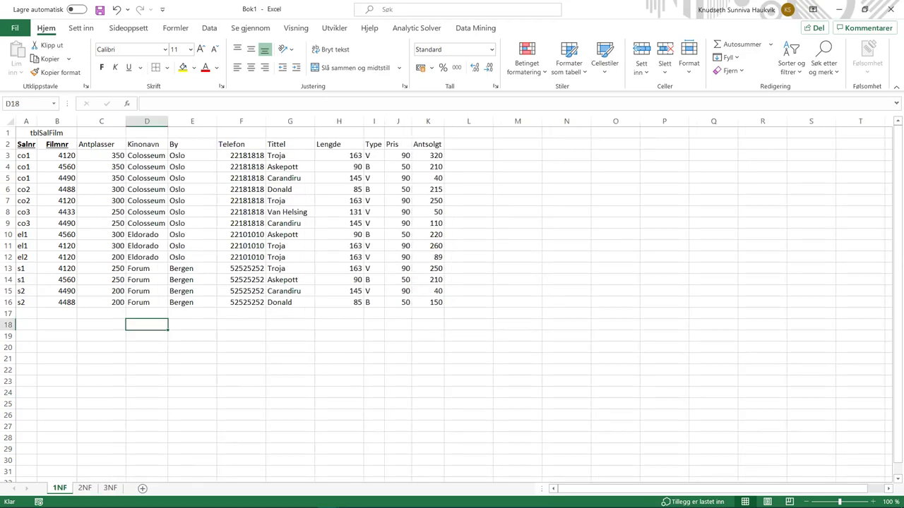
pyautogui.hotkey('alt', 'Tab')
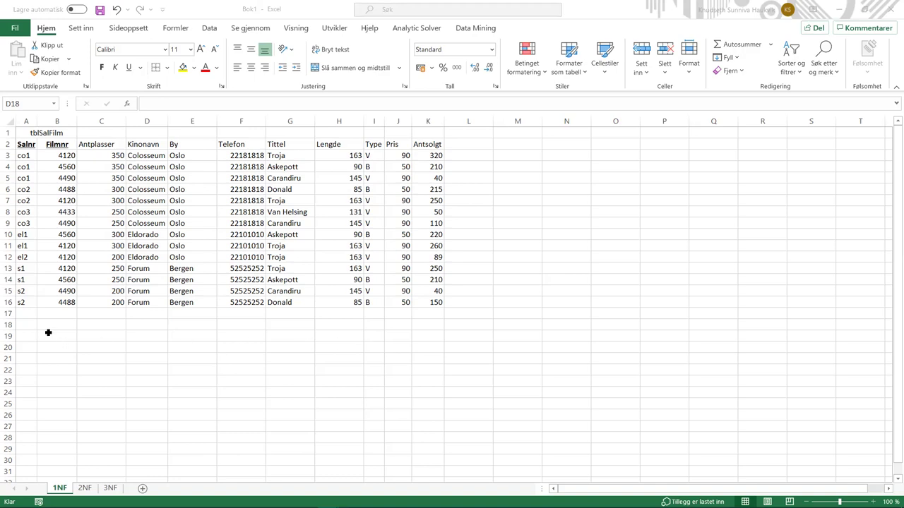
pyautogui.hotkey('alt', 'Tab')
pyautogui.click(29, 333)
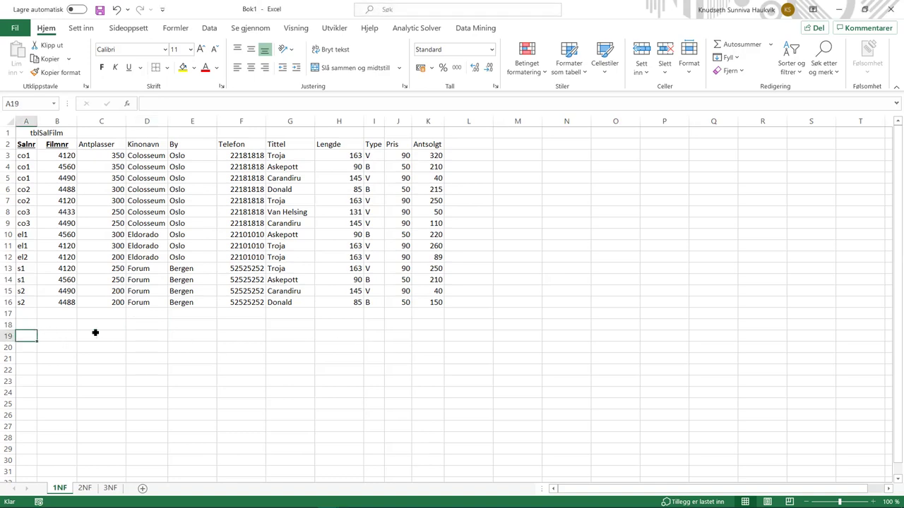
pyautogui.moveTo(34, 334); pyautogui.dragTo(472, 335)
pyautogui.click(353, 68)
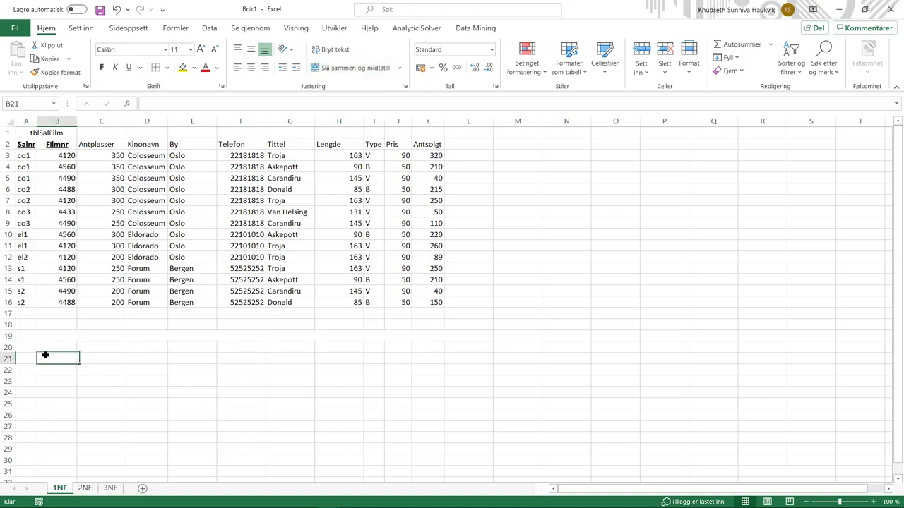
# Begin the merged cell's text with "alt skrivemåte: tblSalFilm(Salnr, Filmnr", underlining the key fields Salnr and Filmnr
pyautogui.write('alt skrivemåte: ')
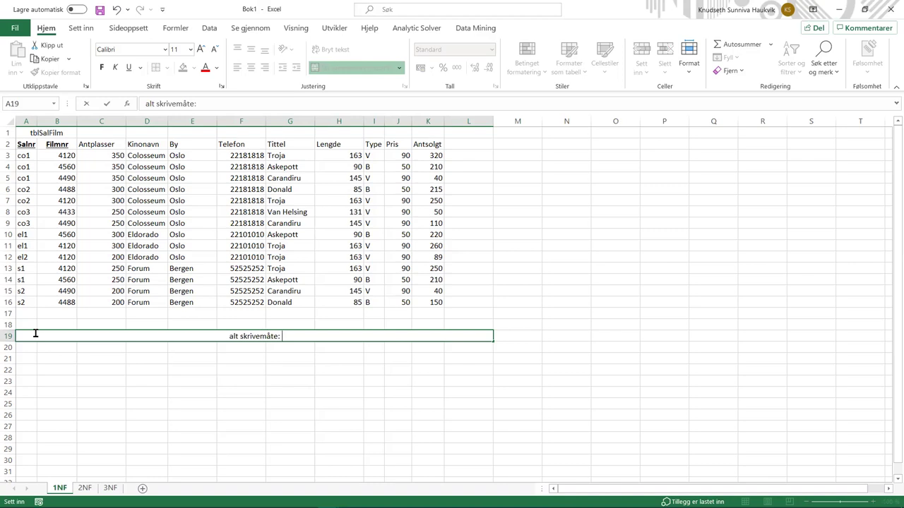
pyautogui.write('tblSalFilm')
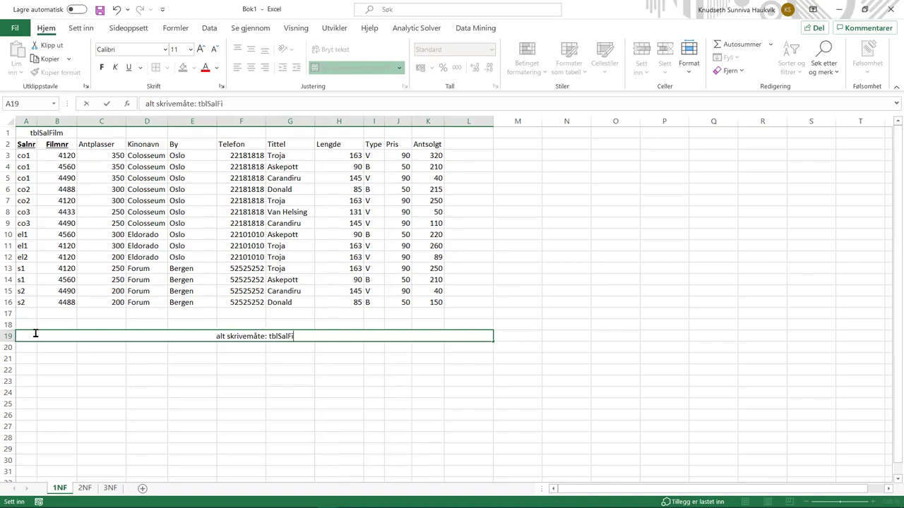
pyautogui.write('(')
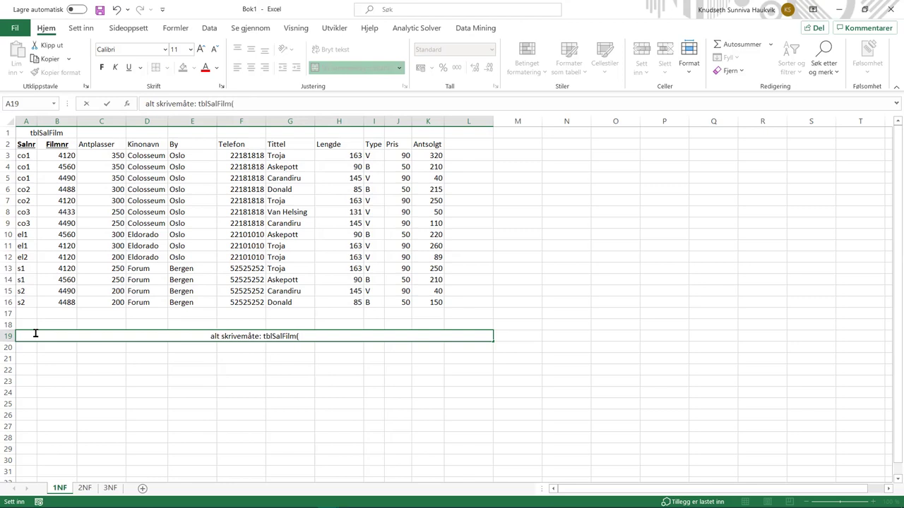
pyautogui.hotkey('ctrl', 'u')
pyautogui.write('Salnr')
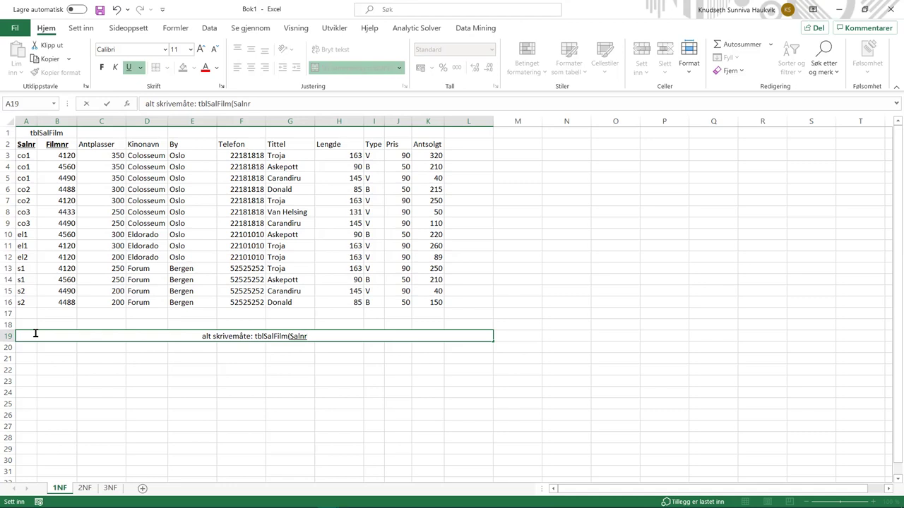
pyautogui.write(', Filmnr')
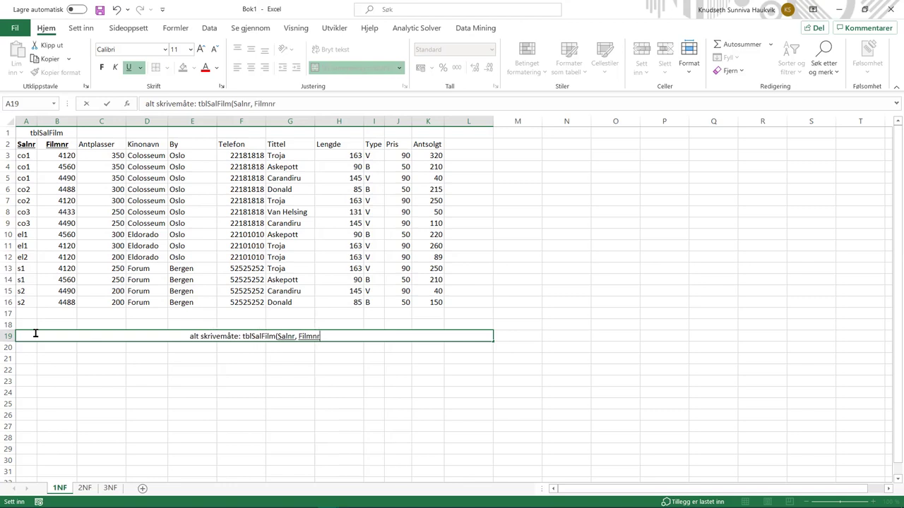
pyautogui.write(',')
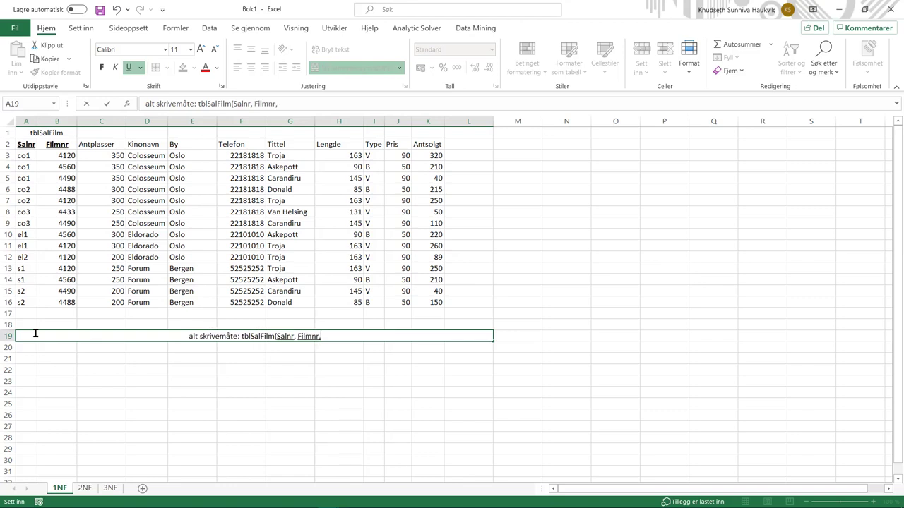
pyautogui.write(' Antplasser,')
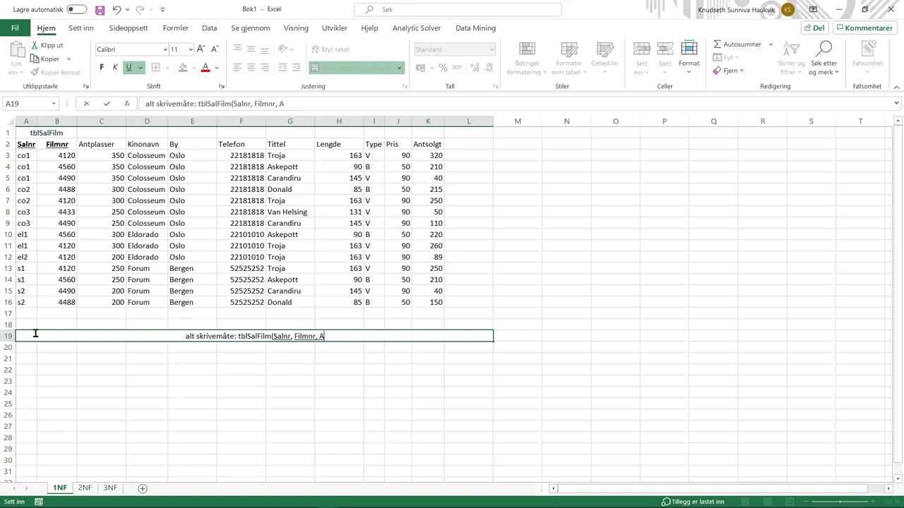
pyautogui.press('BackSpace')
pyautogui.press('BackSpace')
pyautogui.press('BackSpace')
pyautogui.press('BackSpace')
pyautogui.press('BackSpace')
pyautogui.press('BackSpace')
pyautogui.press('BackSpace')
pyautogui.press('BackSpace')
pyautogui.press('BackSpace')
pyautogui.press('BackSpace')
pyautogui.press('BackSpace')
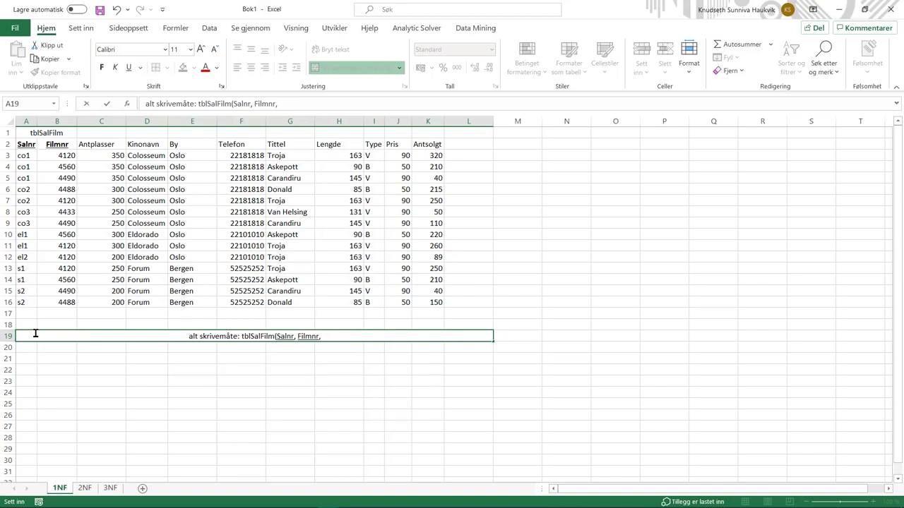
# Complete the notation with the non-underlined fields Antplasser, kinonavn, By, Telefon, Tittel, Lengde, Type, Pris and Antsolgt, and close the parenthesis
pyautogui.write('Antpla')
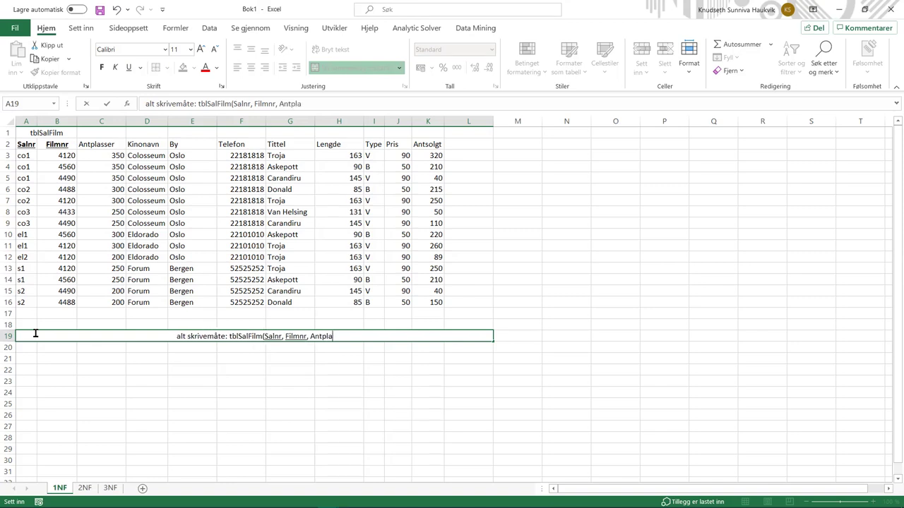
pyautogui.write('sser, ')
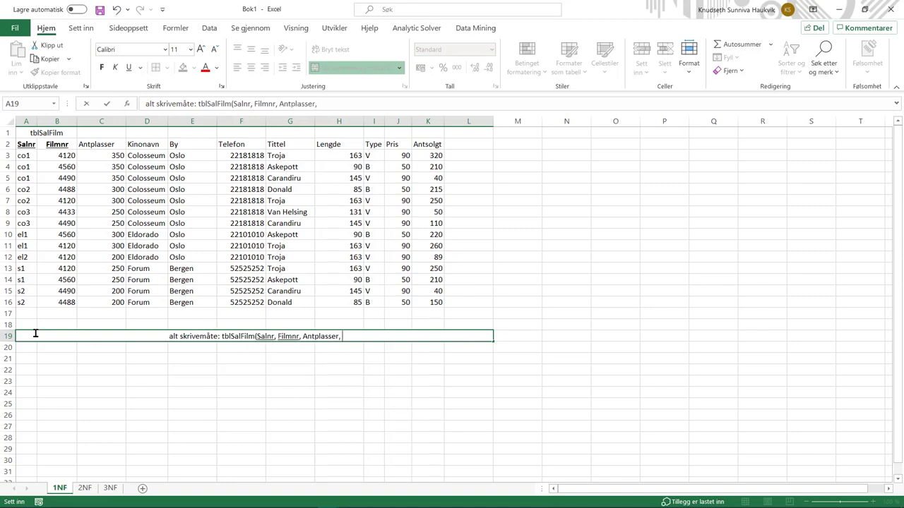
pyautogui.write('kino')
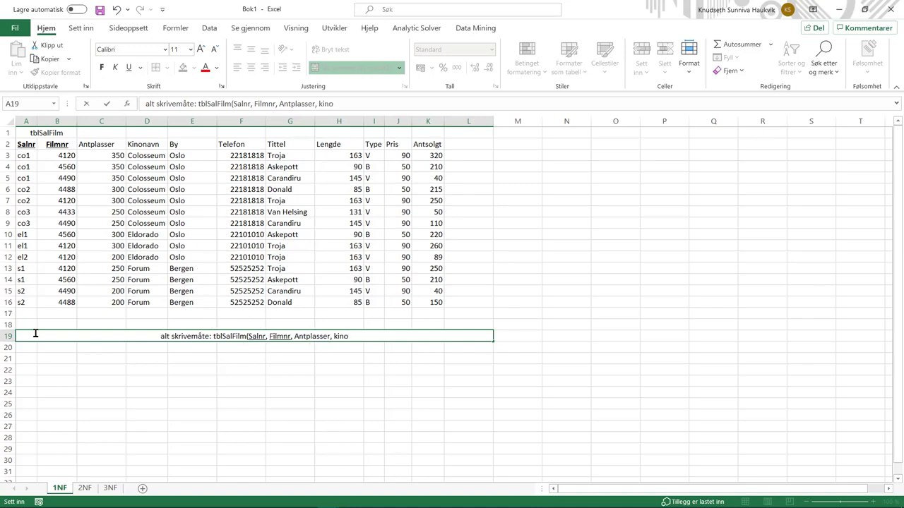
pyautogui.write('navn, by')
pyautogui.write('By, ')
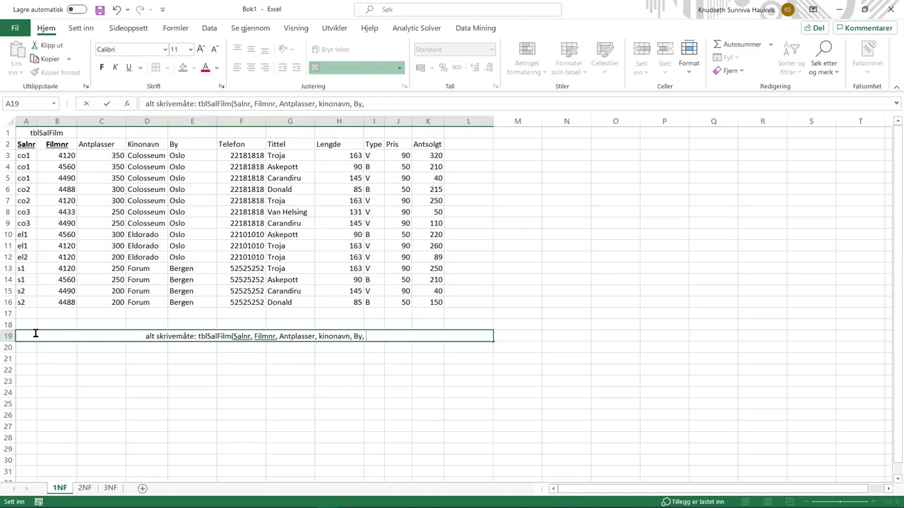
pyautogui.write('Telefon, Tittel, Lengde, Type, Pris, Antsolgt')
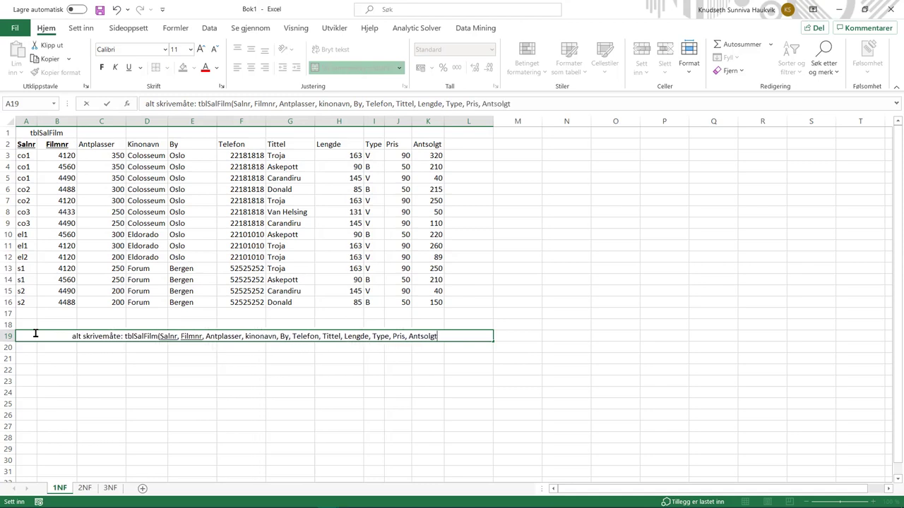
pyautogui.write(')')
pyautogui.press('Return')
# Left-align the table notation in the merged cell A19:L19 on the 1NF sheet
pyautogui.click(118, 372)
pyautogui.moveTo(66, 337); pyautogui.dragTo(459, 337)
pyautogui.click(394, 68)
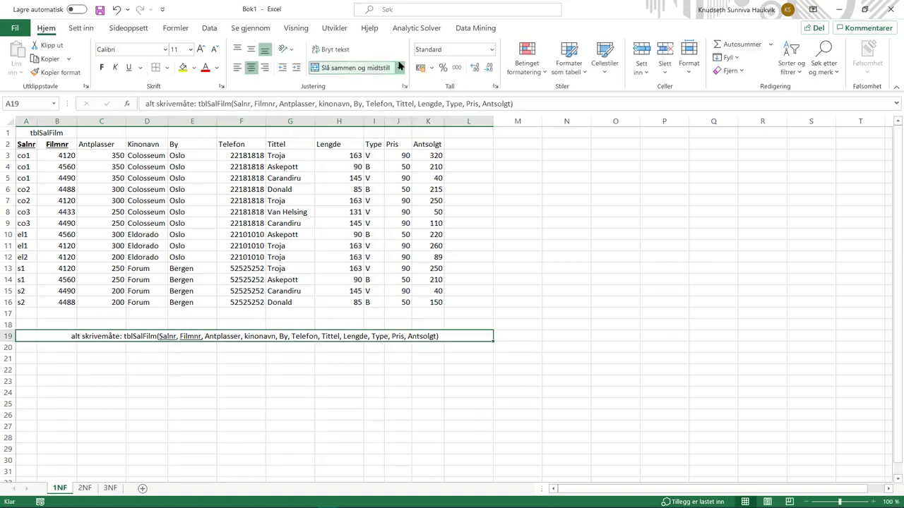
pyautogui.click(237, 67)
pyautogui.click(290, 393)
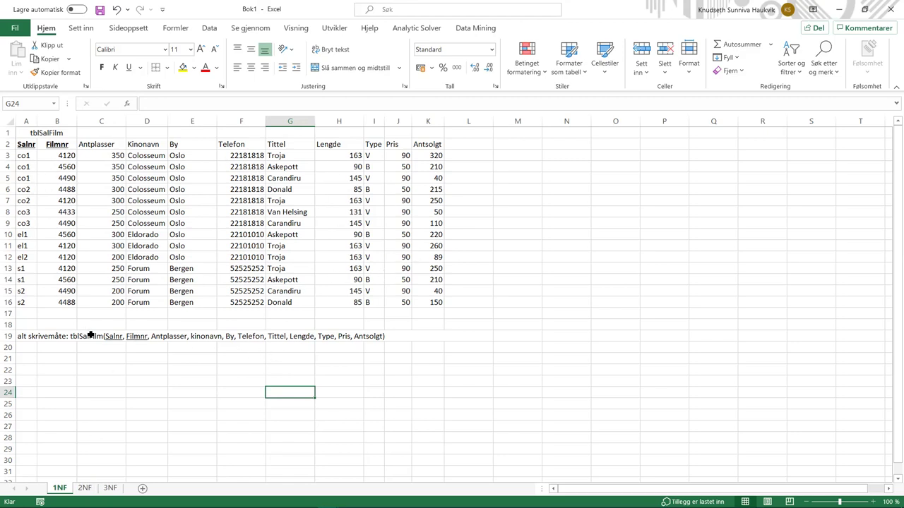
# On the 2NF sheet, merge A21:C21 below the tblSalFilm table and left-align the merged cell
pyautogui.click(84, 488)
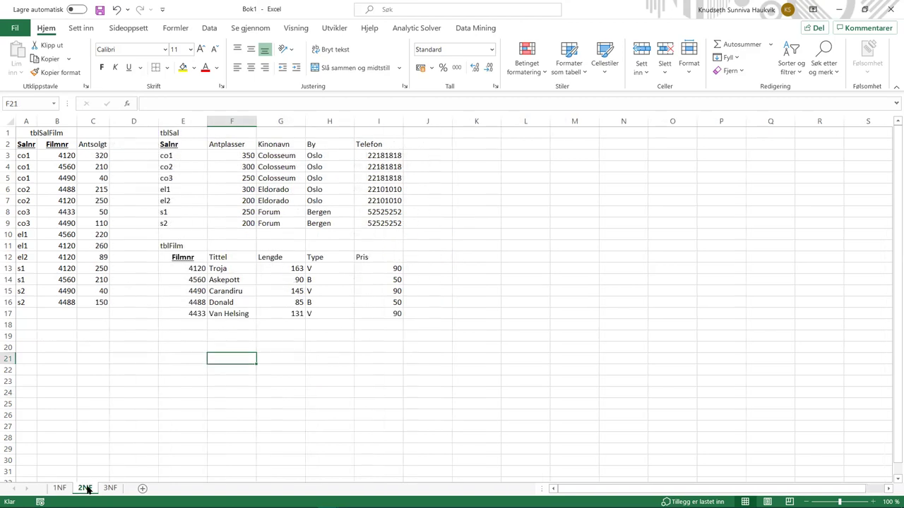
pyautogui.click(31, 346)
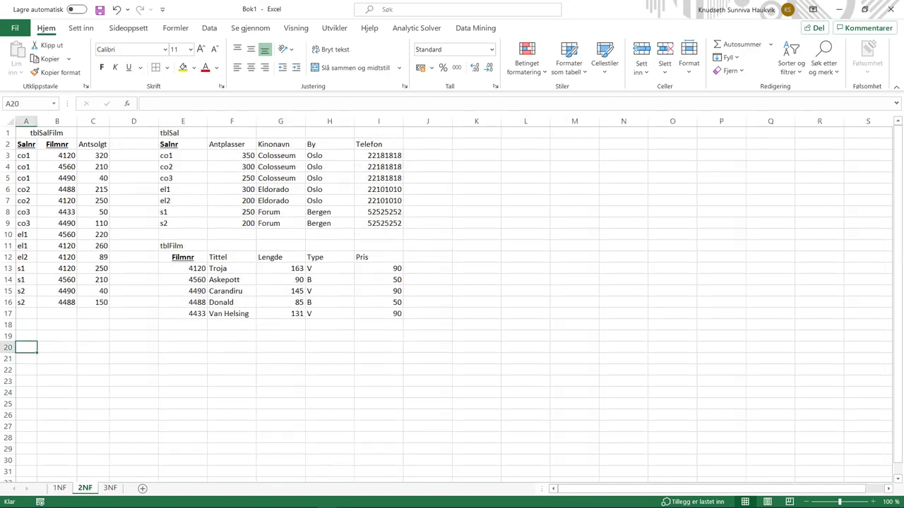
pyautogui.hotkey('alt', 'Tab')
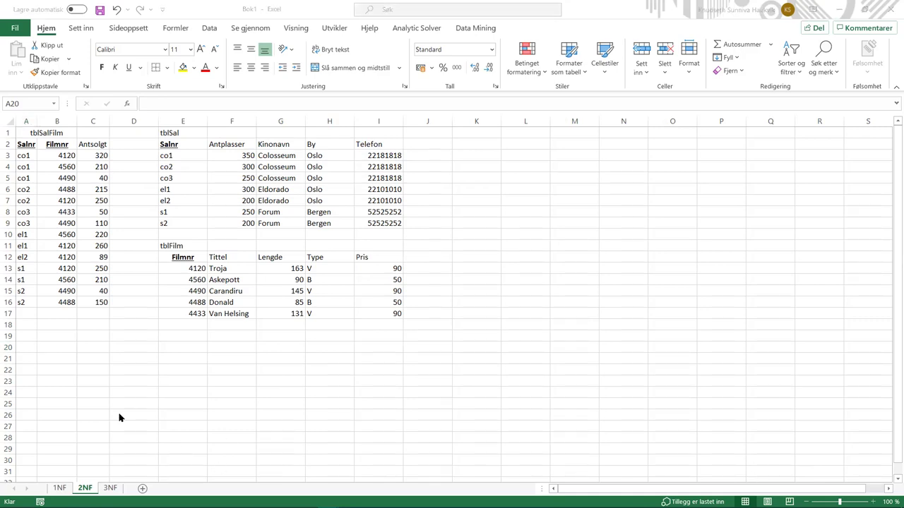
pyautogui.moveTo(35, 360); pyautogui.dragTo(92, 356)
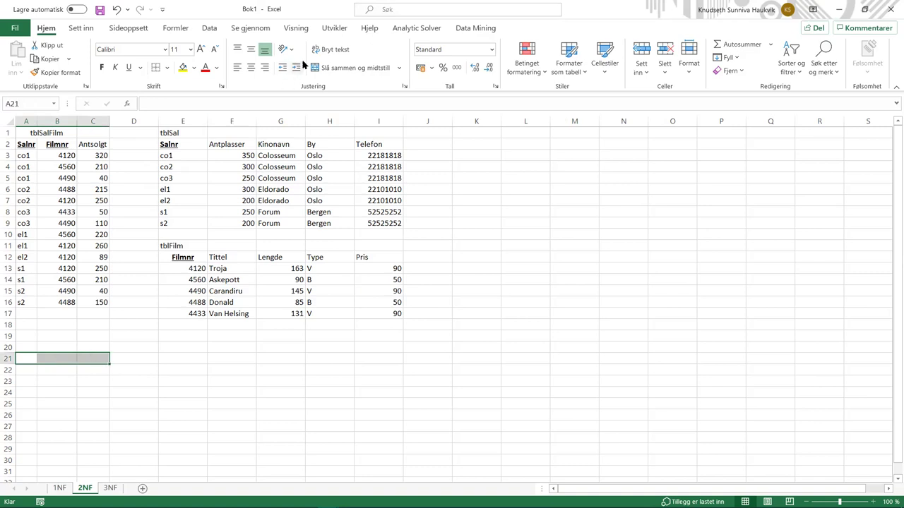
pyautogui.click(351, 68)
pyautogui.click(237, 67)
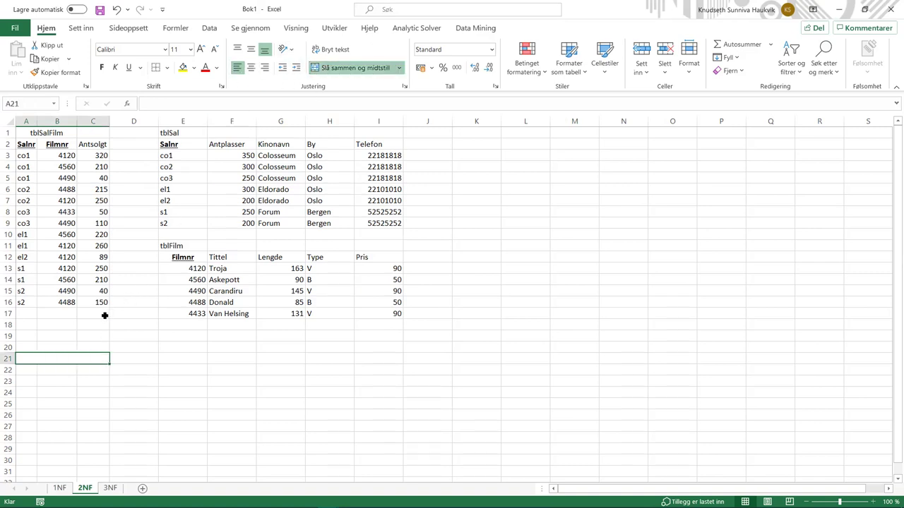
# Enter the label "Alt. Skrivemåte:" in the merged cell A21:C21
pyautogui.write('Alt. skrivemåte')
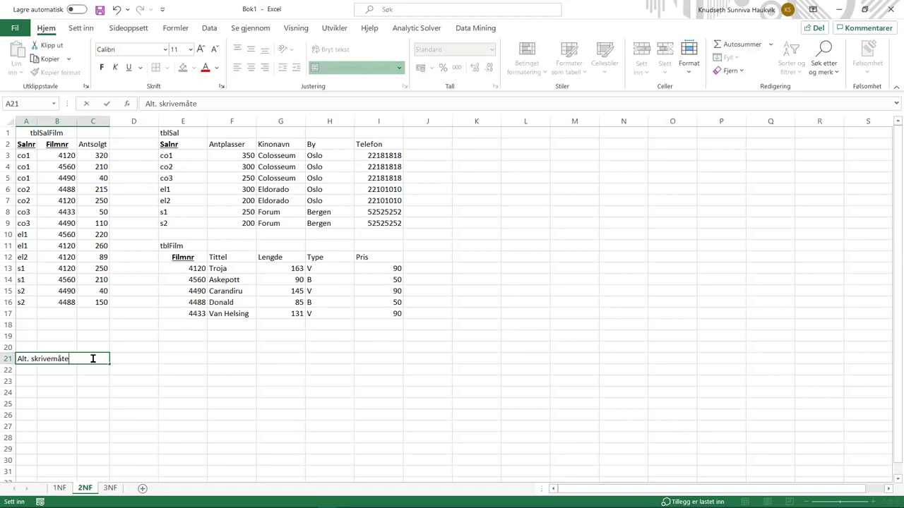
pyautogui.write(':')
pyautogui.press('Return')
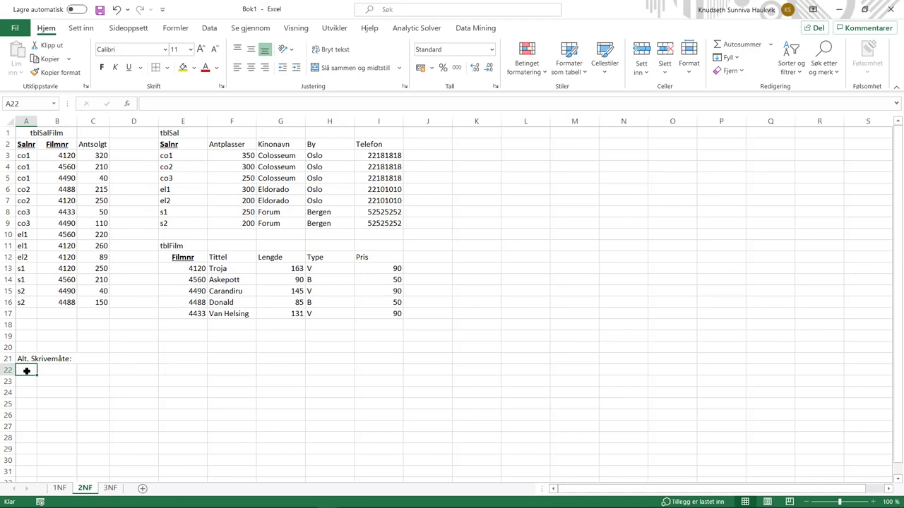
# Merge and center A22:D22 and begin its text with "tblFilm("
pyautogui.moveTo(26, 371); pyautogui.dragTo(130, 373)
pyautogui.click(353, 67)
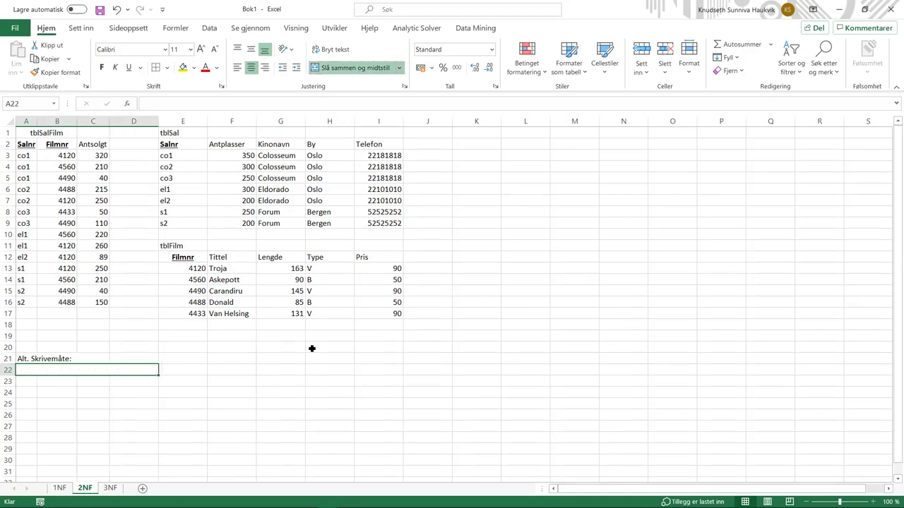
pyautogui.write('tblFilm(')
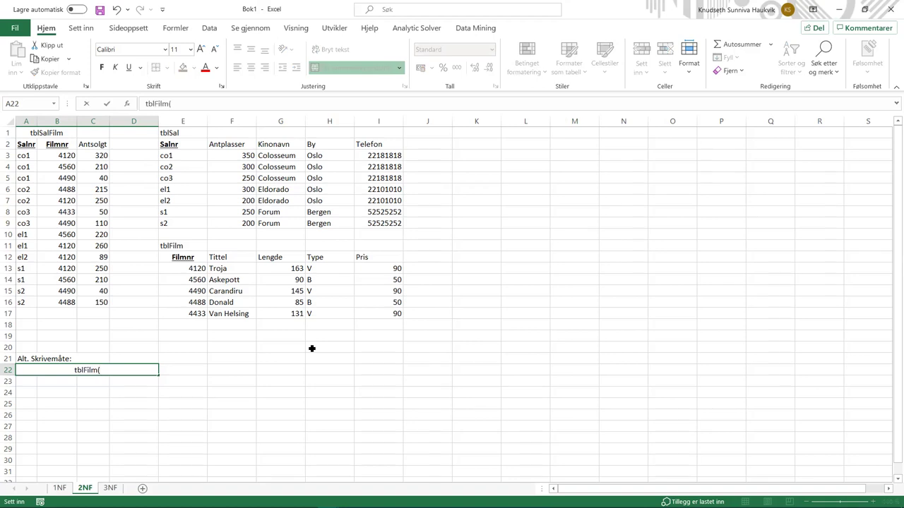
pyautogui.hotkey('ctrl', 'u')
pyautogui.write('Sa')
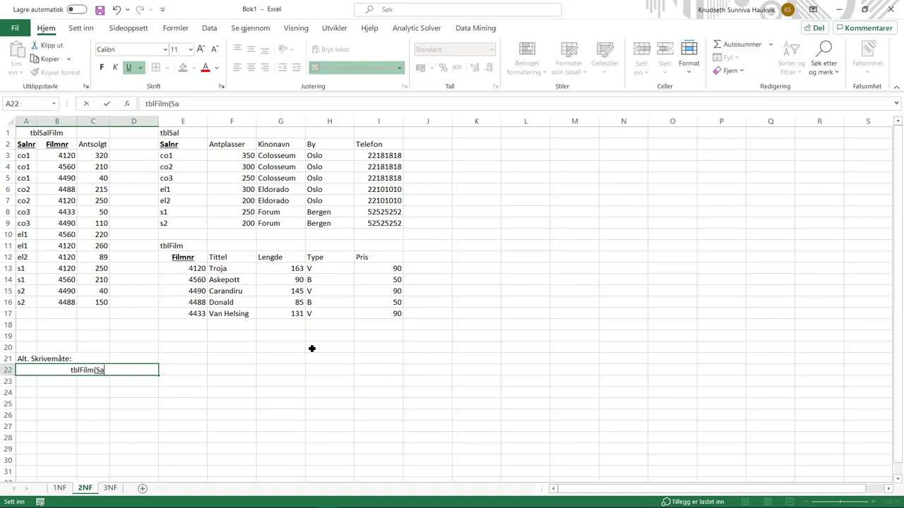
pyautogui.press('BackSpace')
pyautogui.press('BackSpace')
pyautogui.hotkey('ctrl', 'u')
pyautogui.write('Fil')
pyautogui.press('BackSpace')
pyautogui.press('BackSpace')
pyautogui.press('BackSpace')
# Complete the tblFilm notation with the underlined key Filmnr and the non-underlined fields tittel, Lengde, Type and pris, closing the parenthesis
pyautogui.hotkey('ctrl', 'u')
pyautogui.write('Filmnr')
pyautogui.hotkey('ctrl', 'u')
pyautogui.write(',')
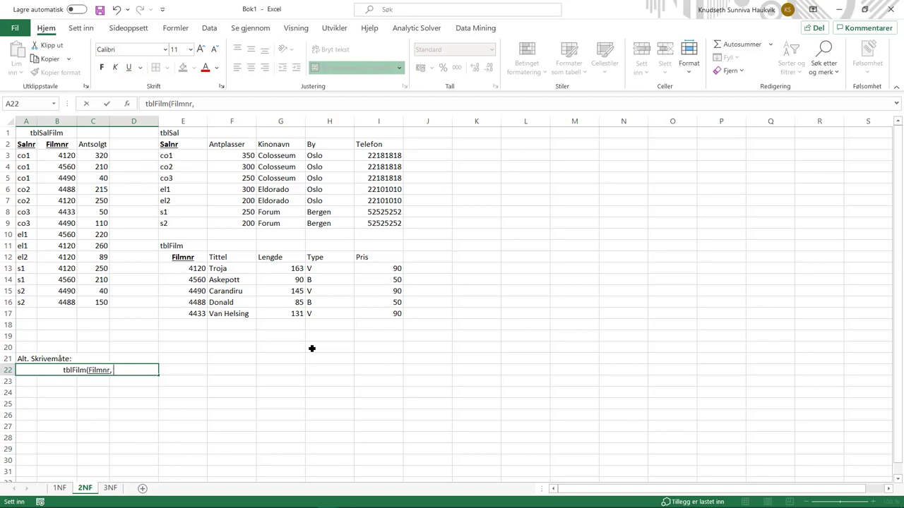
pyautogui.write(' tittel,')
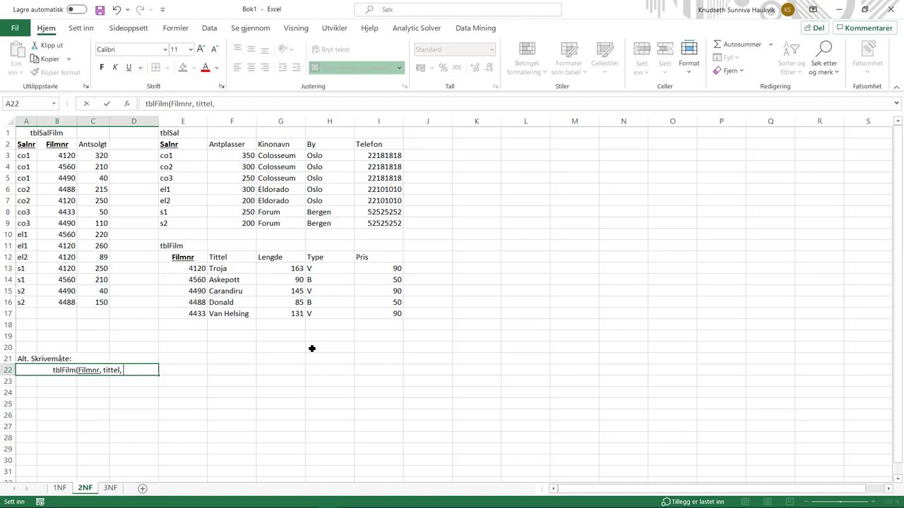
pyautogui.write(' Lengde, Typ')
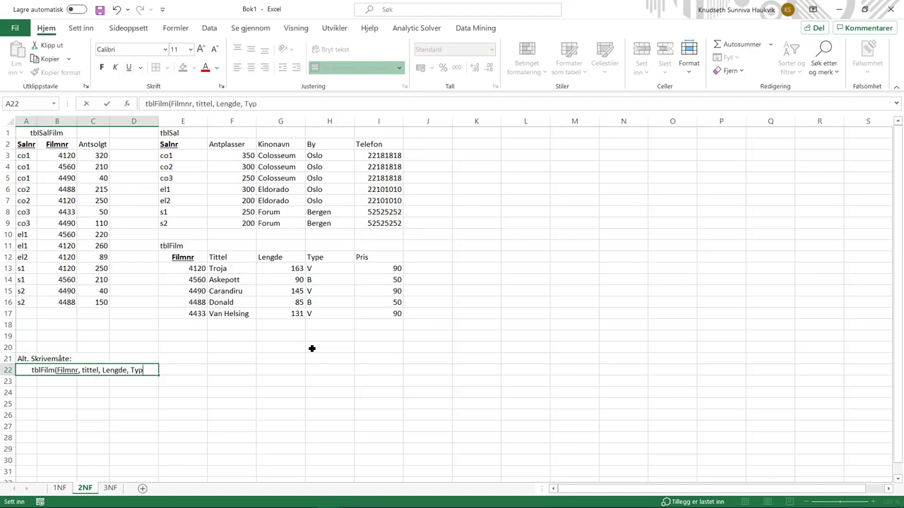
pyautogui.write('e, pris)')
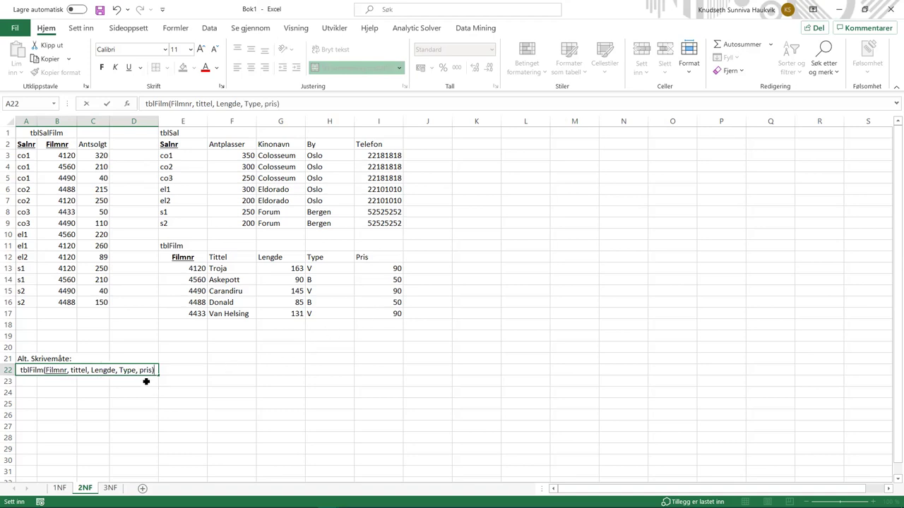
pyautogui.click(147, 381)
# Merge and center A23:E23 and begin its text with "tblSal(Salnr,", underlining the key field Salnr
pyautogui.moveTo(27, 382); pyautogui.dragTo(185, 382)
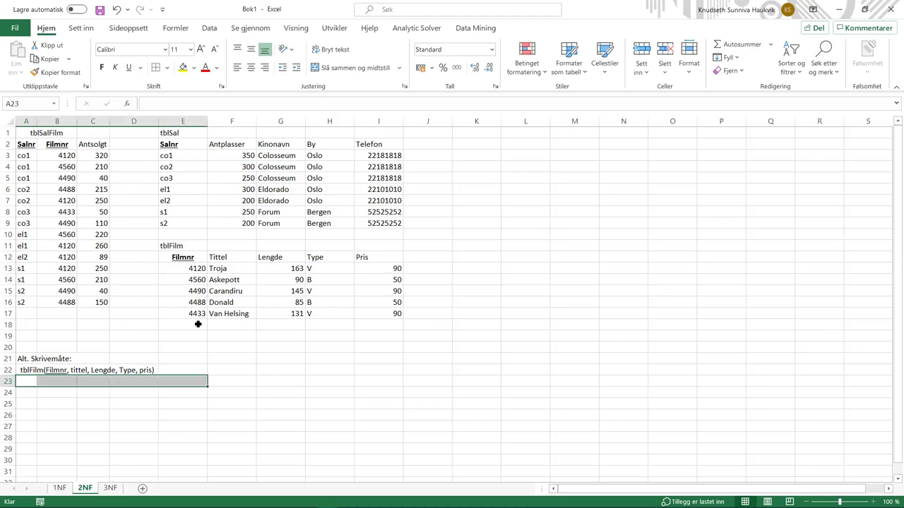
pyautogui.click(355, 68)
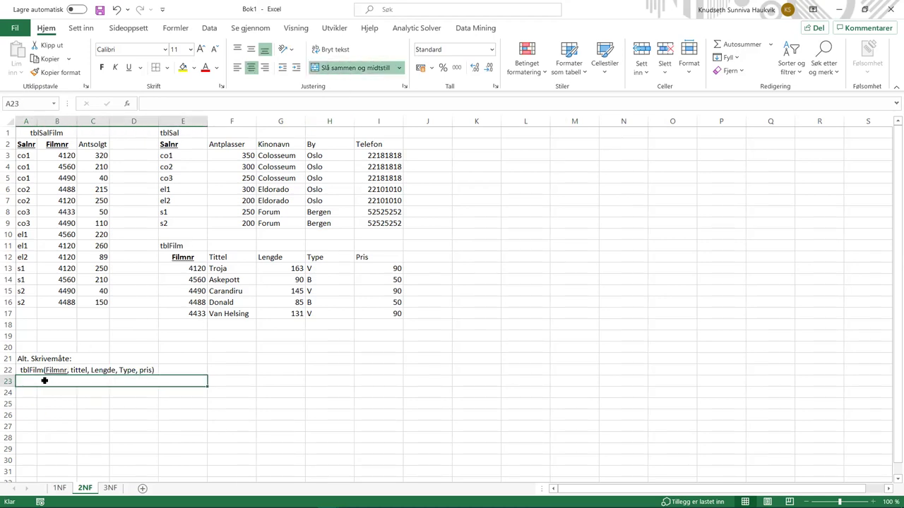
pyautogui.write('tblSal(')
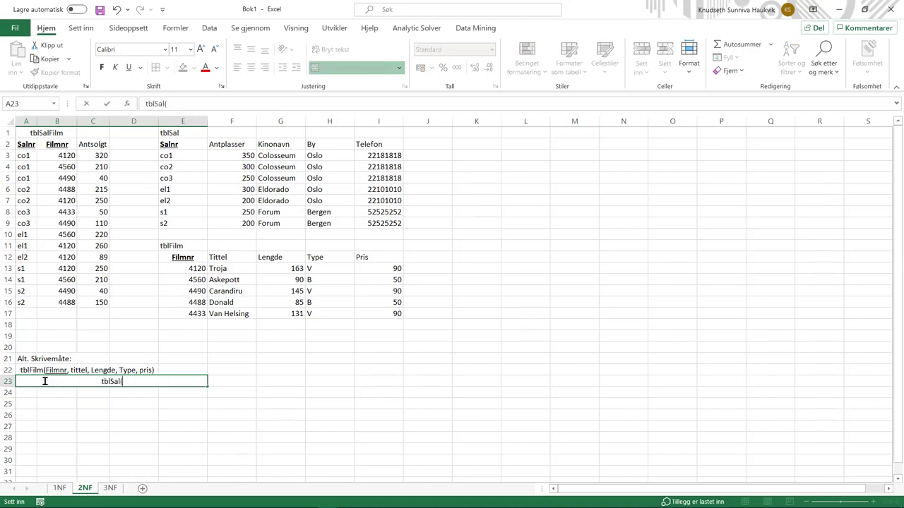
pyautogui.hotkey('ctrl', 'u')
pyautogui.write('(Salnr')
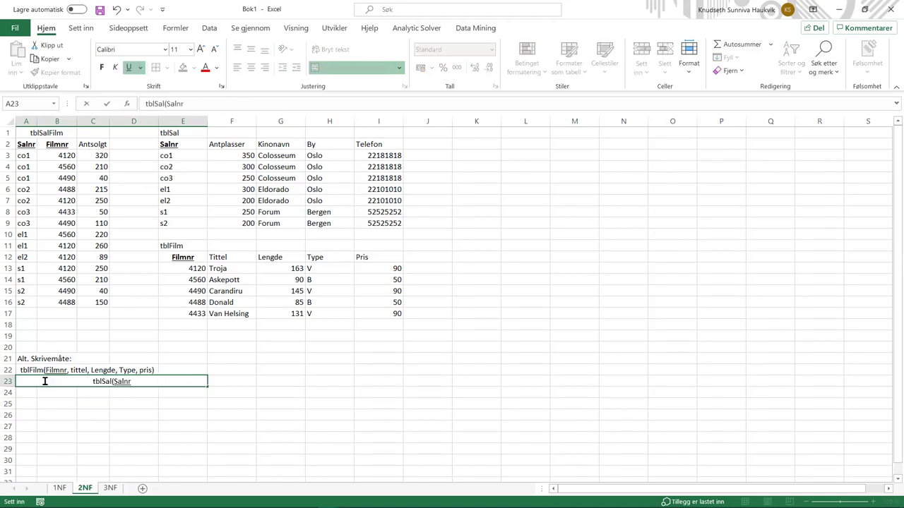
pyautogui.hotkey('ctrl', 'u')
pyautogui.write(',')
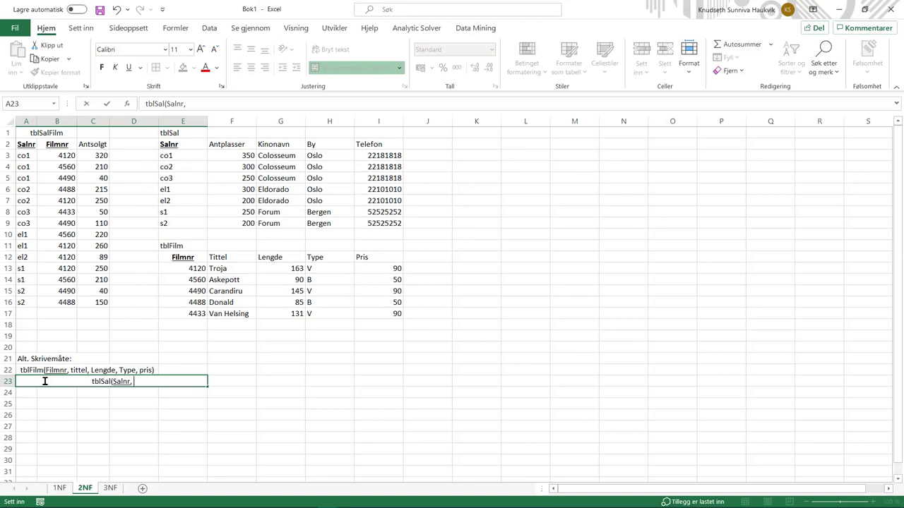
# Complete the tblSal notation with the non-underlined fields Antplasser, Kinonavn, By and telefon, close the parenthesis, and left-align the cell
pyautogui.write(' Antplas')
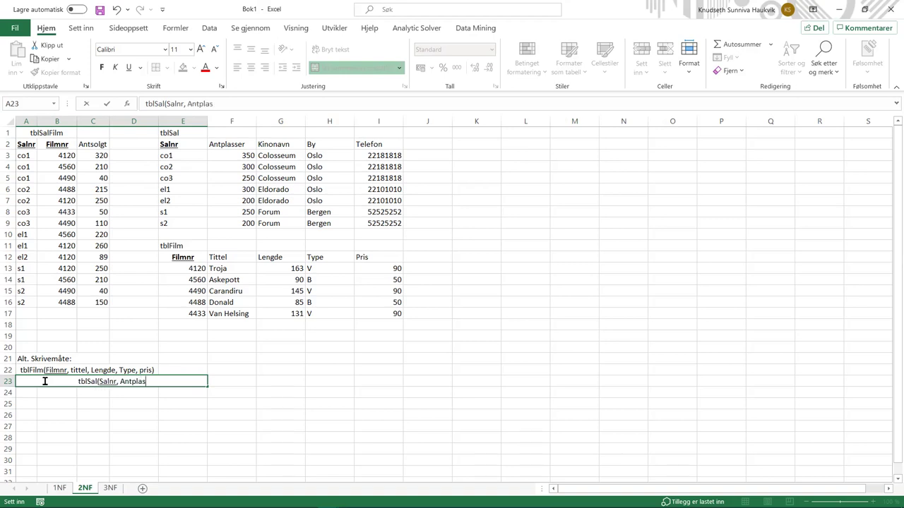
pyautogui.write('ser, Kino')
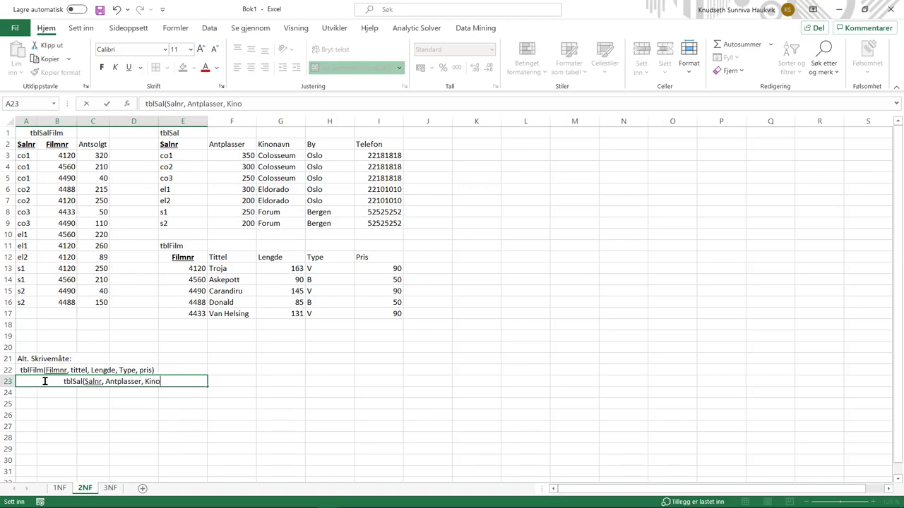
pyautogui.write('navn, By')
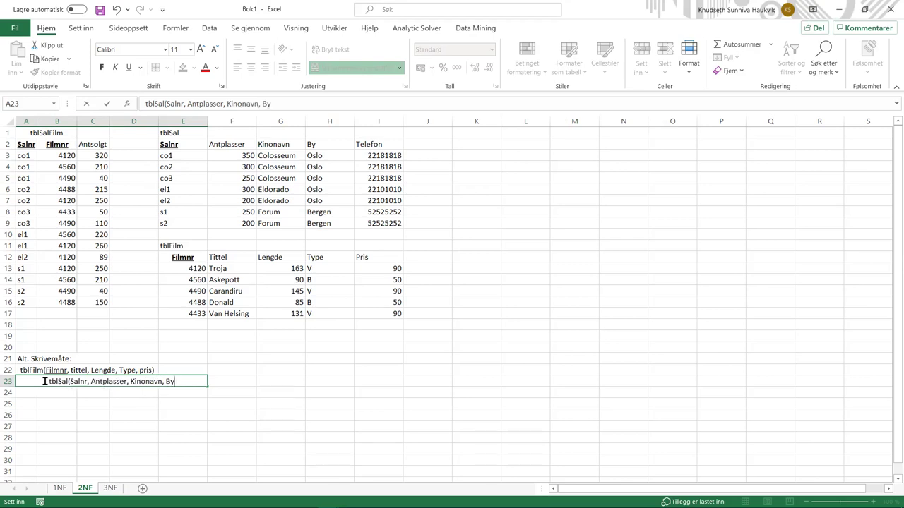
pyautogui.write(', telefo')
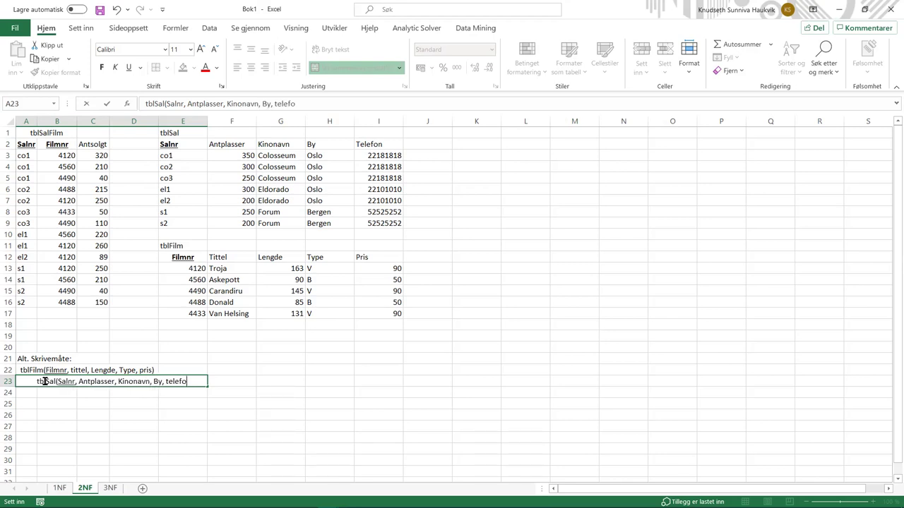
pyautogui.write('n)')
pyautogui.press('Return')
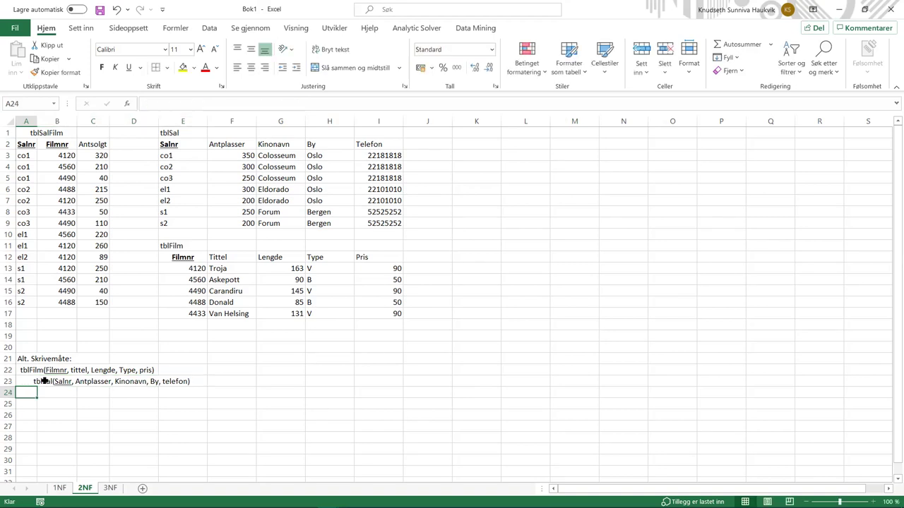
pyautogui.click(28, 381)
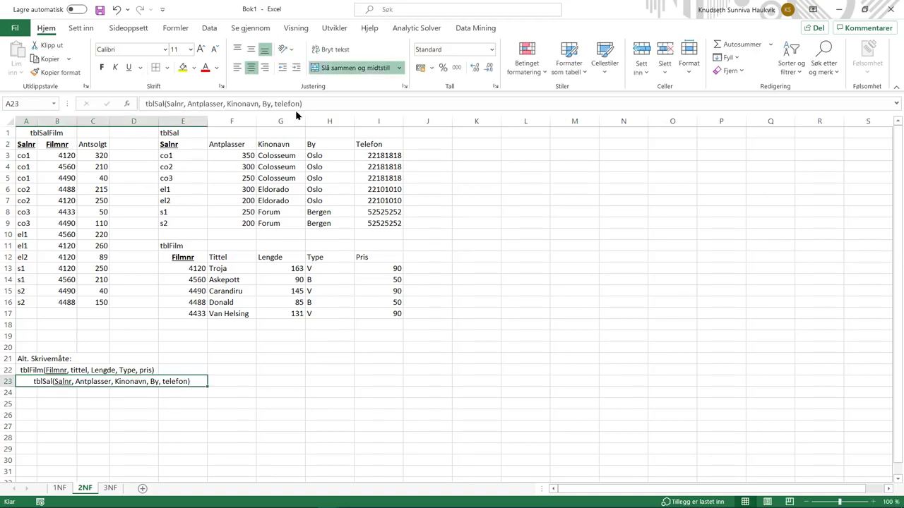
pyautogui.click(237, 68)
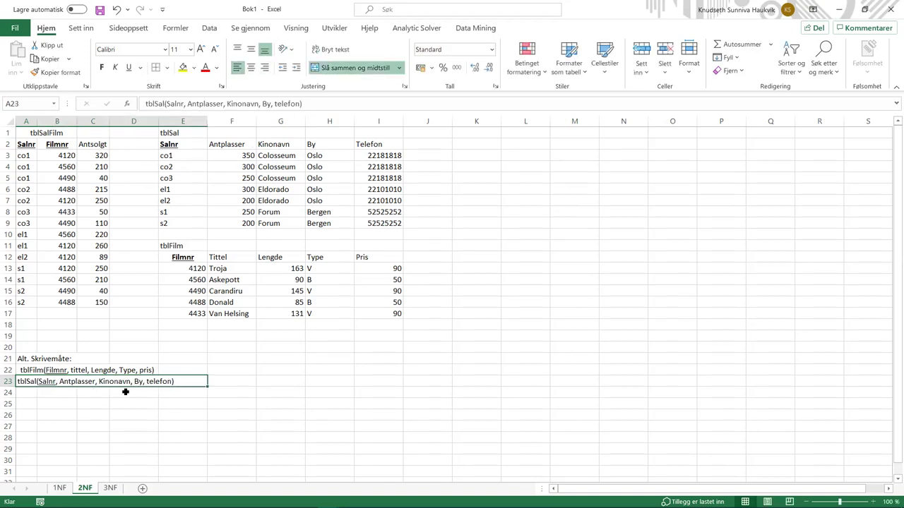
# Merge and center A24:D24 and begin its text with "tblSalFilm("
pyautogui.moveTo(125, 392); pyautogui.dragTo(32, 393)
pyautogui.click(323, 69)
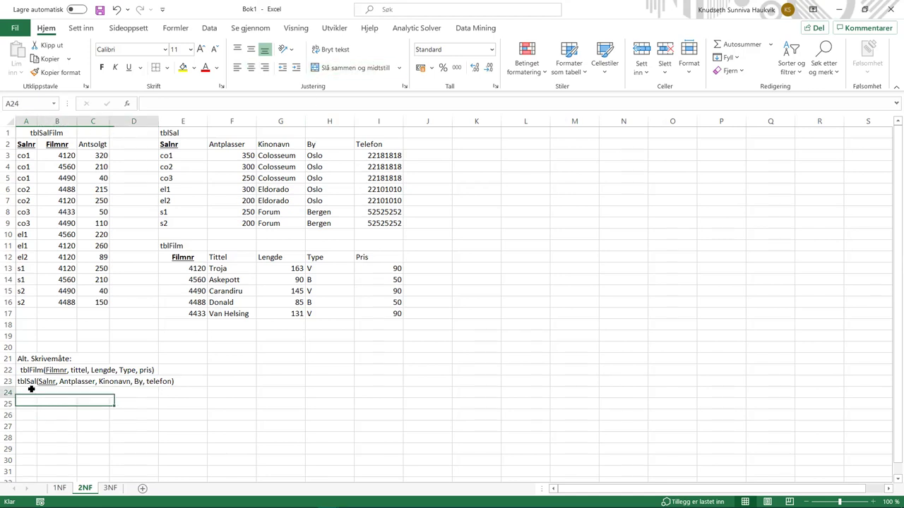
pyautogui.write('tbl')
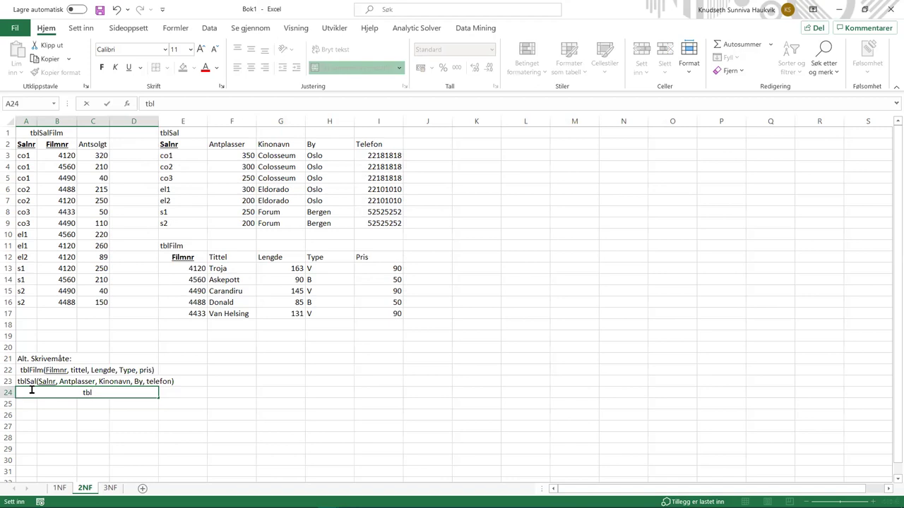
pyautogui.write('SalFilm(')
# Add the underlined key fields Salnr and Filmnr to the tblSalFilm notation, each followed by a comma
pyautogui.hotkey('ctrl', 'u')
pyautogui.write('Salnr')
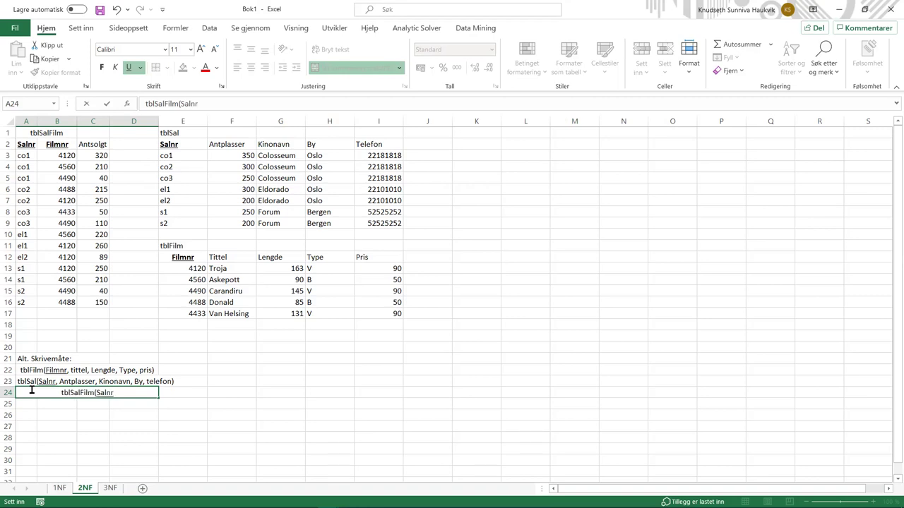
pyautogui.hotkey('ctrl', 'u')
pyautogui.write(',')
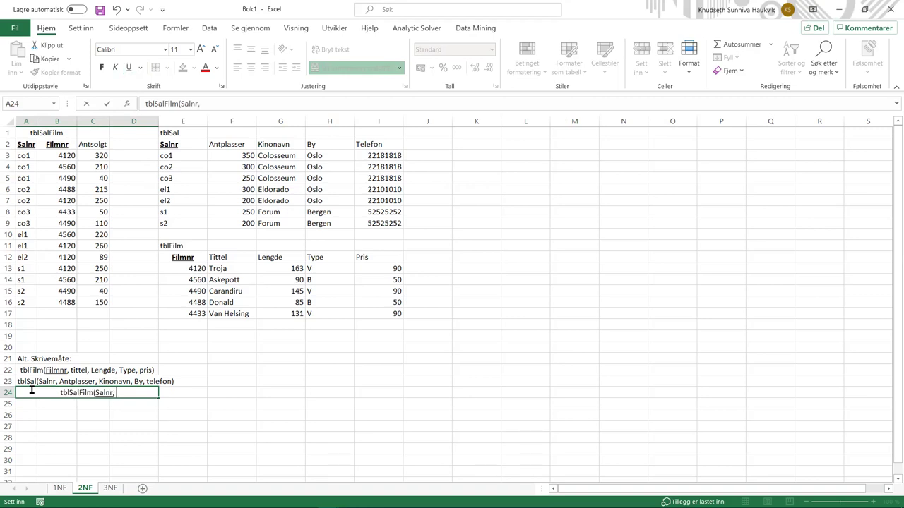
pyautogui.hotkey('ctrl', 'u')
pyautogui.write('Filmnr')
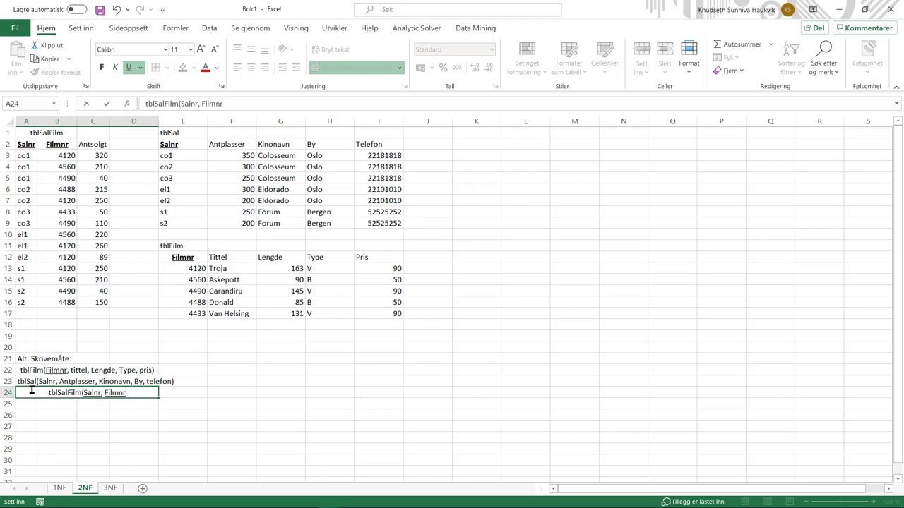
pyautogui.hotkey('ctrl', 'u')
pyautogui.write(',')
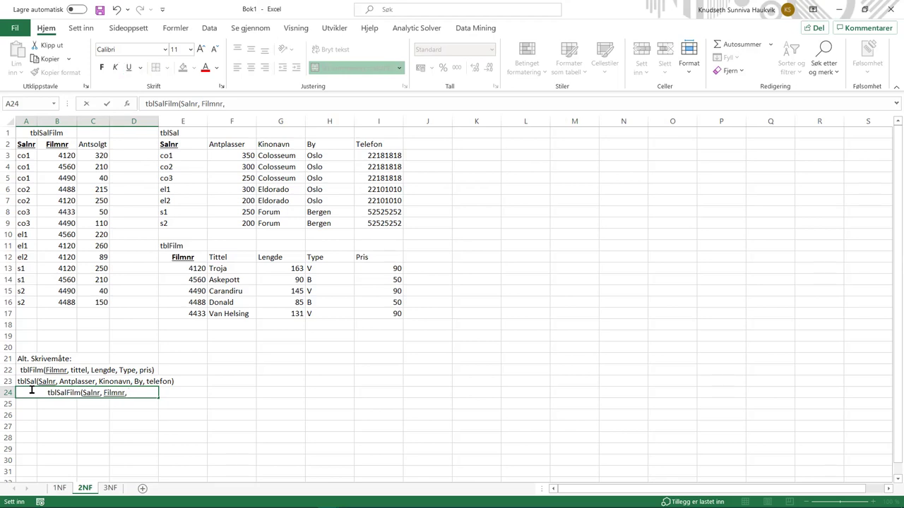
# Complete the tblSalFilm notation with the non-underlined field Antsolgt, close the parenthesis, and left-align the cell
pyautogui.write(' Ant')
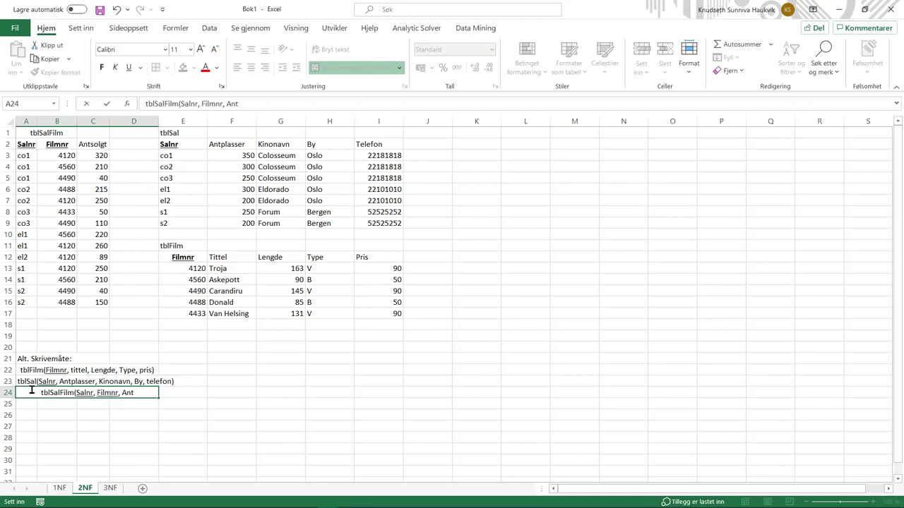
pyautogui.write('solgt)')
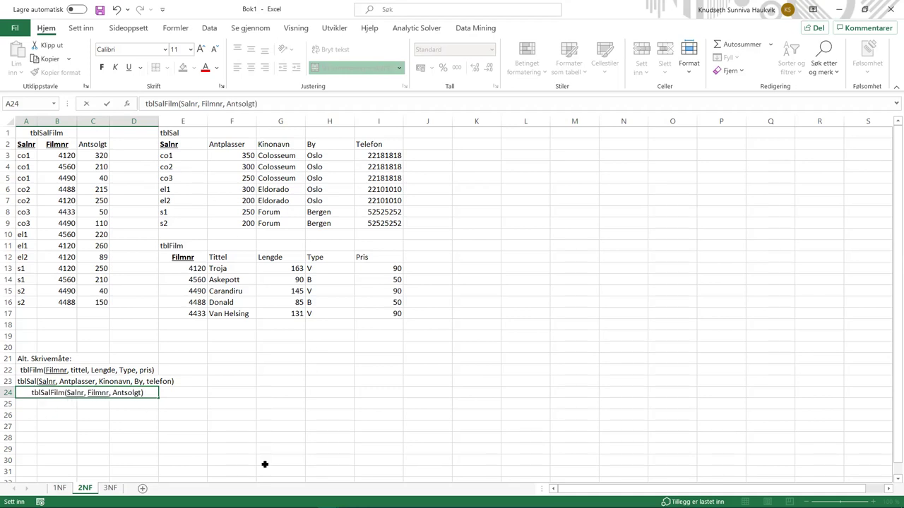
pyautogui.hotkey('ctrl', 'Return')
pyautogui.click(238, 68)
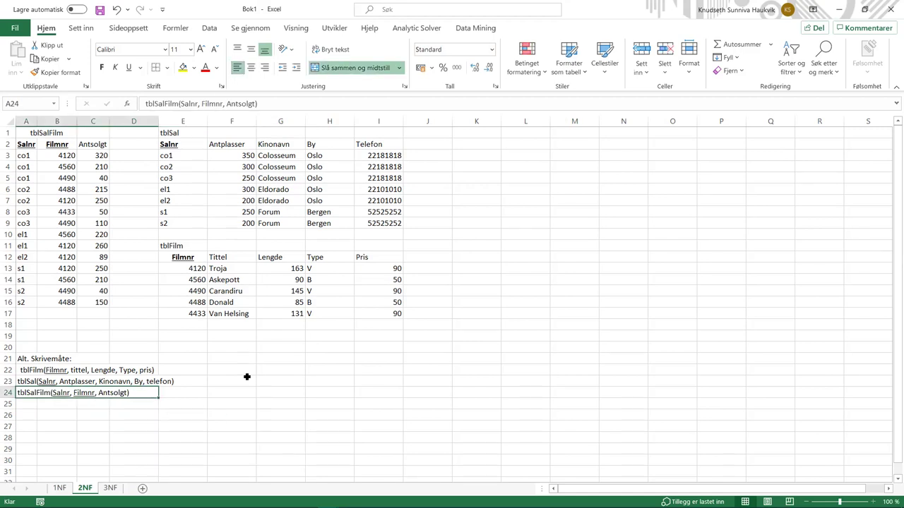
# On the 3NF sheet, merge and center A24:C24, enter the heading "Alt. Skrivemåte" and left-align it
pyautogui.click(247, 392)
pyautogui.click(142, 394)
pyautogui.hotkey('ctrl', 'c')
pyautogui.click(111, 488)
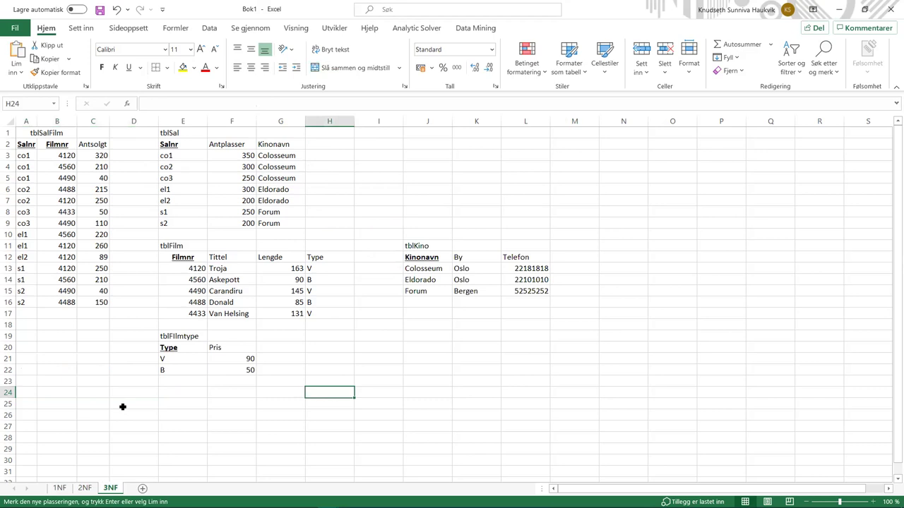
pyautogui.click(40, 392)
pyautogui.click(28, 392)
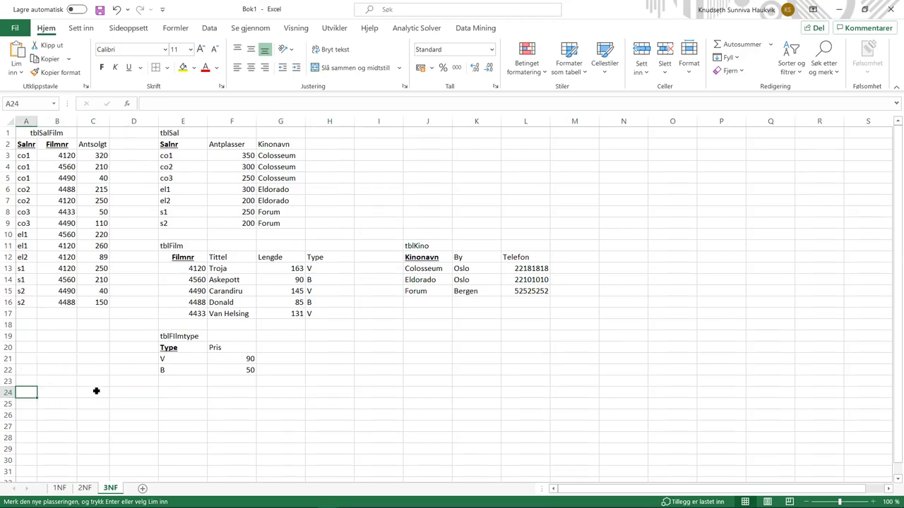
pyautogui.moveTo(96, 390); pyautogui.dragTo(28, 392)
pyautogui.click(332, 68)
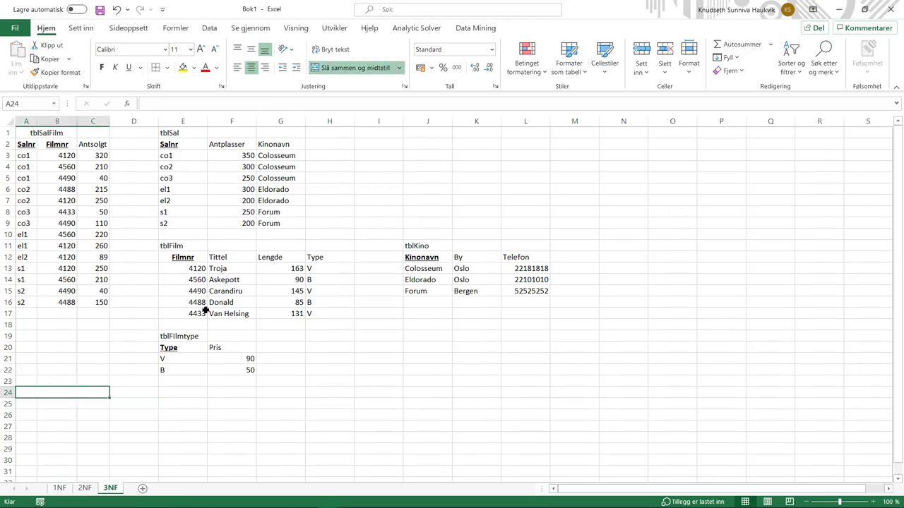
pyautogui.write('Alt. skrivemåte')
pyautogui.click(134, 432)
pyautogui.click(90, 390)
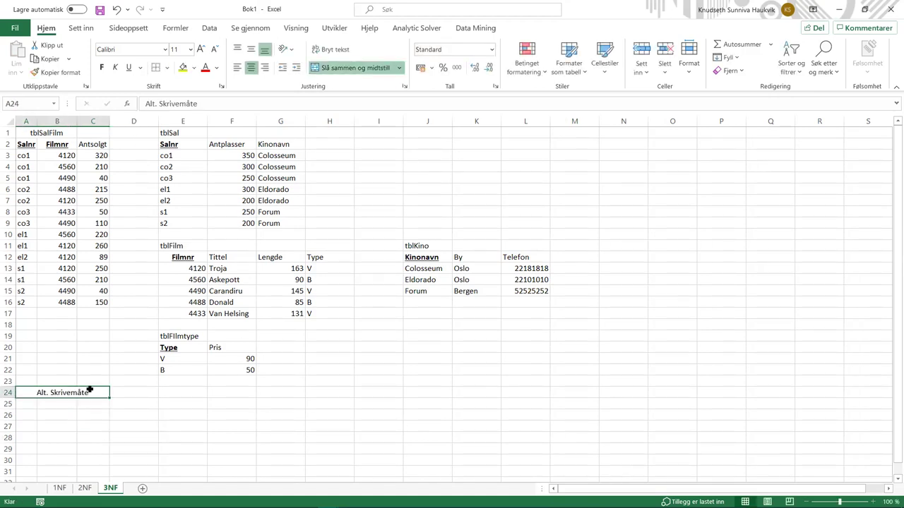
pyautogui.click(237, 68)
# Merge and center cells A25:D25 below the Alt. Skrivemåte heading on the 3NF sheet
pyautogui.moveTo(28, 404)
pyautogui.mouseDown()
pyautogui.moveTo(120, 404)
pyautogui.moveTo(17, 403)
pyautogui.mouseUp()
pyautogui.click(329, 404)
pyautogui.click(336, 68)
pyautogui.click(82, 427)
pyautogui.click(42, 404)
pyautogui.click(28, 412)
pyautogui.click(45, 405)
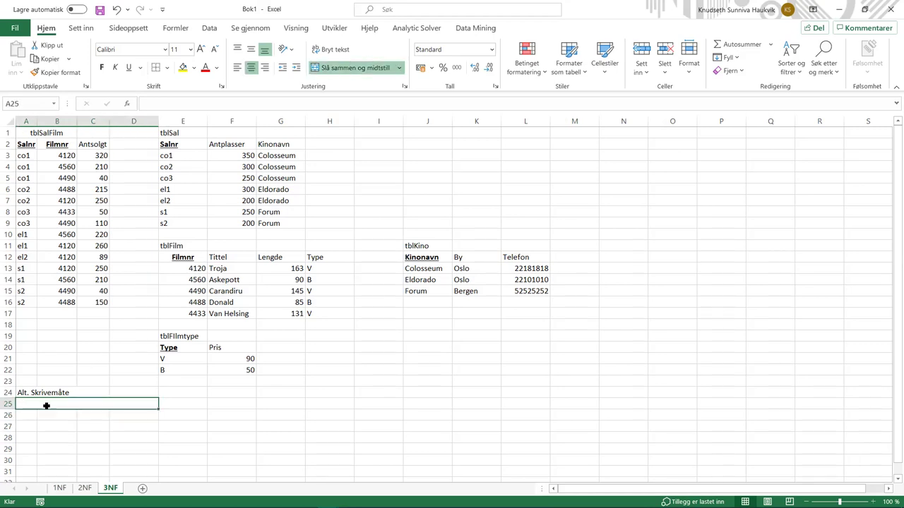
# Copy the tblSalFilm notation from A24 on the 2NF sheet into the merged cell A25 on the 3NF sheet
pyautogui.click(85, 488)
pyautogui.click(63, 405)
pyautogui.click(59, 393)
pyautogui.hotkey('ctrl', 'c')
pyautogui.click(111, 488)
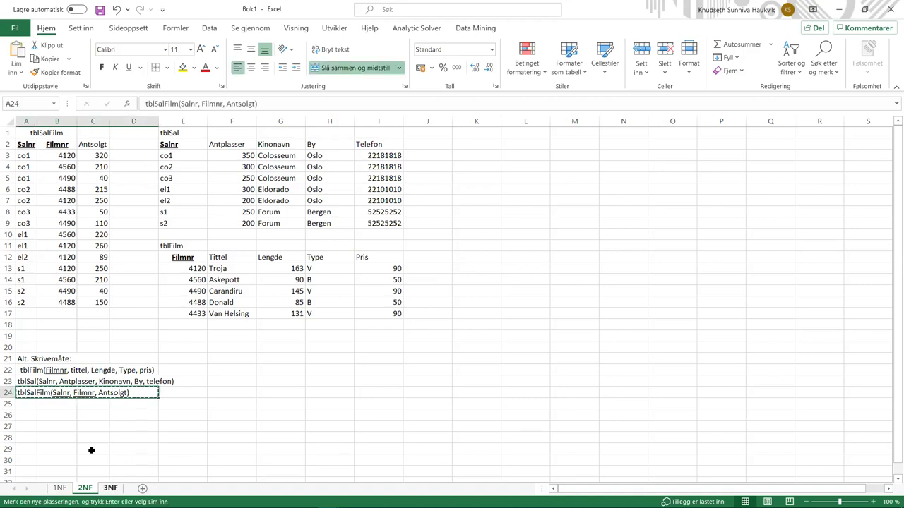
pyautogui.hotkey('ctrl', 'v')
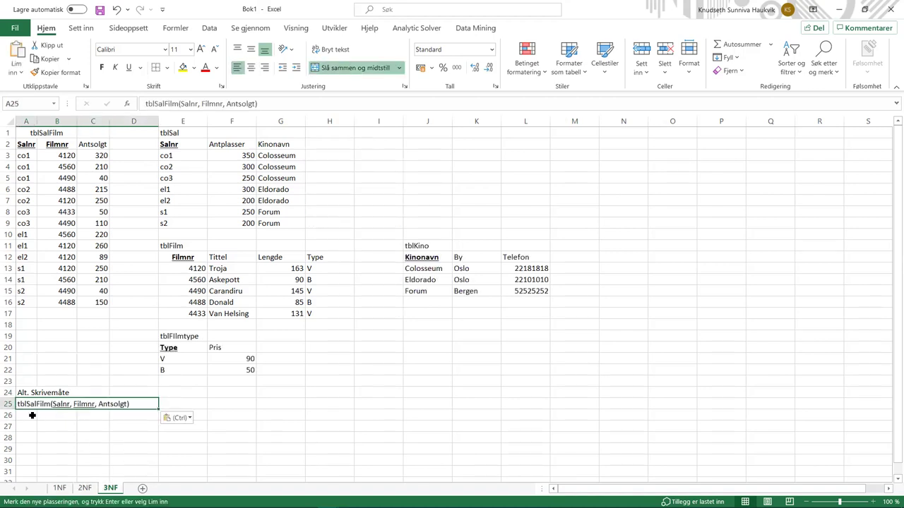
# Merge and center A26:D26 and begin its text with "tblSal("
pyautogui.click(32, 415)
pyautogui.moveTo(120, 417); pyautogui.dragTo(24, 417)
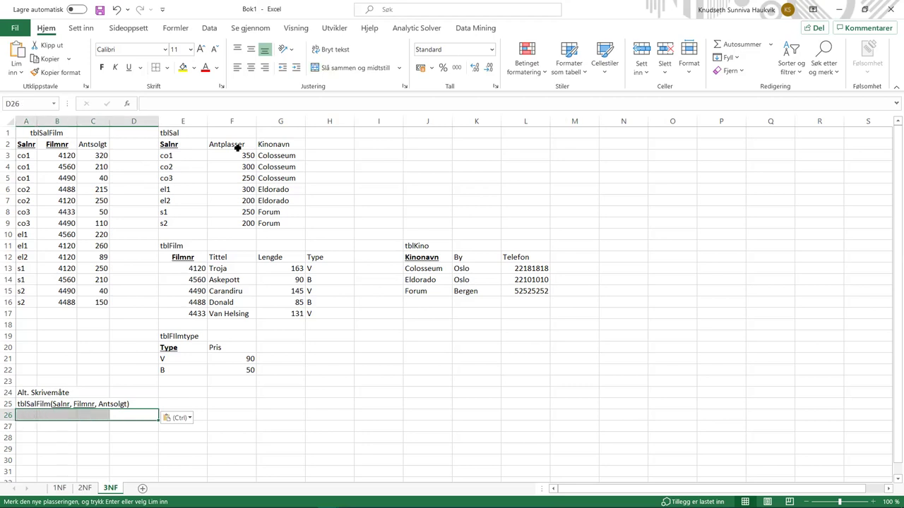
pyautogui.click(332, 68)
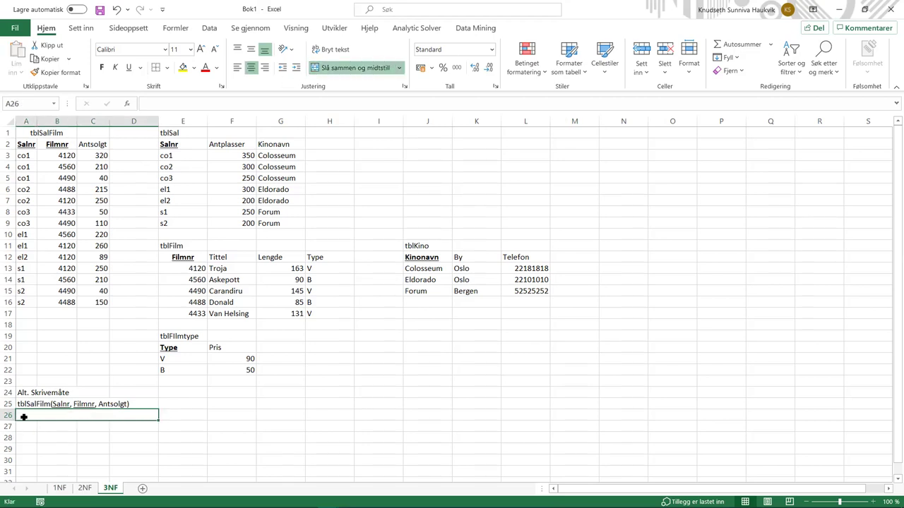
pyautogui.hotkey('ctrl', 'v')
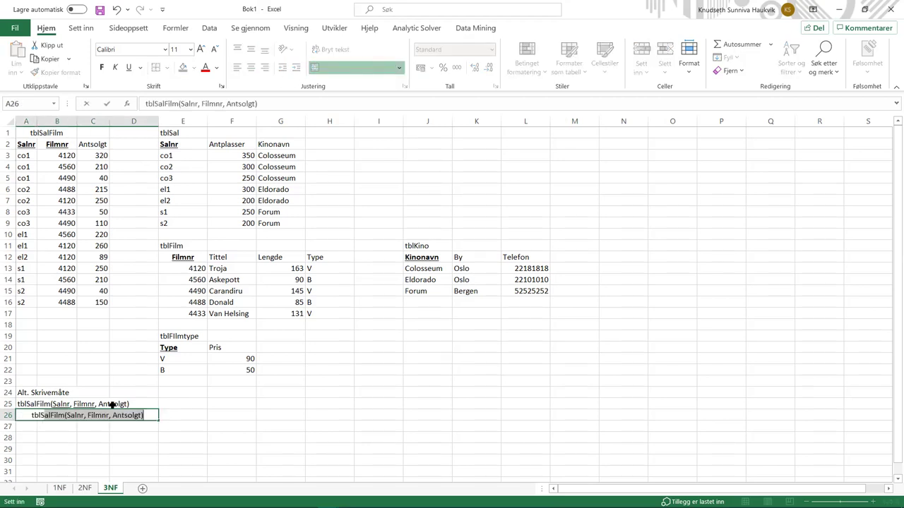
pyautogui.write('Sal(')
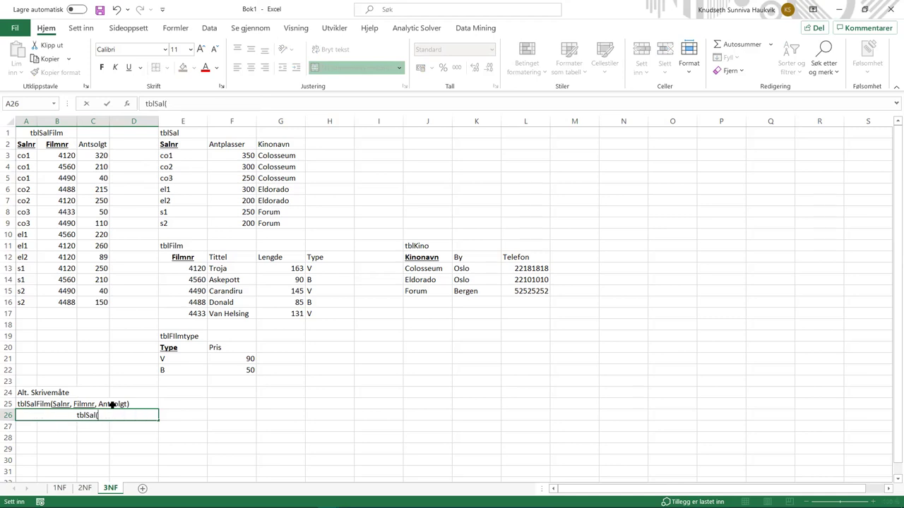
# Complete the tblSal notation with underlined Salnr and non-underlined Antplasser and kinonavn, close the parenthesis, and left-align the cell
pyautogui.hotkey('ctrl', 'u')
pyautogui.write('Salnr')
pyautogui.hotkey('ctrl', 'u')
pyautogui.write(', Antpla')
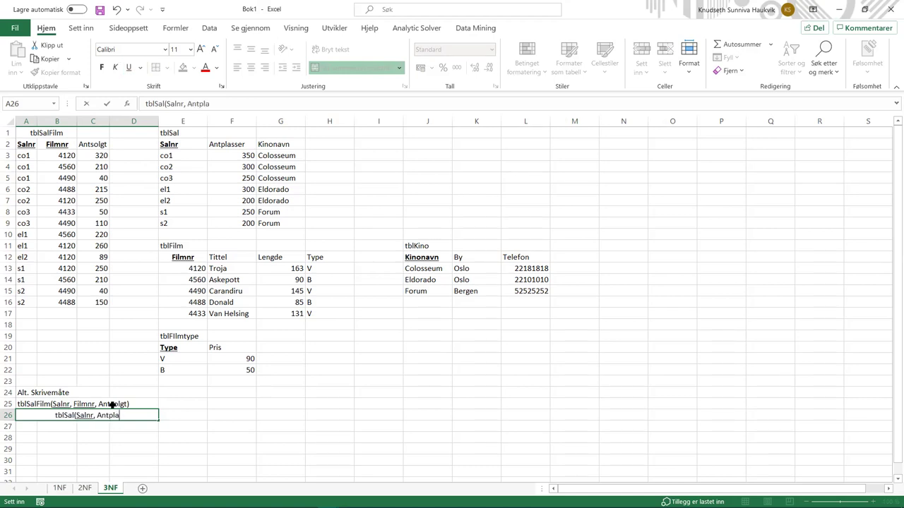
pyautogui.write('sser, kinona')
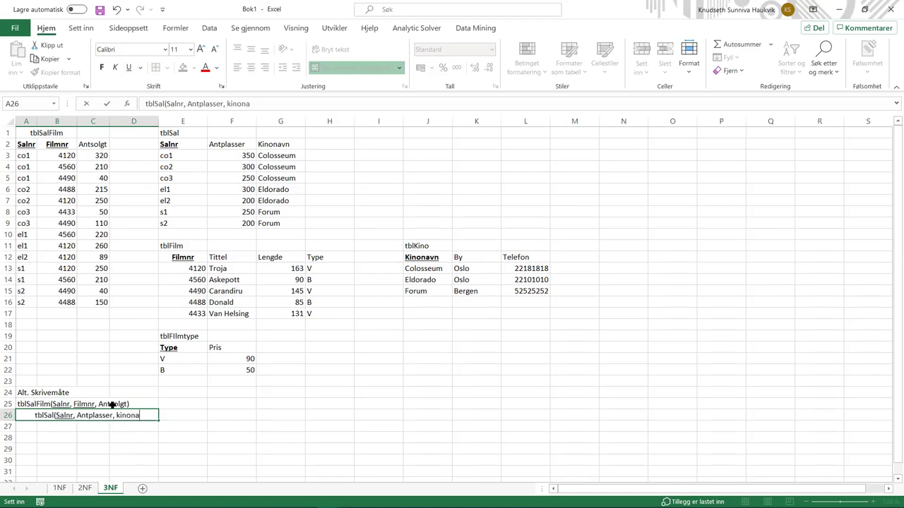
pyautogui.write('vn)')
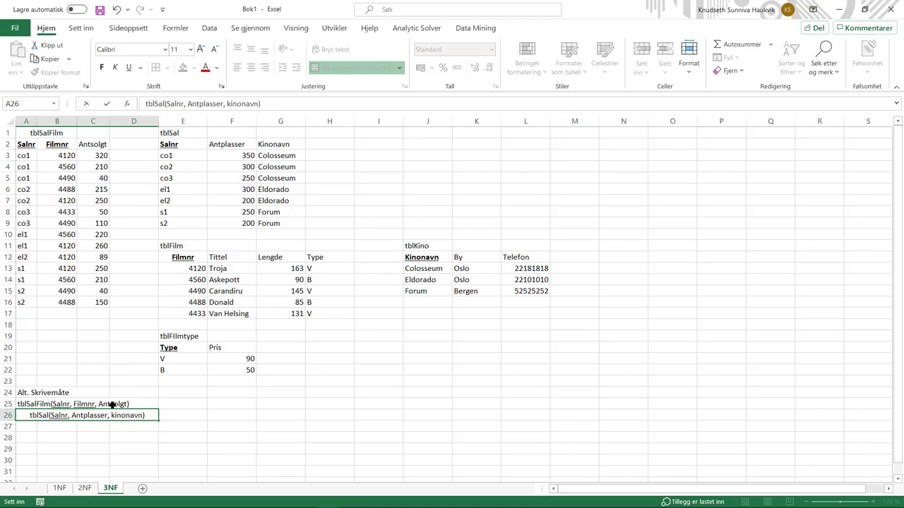
pyautogui.click(199, 429)
pyautogui.click(49, 404)
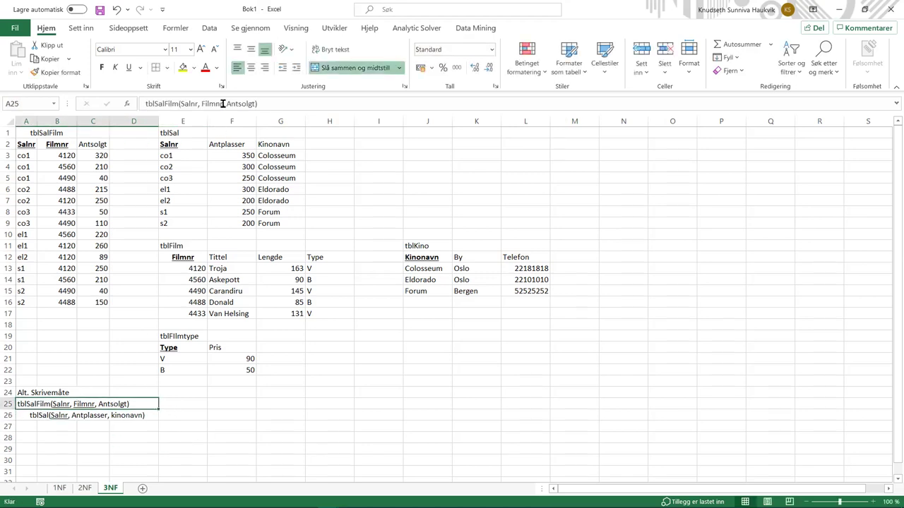
pyautogui.click(78, 415)
pyautogui.click(237, 67)
pyautogui.click(130, 438)
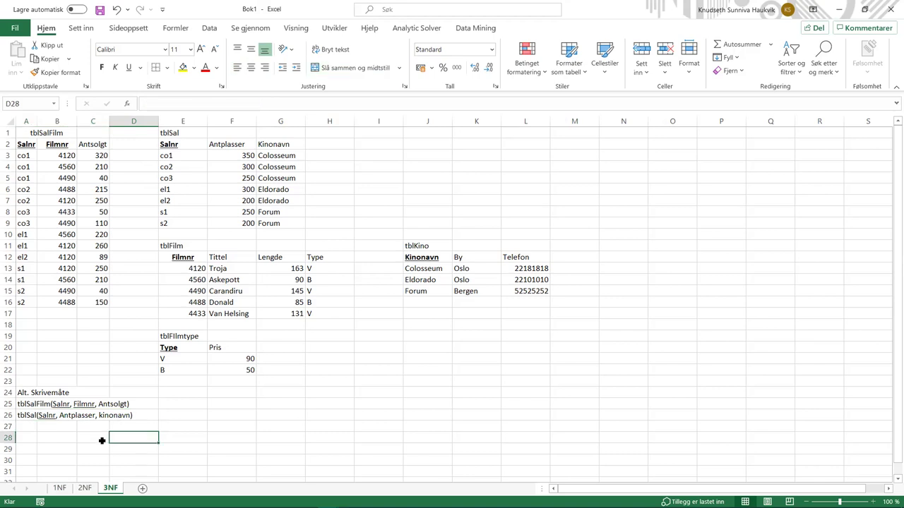
# Merge and center A27:D27 and enter "tblFilm(" followed by the underlined key field Filmnr and a comma
pyautogui.moveTo(108, 423); pyautogui.dragTo(31, 425)
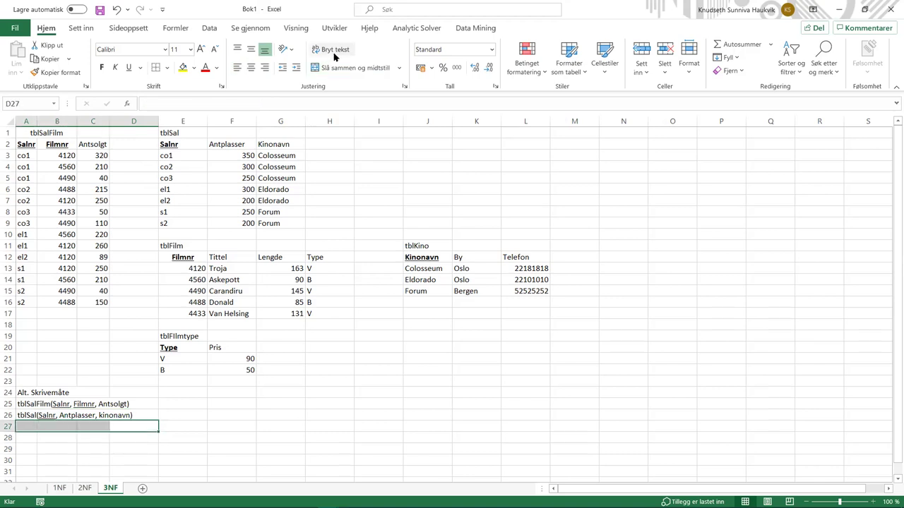
pyautogui.click(355, 67)
pyautogui.write('t')
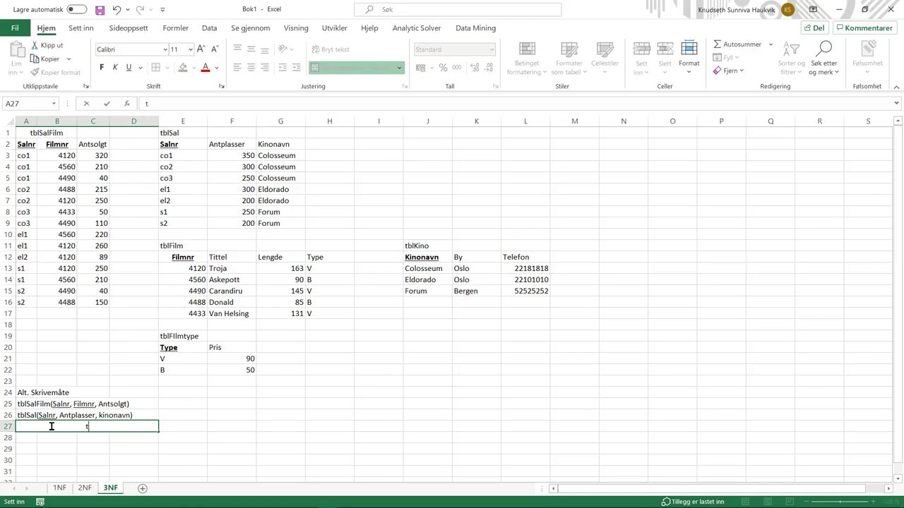
pyautogui.write('nøFilm(')
pyautogui.hotkey('ctrl', 'u')
pyautogui.write('Filmnr')
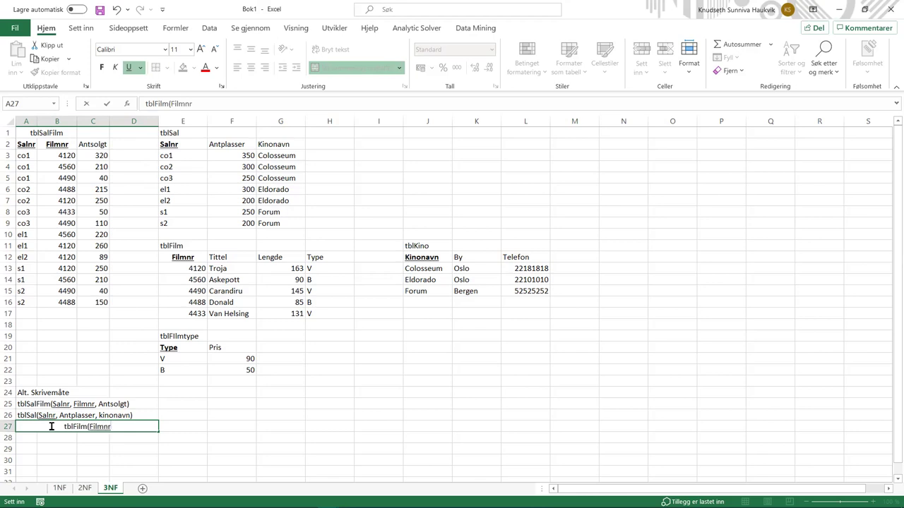
pyautogui.hotkey('ctrl', 'u')
pyautogui.write(',')
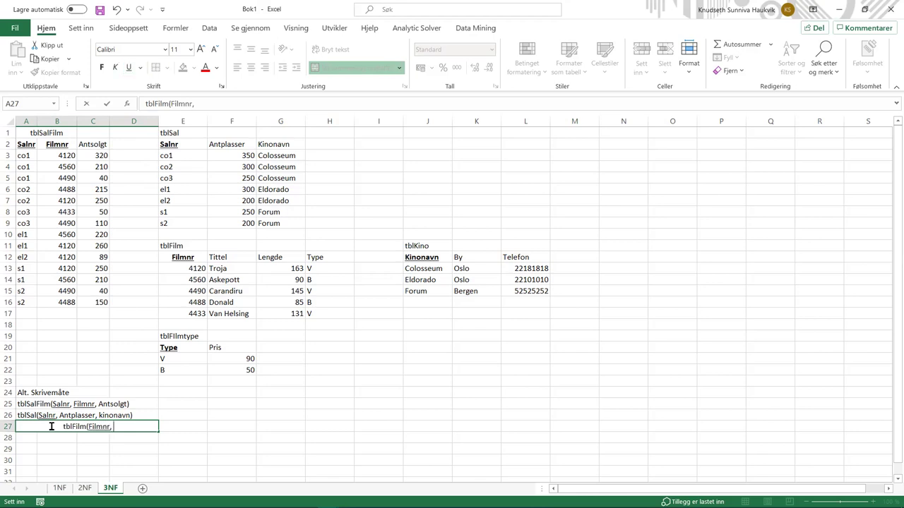
# Complete the tblFilm notation with the non-underlined fields Tittel, Lengde and Type, close the parenthesis, and left-align the cell
pyautogui.write(' Tittel, Lengde,')
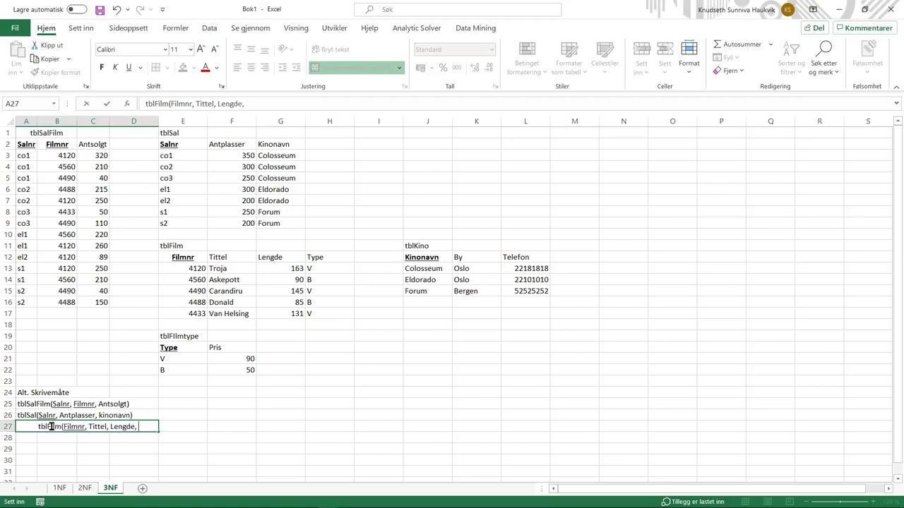
pyautogui.write(' Type)')
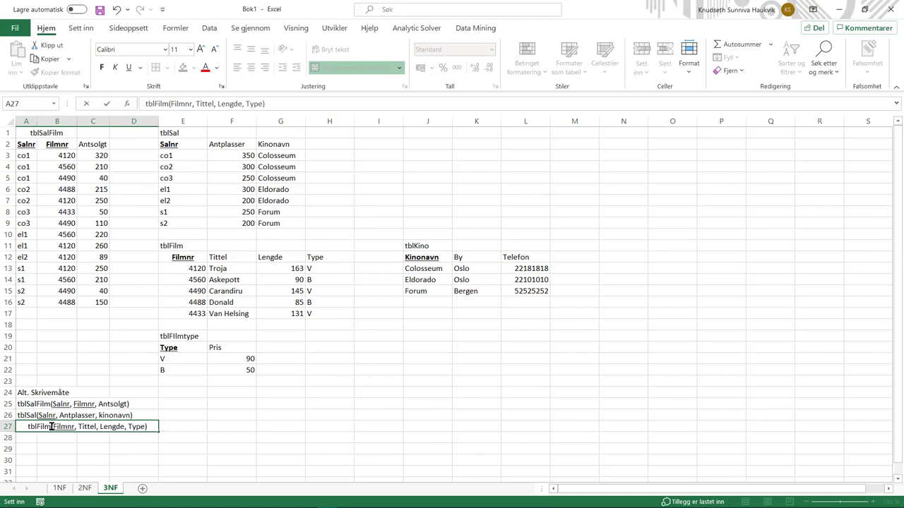
pyautogui.press('Return')
pyautogui.click(62, 427)
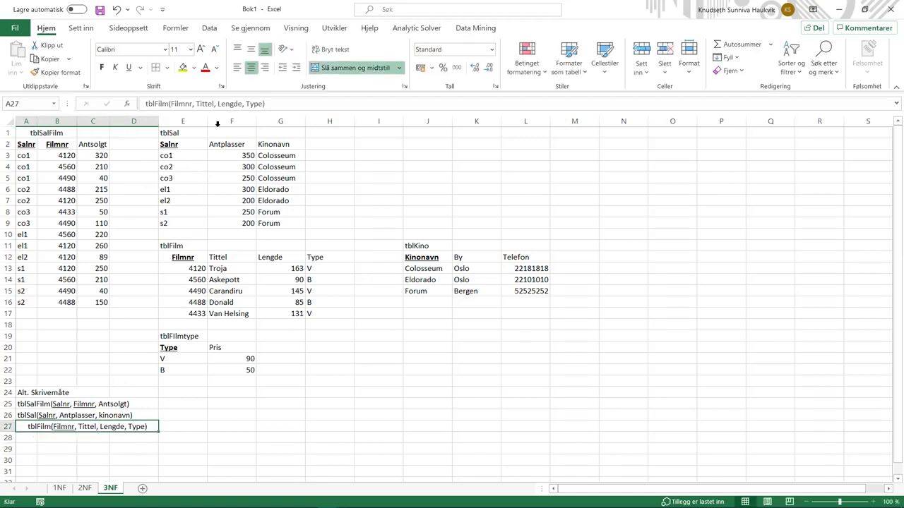
pyautogui.click(237, 67)
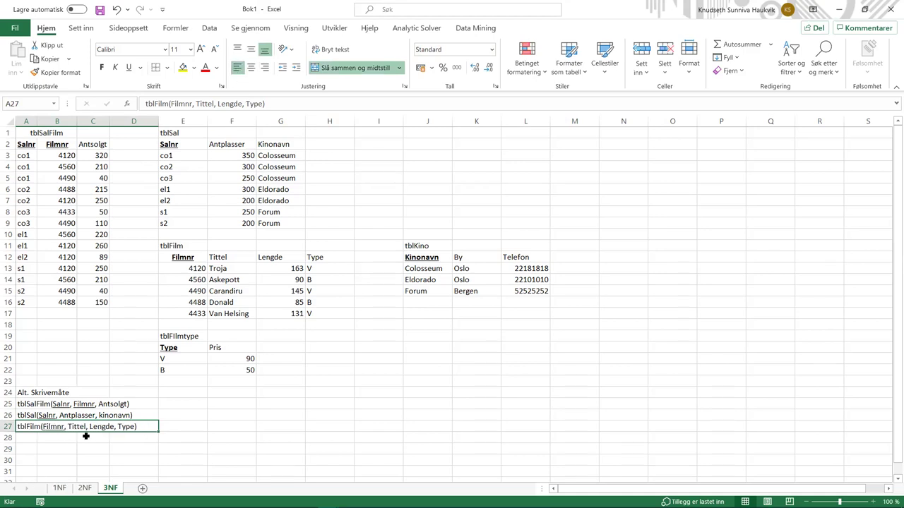
# Merge and center A28:D28 and enter "tblKino(" followed by the underlined key field Kinonavn
pyautogui.moveTo(113, 436); pyautogui.dragTo(29, 436)
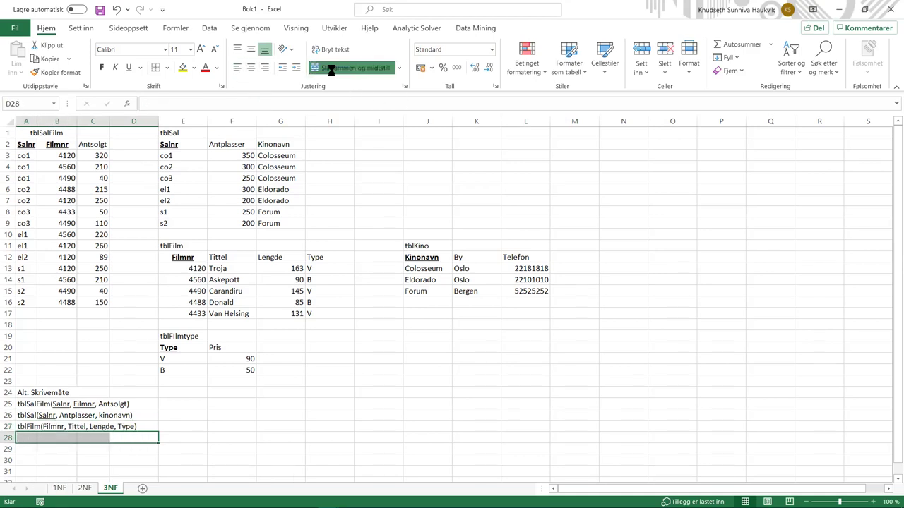
pyautogui.click(353, 67)
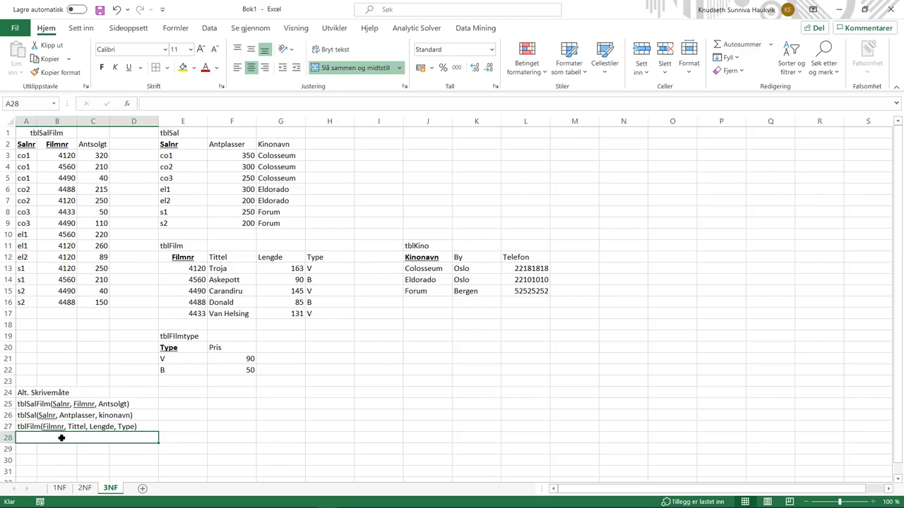
pyautogui.write('tblKino(')
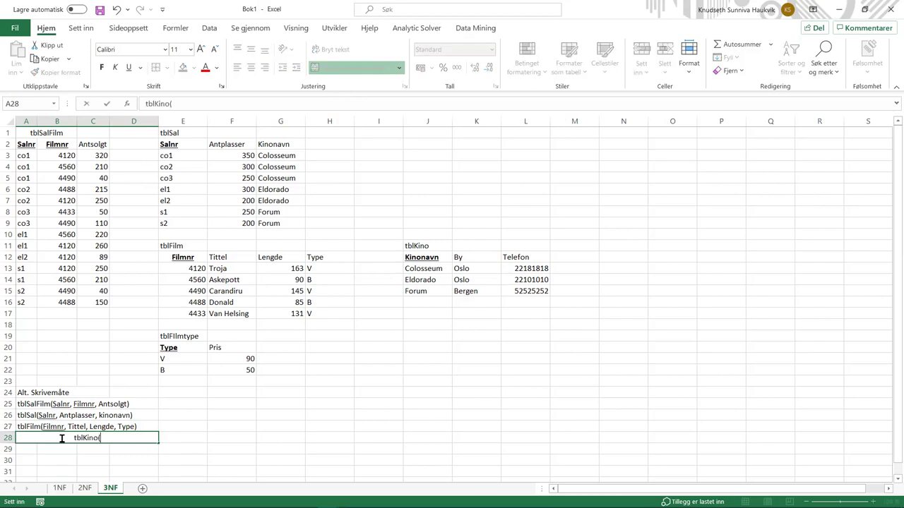
pyautogui.hotkey('ctrl', 'u')
pyautogui.write('Kinonavn')
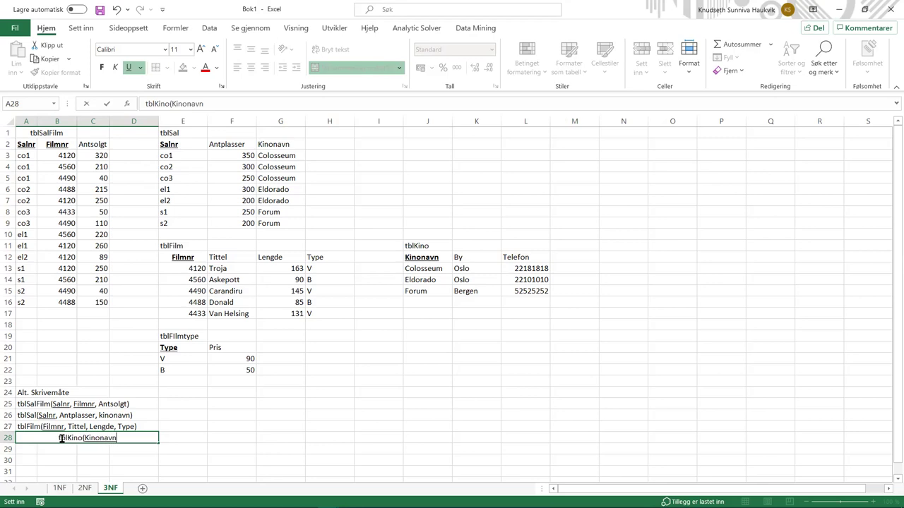
# Complete the tblKino notation with the non-underlined fields By and Telefon, close the parenthesis, and left-align the cell
pyautogui.hotkey('ctrl', 'u')
pyautogui.write(', By,')
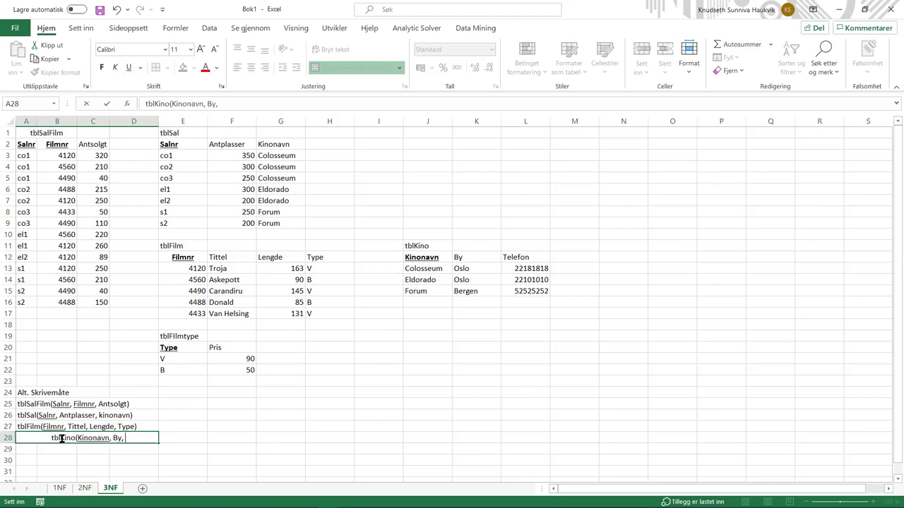
pyautogui.write(' Telefon)')
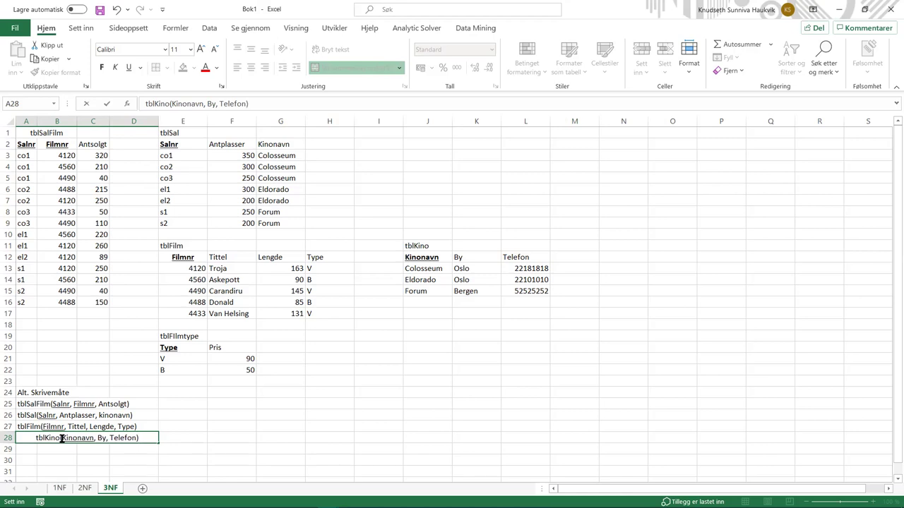
pyautogui.press('Return')
pyautogui.click(63, 443)
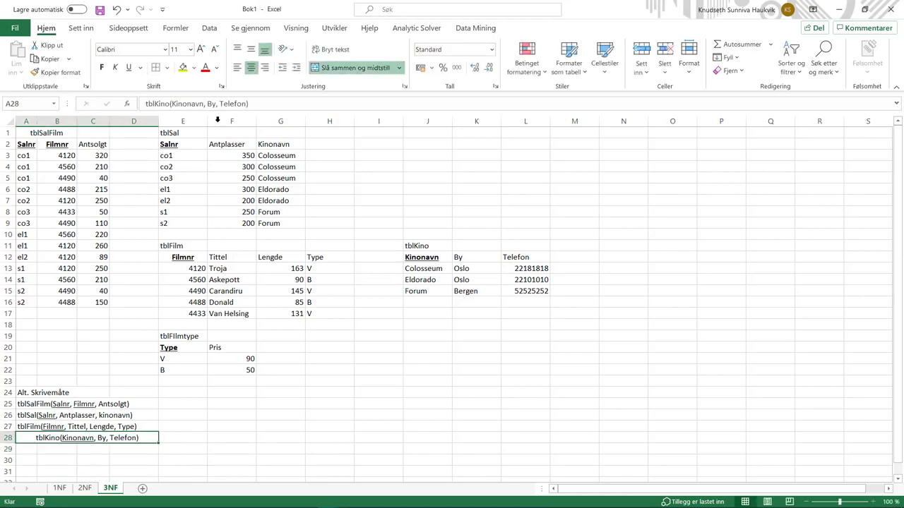
pyautogui.click(237, 69)
# Merge and center A29:D29 and enter "tblFilmtype(" followed by the underlined key field Type
pyautogui.moveTo(131, 449); pyautogui.dragTo(32, 452)
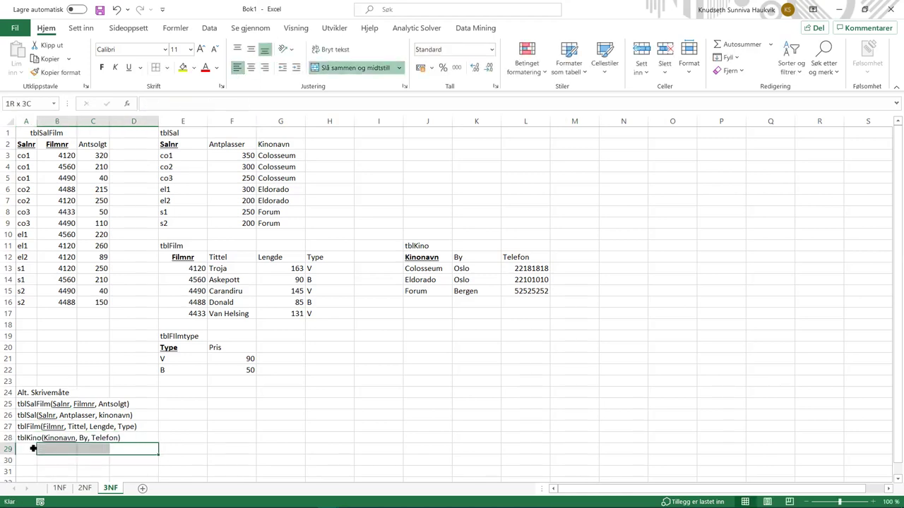
pyautogui.click(349, 69)
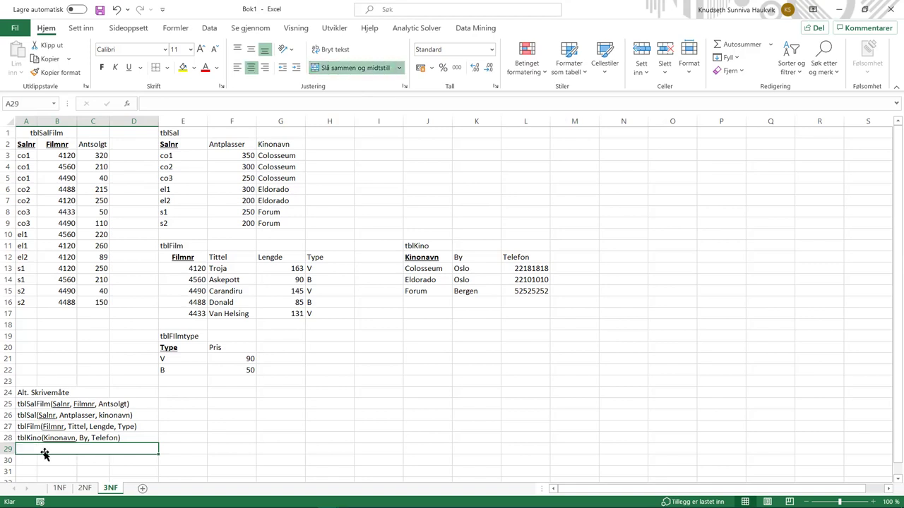
pyautogui.write('tbl')
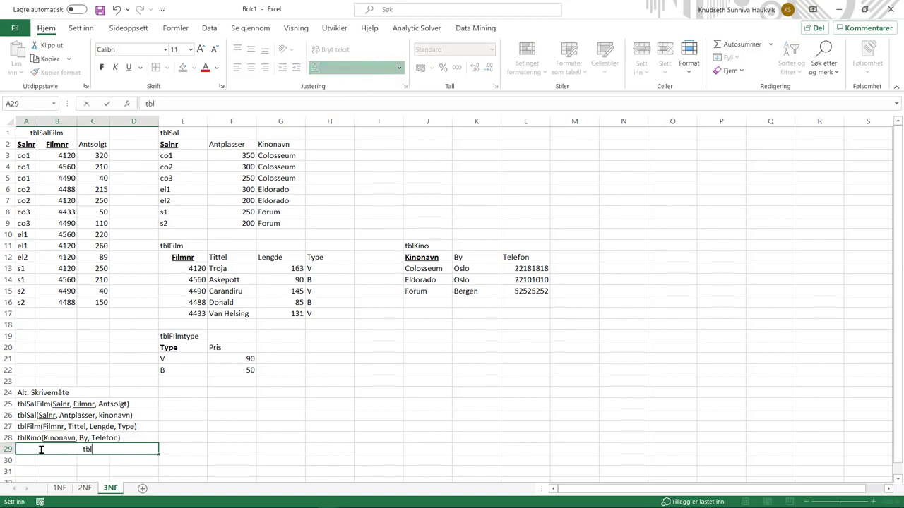
pyautogui.write('Filmtype(')
pyautogui.hotkey('ctrl', 'u')
pyautogui.write('Type')
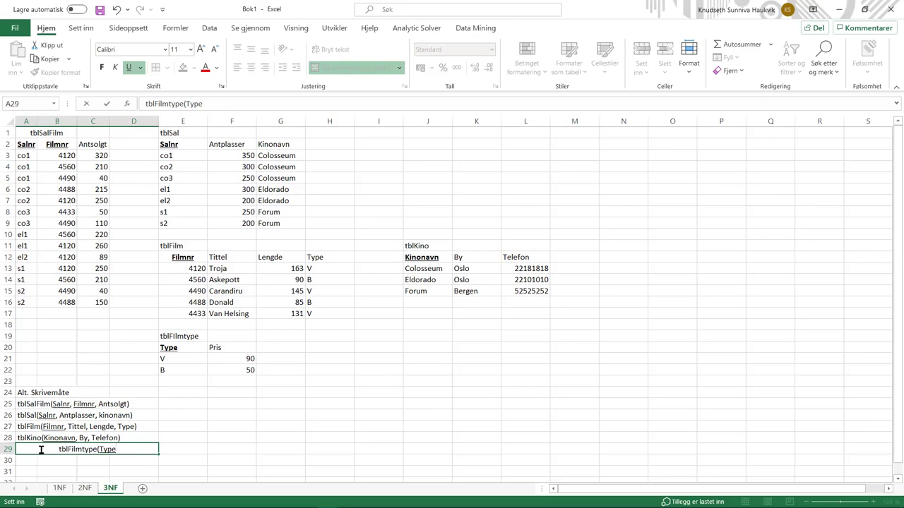
# Complete the tblFilmtype notation with the non-underlined field pris, close the parenthesis, and left-align the cell
pyautogui.hotkey('ctrl', 'u')
pyautogui.write(', p')
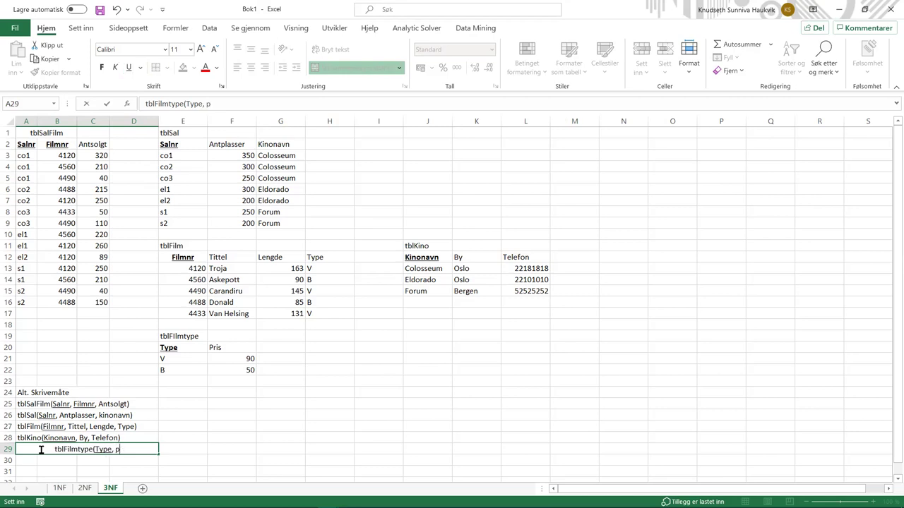
pyautogui.write('ris)')
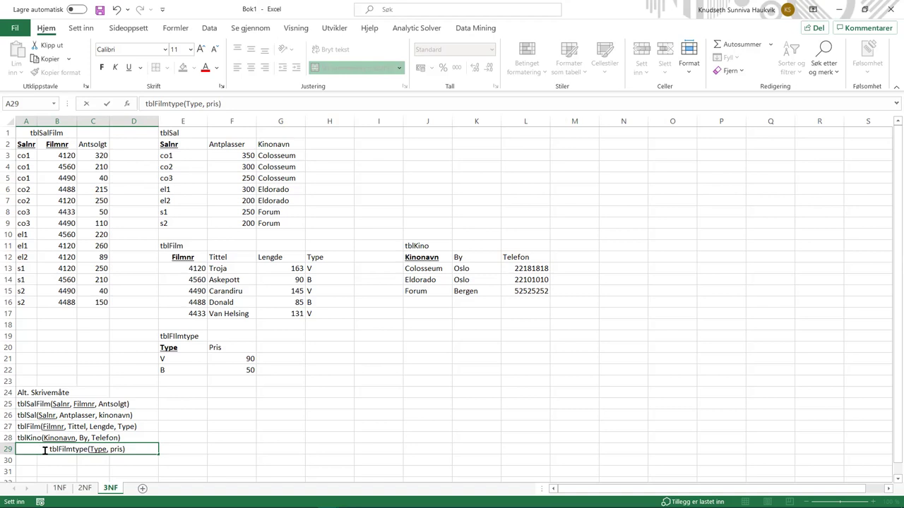
pyautogui.click(185, 439)
pyautogui.click(120, 449)
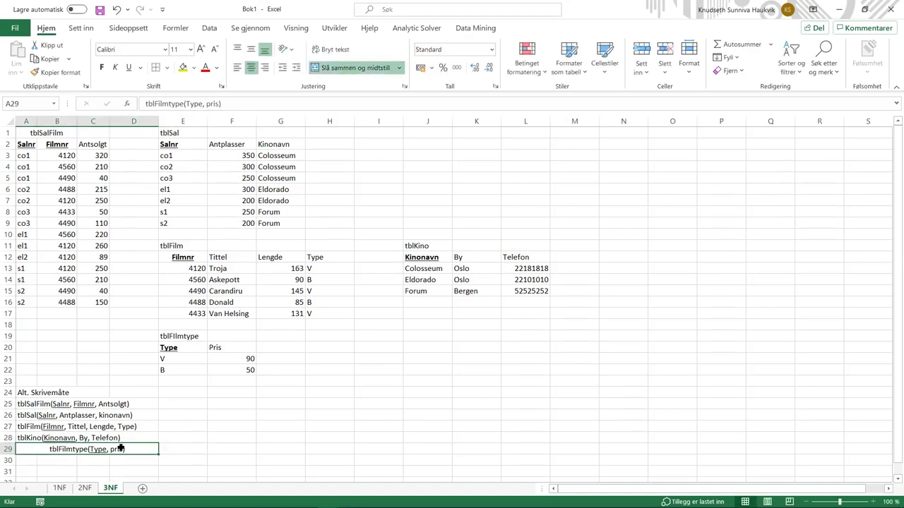
pyautogui.click(237, 67)
pyautogui.click(280, 393)
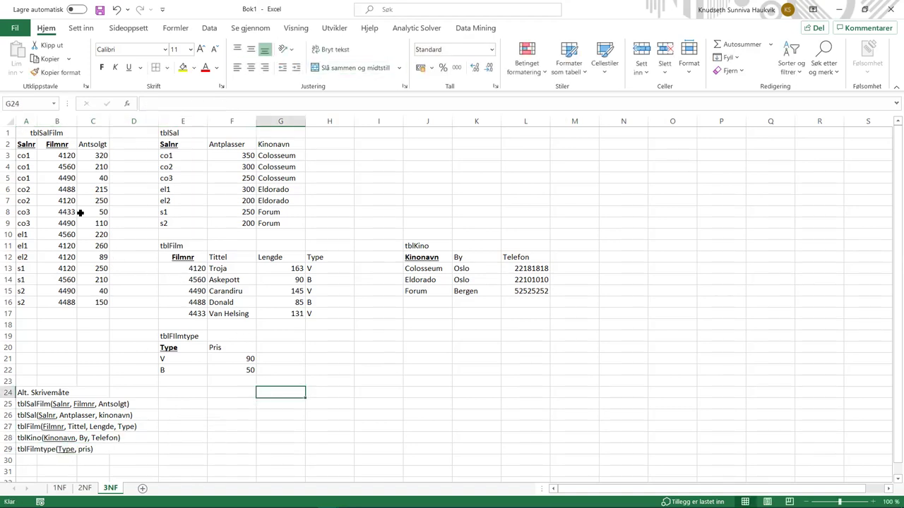